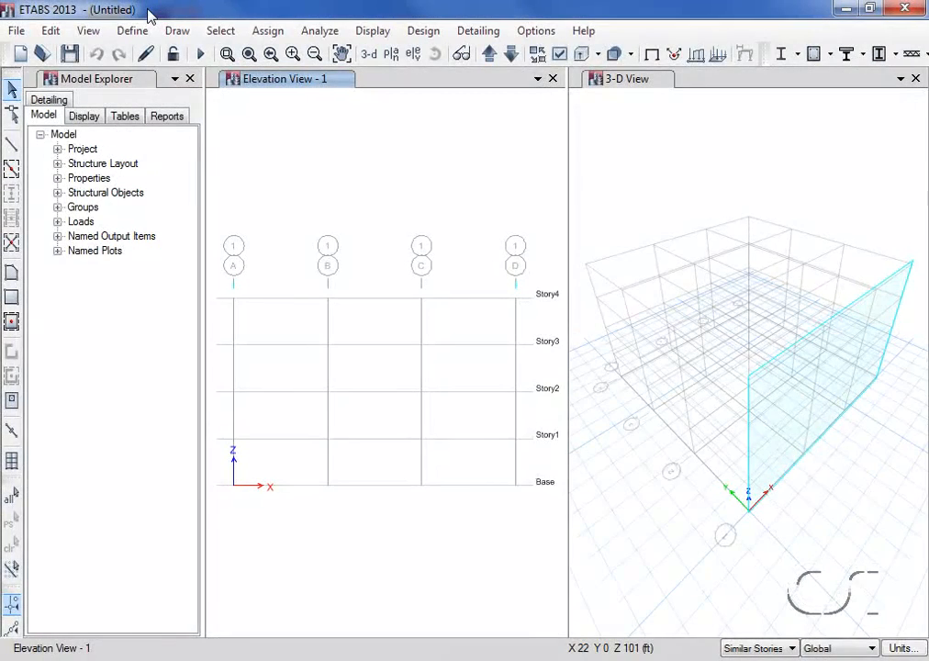
Quick-draw a Wall1 wall over all stories between grids A and B in Elevation 1.
{"action": "left_click", "coordinate": [12, 321]}
{"action": "left_click", "coordinate": [284, 337]}
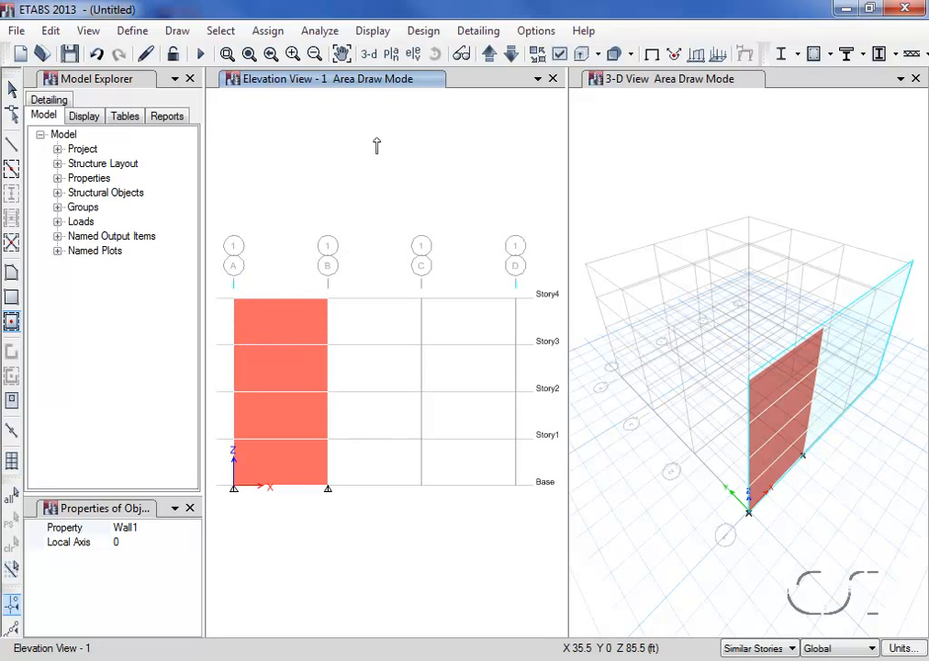
In the Story4 plan, draw connected Wall1 walls from A-2 to grid B just below grid 2, to about X 28, Y 11 ft, and to C-2.
{"action": "left_click", "coordinate": [391, 53]}
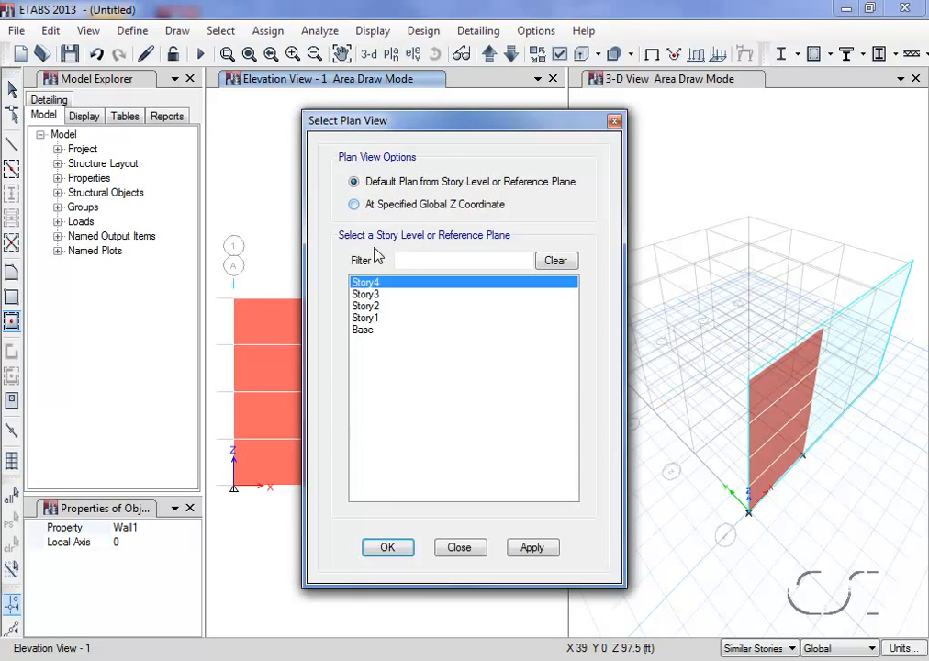
{"action": "left_click", "coordinate": [387, 547]}
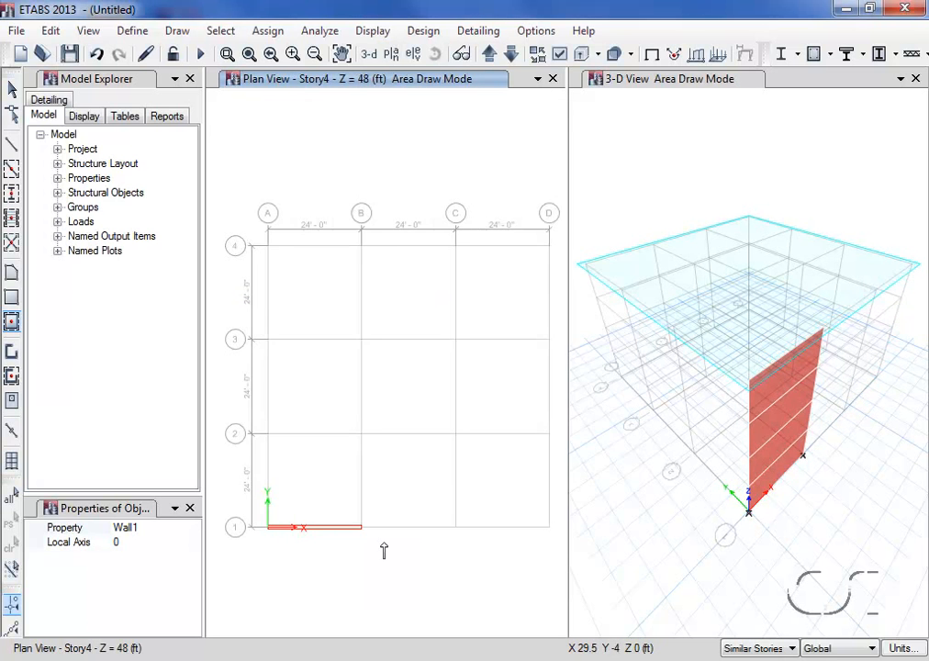
{"action": "left_click", "coordinate": [11, 351]}
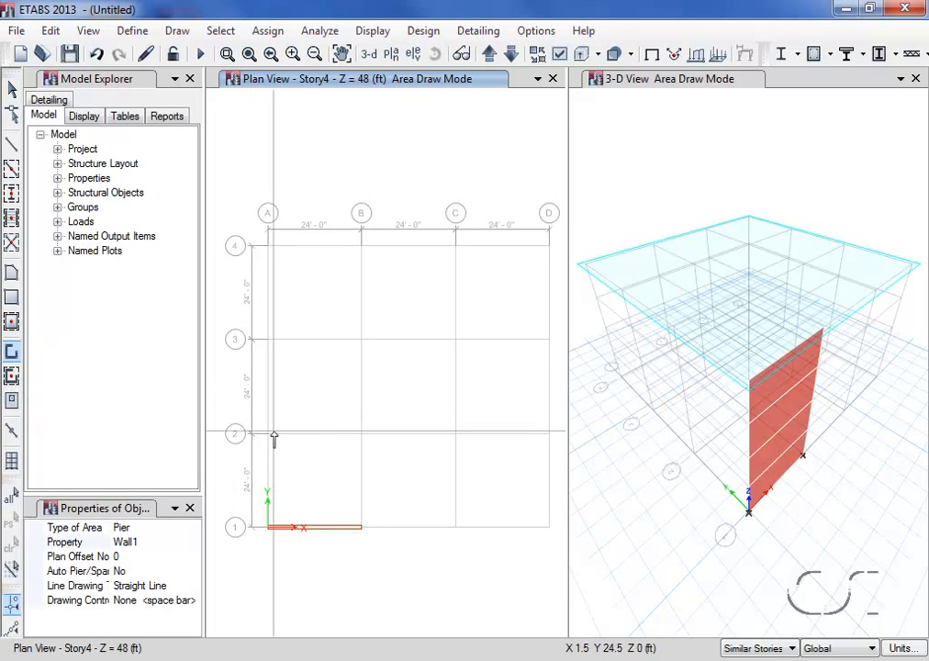
{"action": "left_click", "coordinate": [268, 433]}
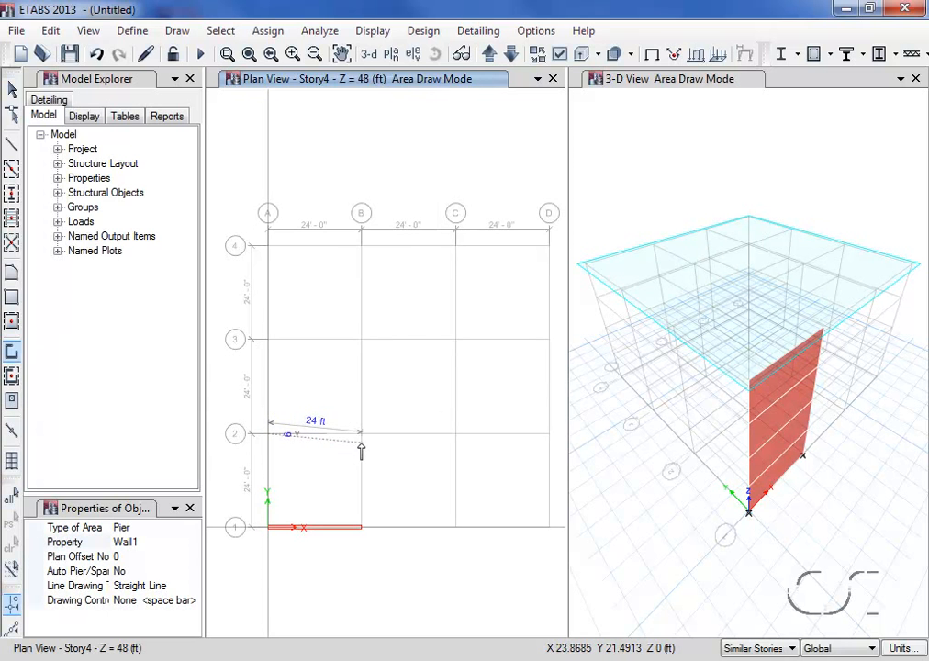
{"action": "left_click", "coordinate": [362, 448]}
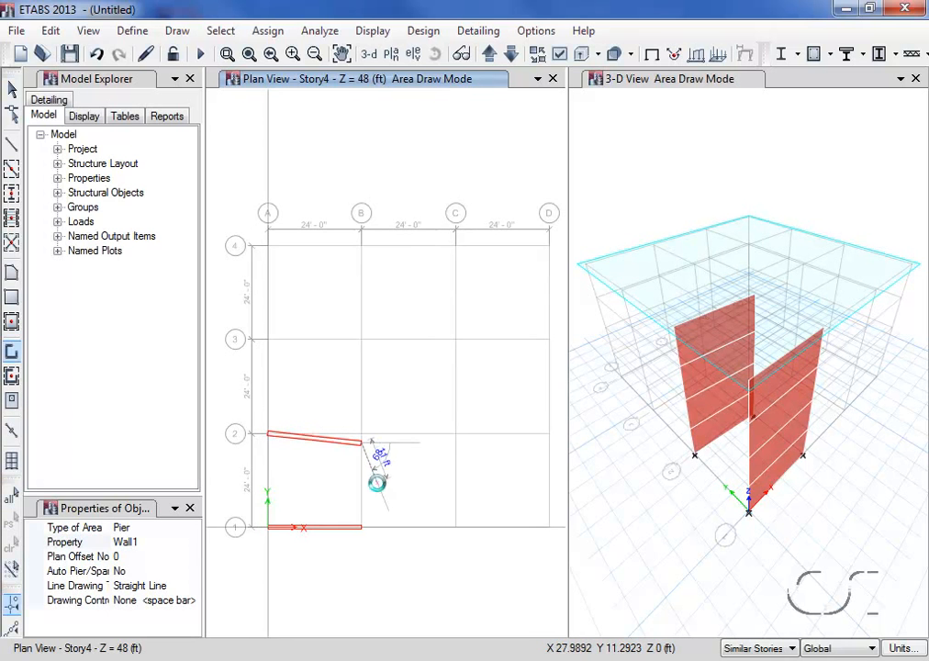
{"action": "left_click", "coordinate": [377, 484]}
{"action": "left_click", "coordinate": [455, 433]}
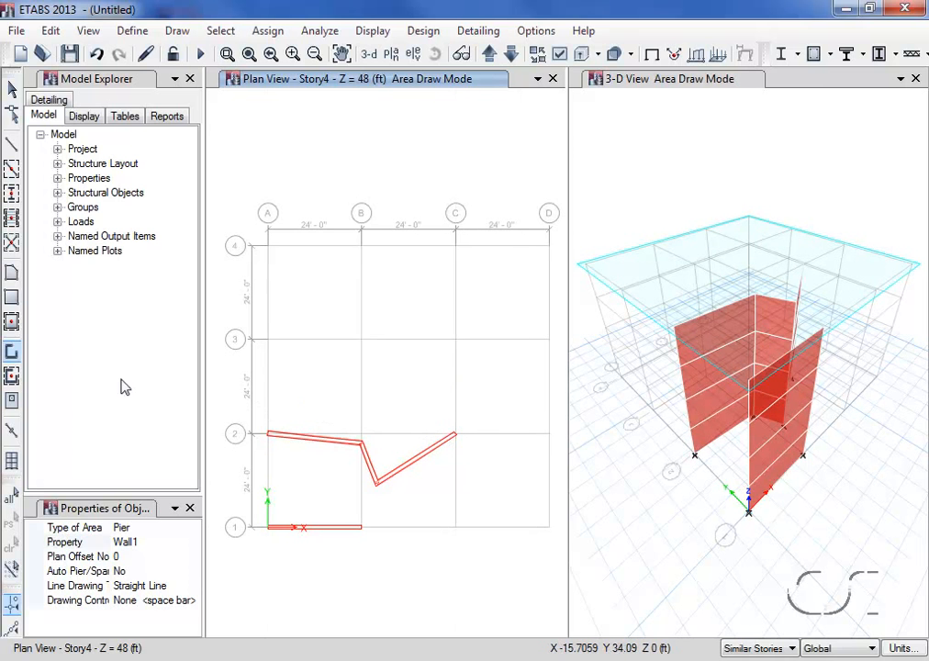
Quick-draw Wall1 walls in plan along grid 3 between A and B and along grid A between 3 and 4.
{"action": "left_click", "coordinate": [11, 376]}
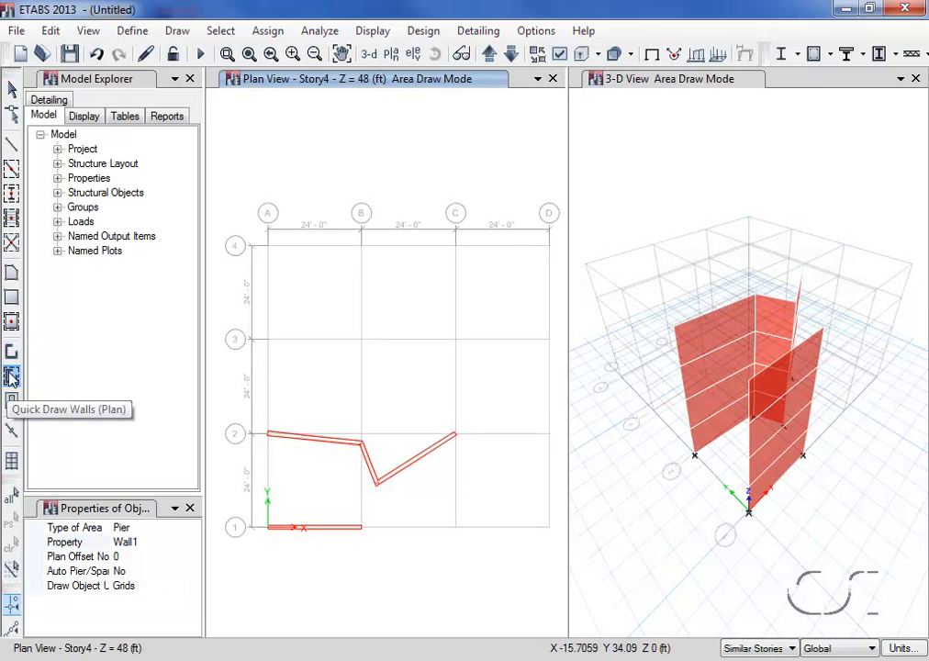
{"action": "left_click", "coordinate": [306, 342]}
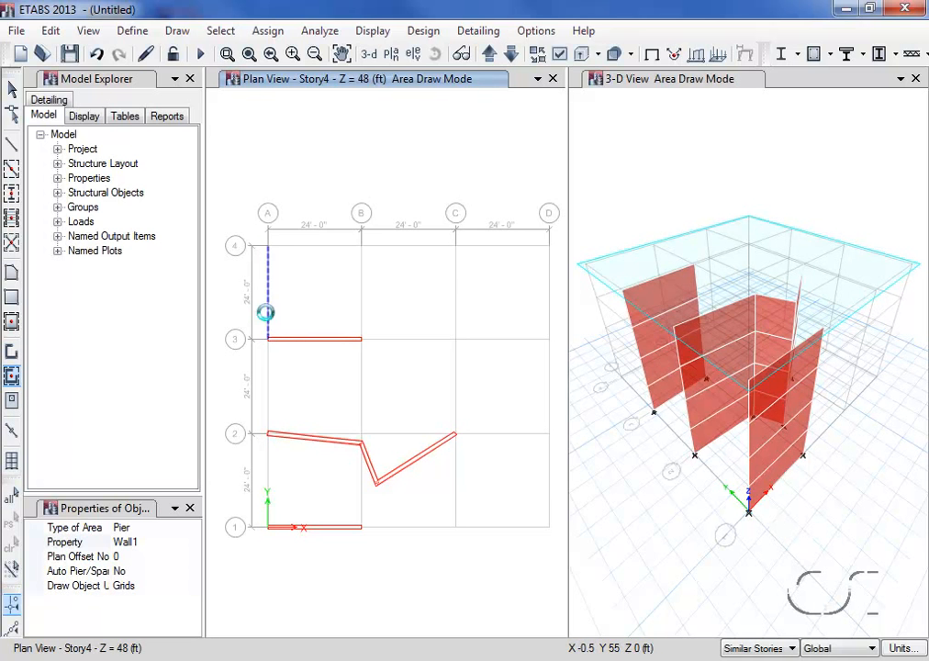
{"action": "left_click", "coordinate": [266, 320]}
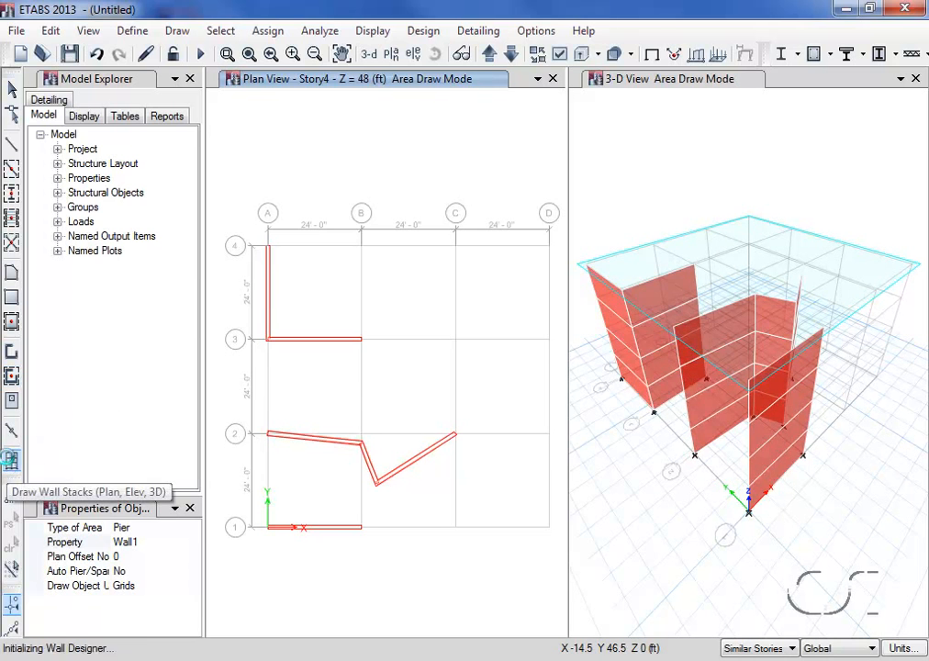
Place a Multi Cell Wall stack with default dimensions, Story1 to Story4, in the bay between grids C–D and 3–4.
{"action": "left_click", "coordinate": [11, 459]}
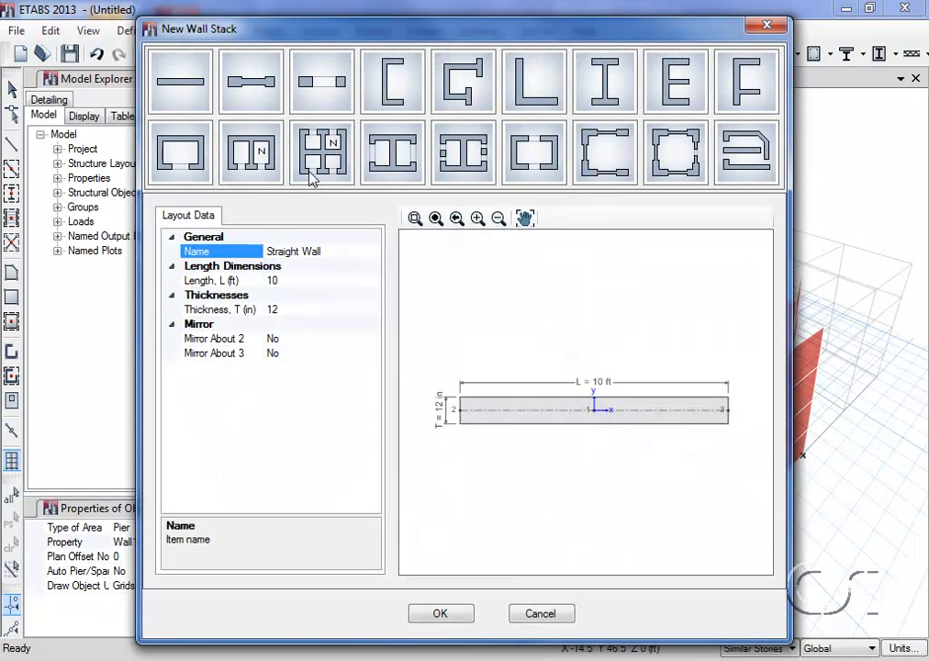
{"action": "left_click", "coordinate": [317, 163]}
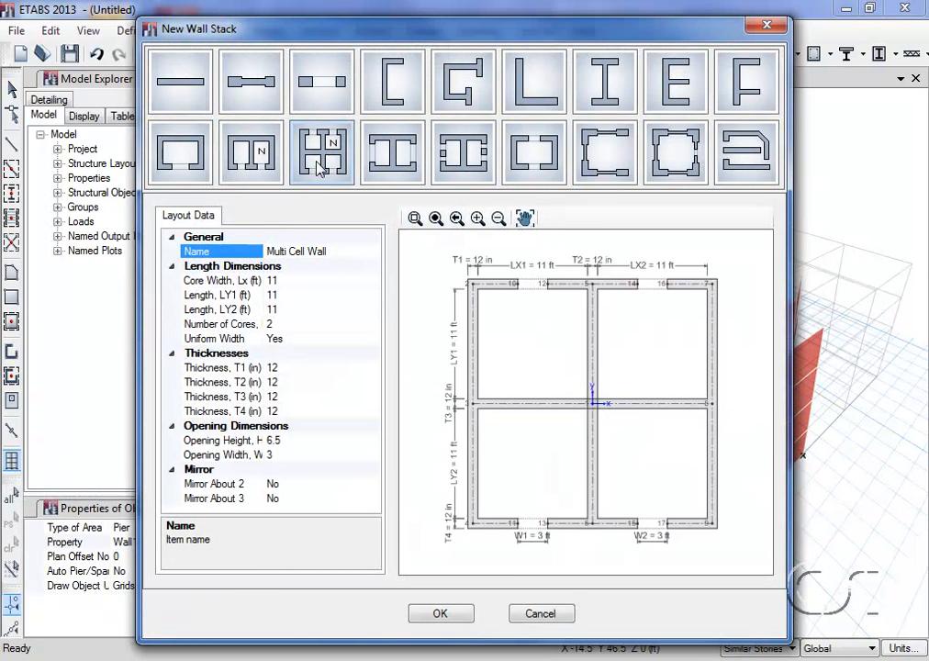
{"action": "left_click", "coordinate": [440, 612]}
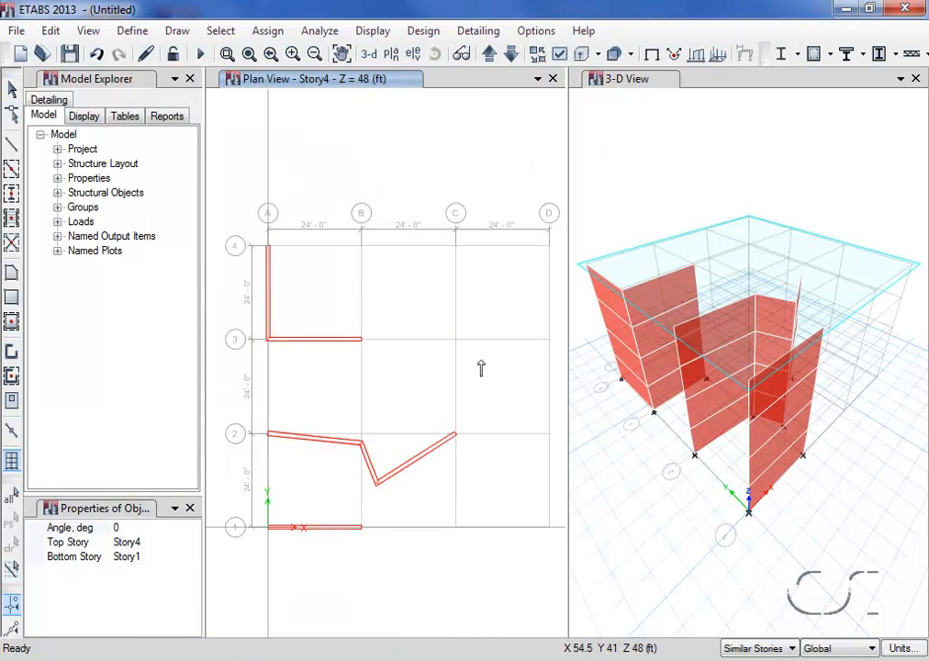
{"action": "left_click", "coordinate": [486, 292]}
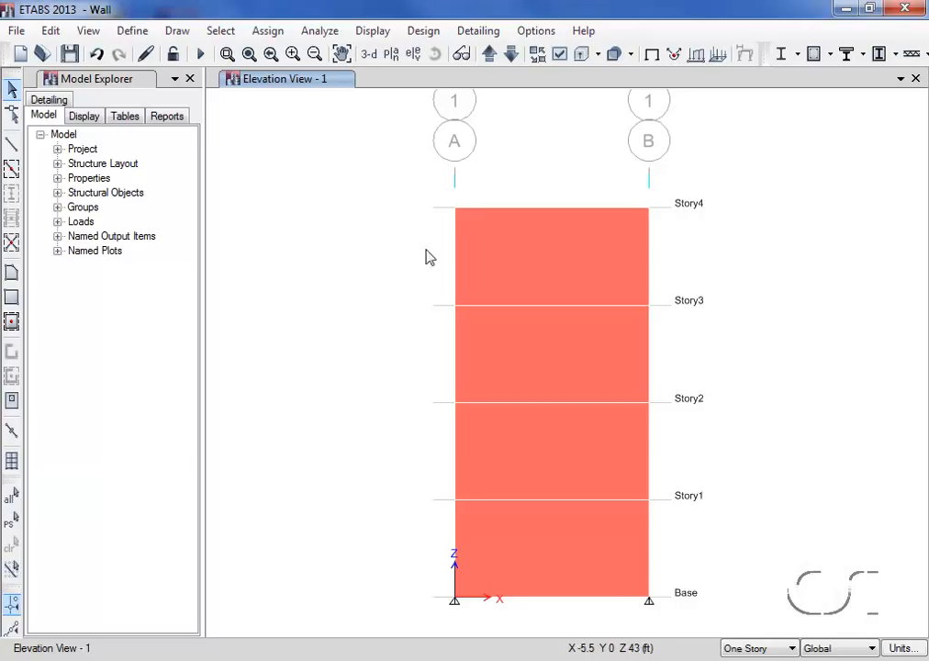
Assign a mesh of 3 vertical by 5 horizontal to the Story4 wall panel.
{"action": "left_click", "coordinate": [548, 268]}
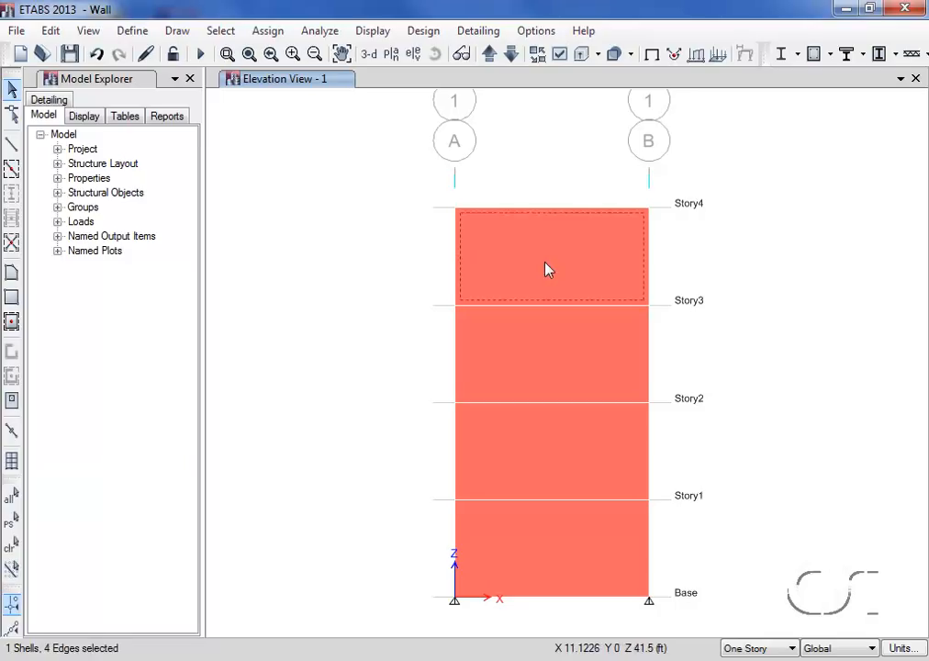
{"action": "left_click", "coordinate": [268, 30]}
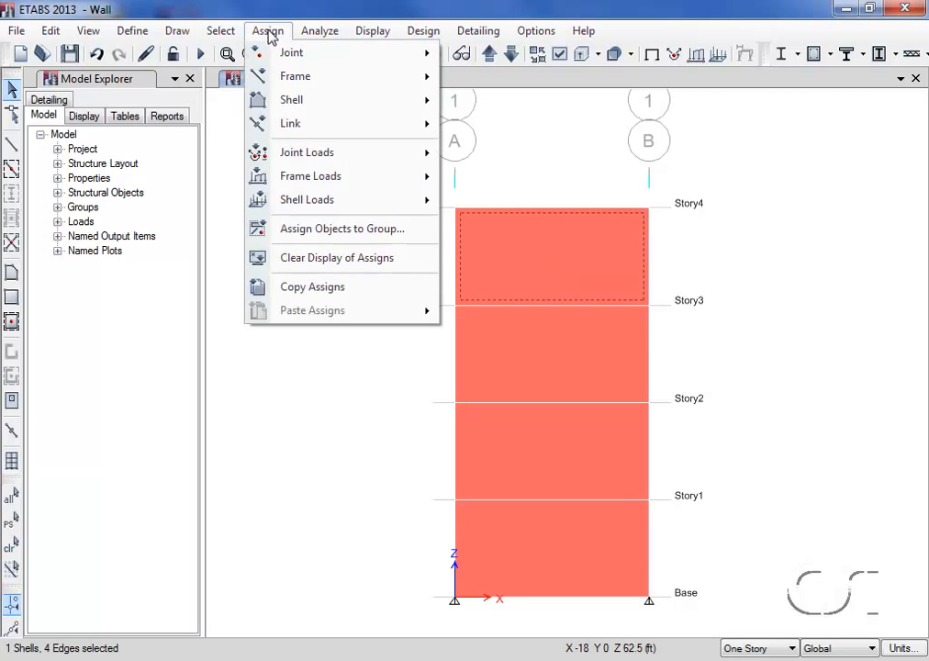
{"action": "mouse_move", "coordinate": [284, 99]}
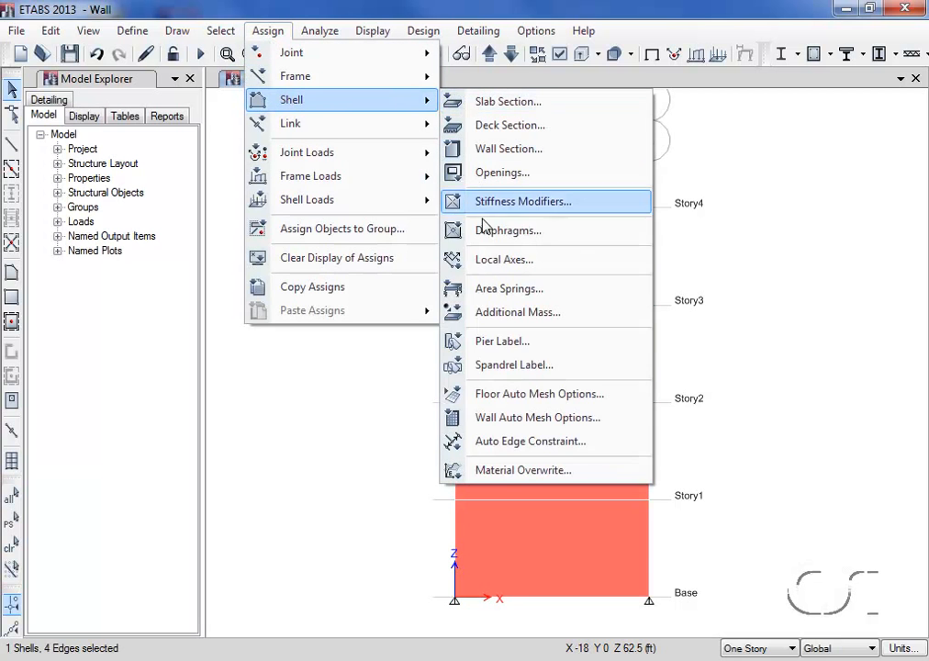
{"action": "left_click", "coordinate": [599, 422]}
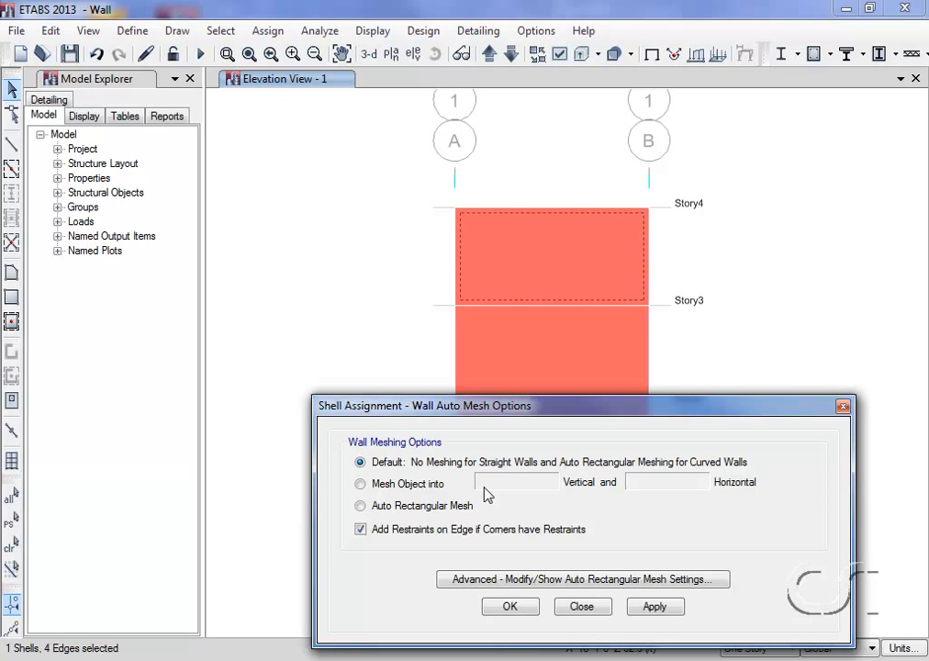
{"action": "left_click", "coordinate": [359, 485]}
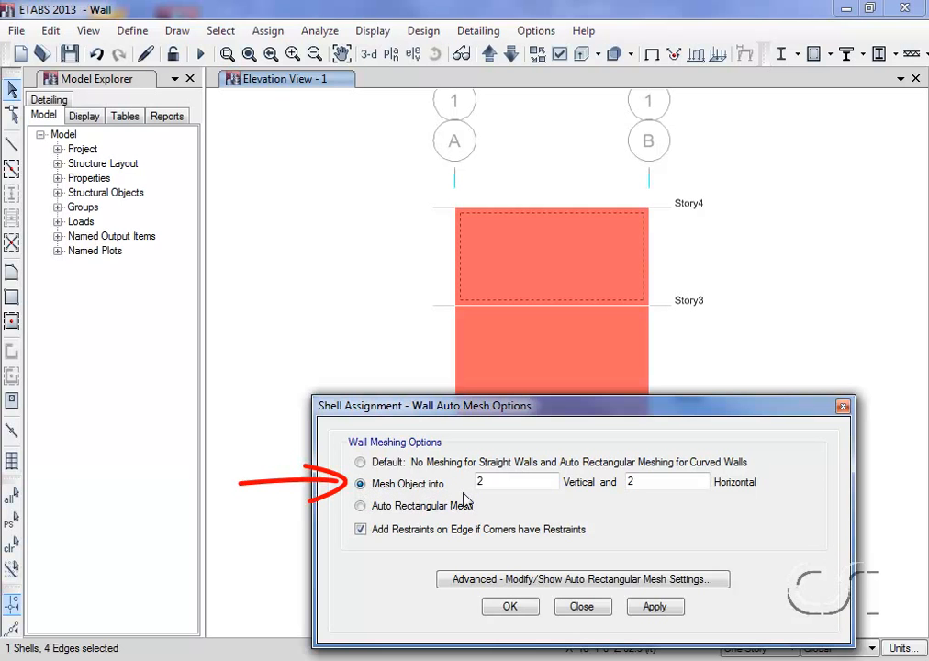
{"action": "double_click", "coordinate": [506, 481]}
{"action": "type", "text": "3"}
{"action": "double_click", "coordinate": [635, 481]}
{"action": "type", "text": "5"}
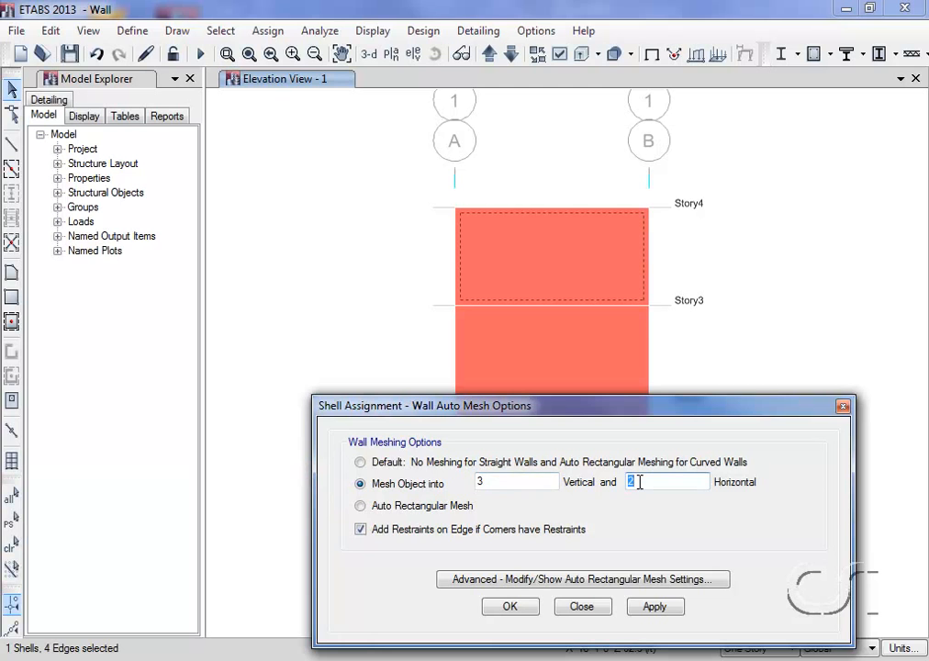
{"action": "left_click", "coordinate": [654, 608]}
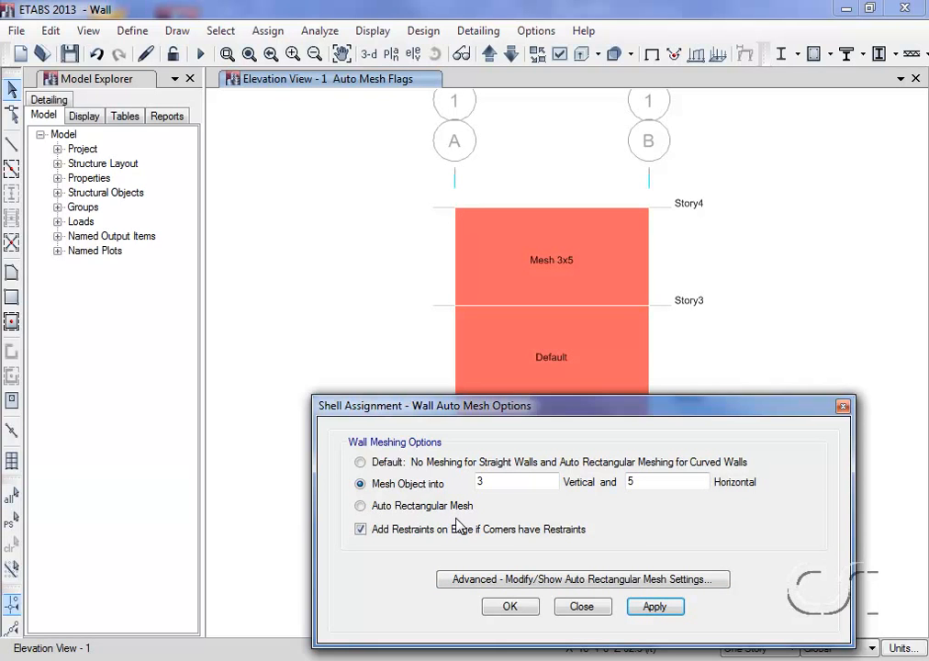
Assign Auto Rectangular Mesh with an approximate maximum mesh size of 2 ft to the Story3 wall panel.
{"action": "left_click", "coordinate": [523, 344]}
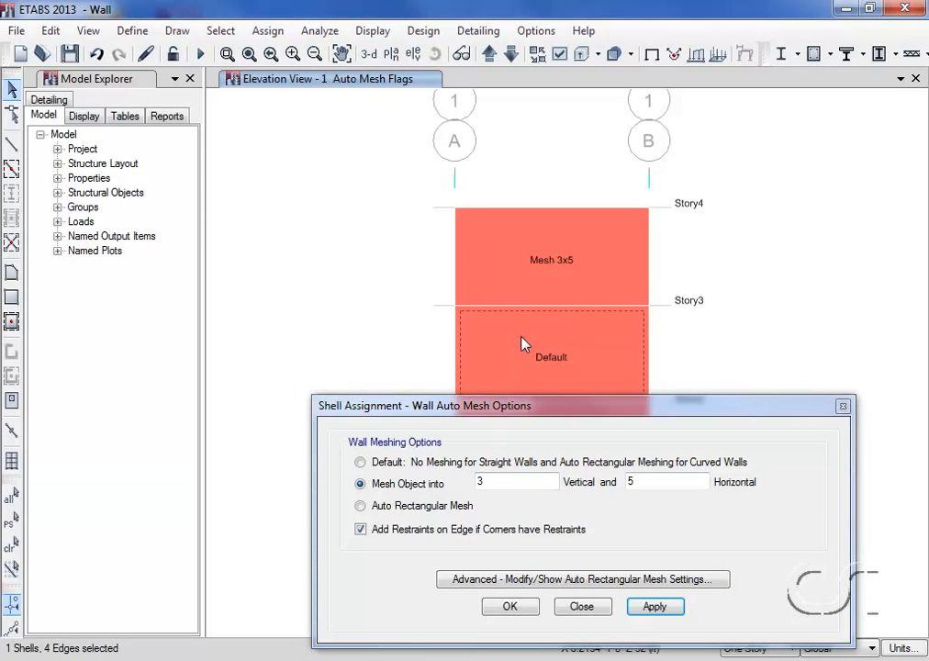
{"action": "left_click", "coordinate": [367, 506]}
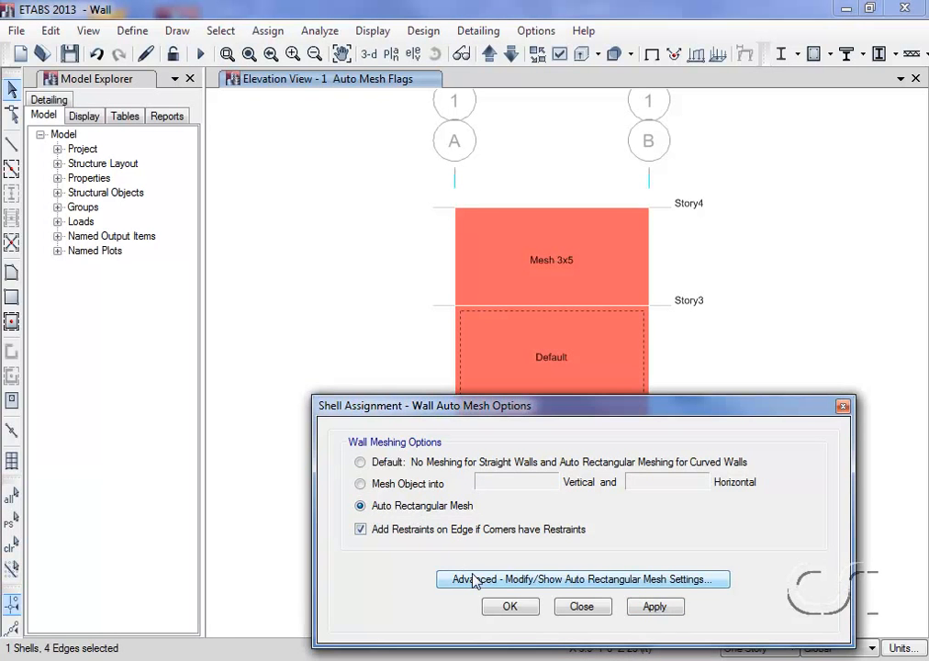
{"action": "left_click", "coordinate": [679, 580]}
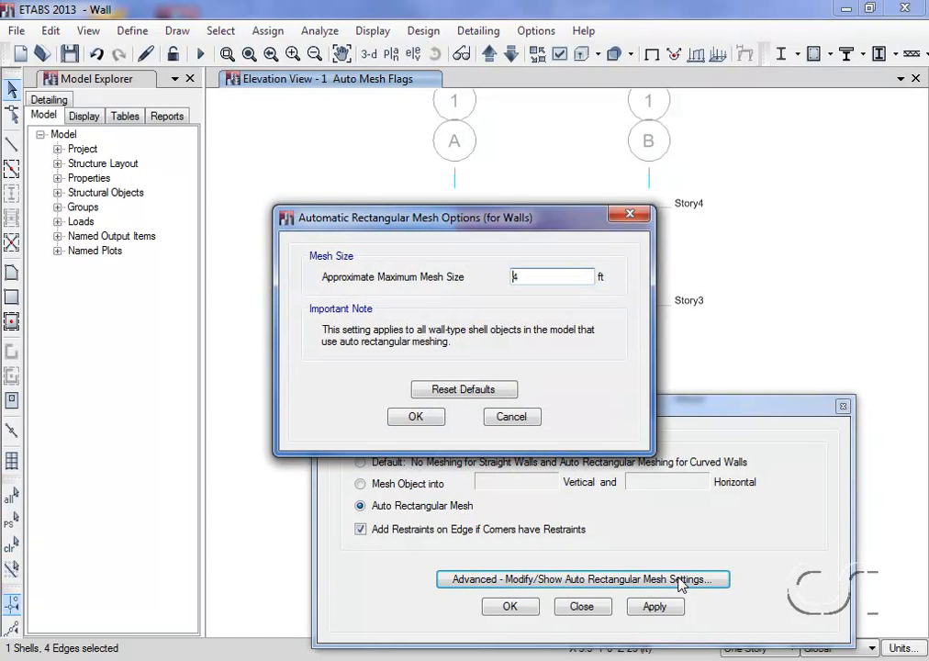
{"action": "double_click", "coordinate": [544, 278]}
{"action": "type", "text": "2"}
{"action": "left_click", "coordinate": [416, 417]}
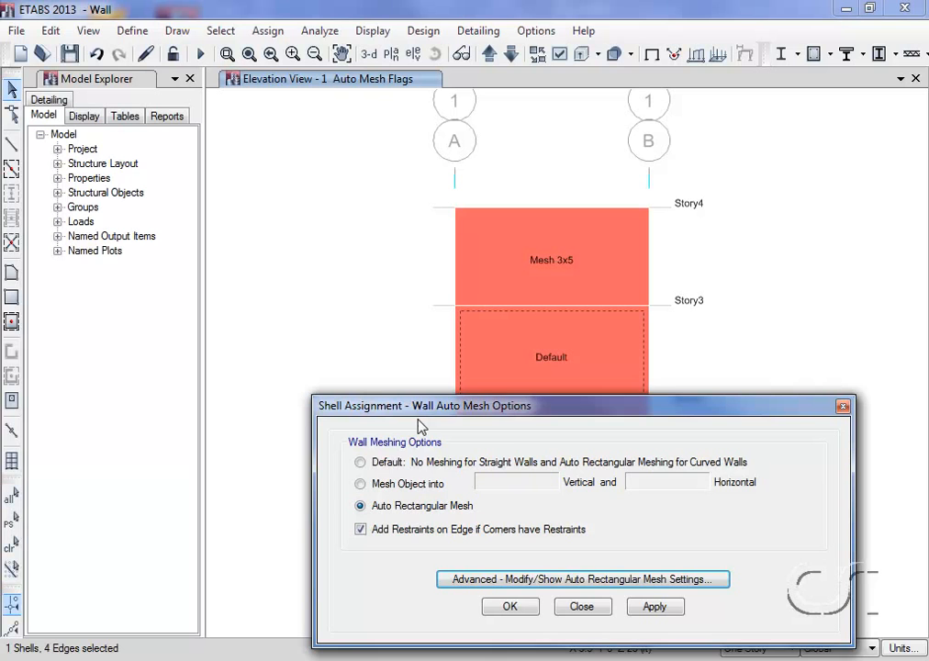
{"action": "left_click", "coordinate": [656, 607]}
{"action": "left_click", "coordinate": [580, 609]}
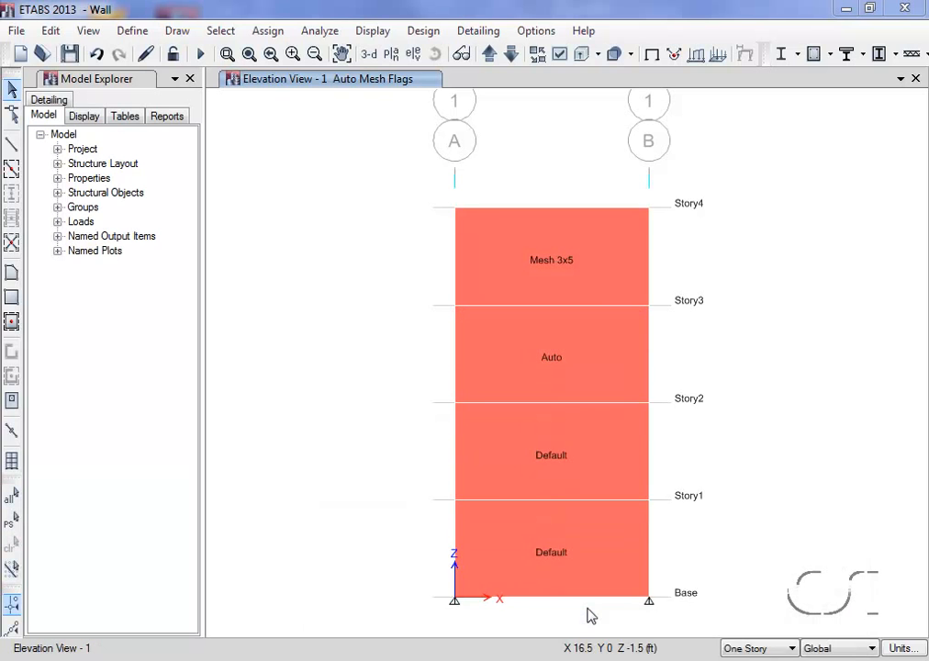
Check the mesh options assigned to the upper wall panels and turn on the shell analysis mesh display.
{"action": "mouse_move", "coordinate": [622, 377]}
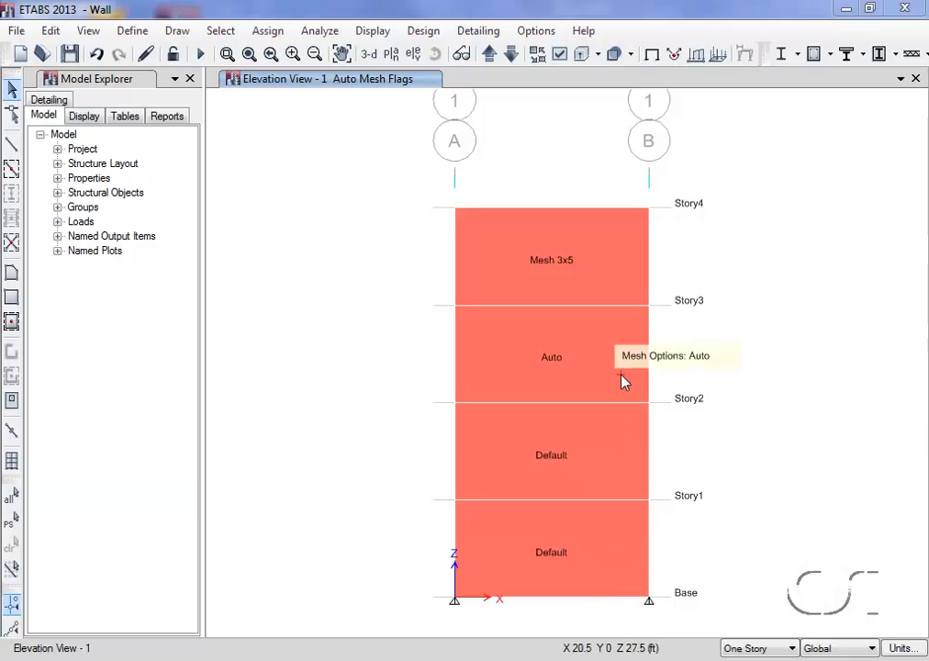
{"action": "mouse_move", "coordinate": [606, 272]}
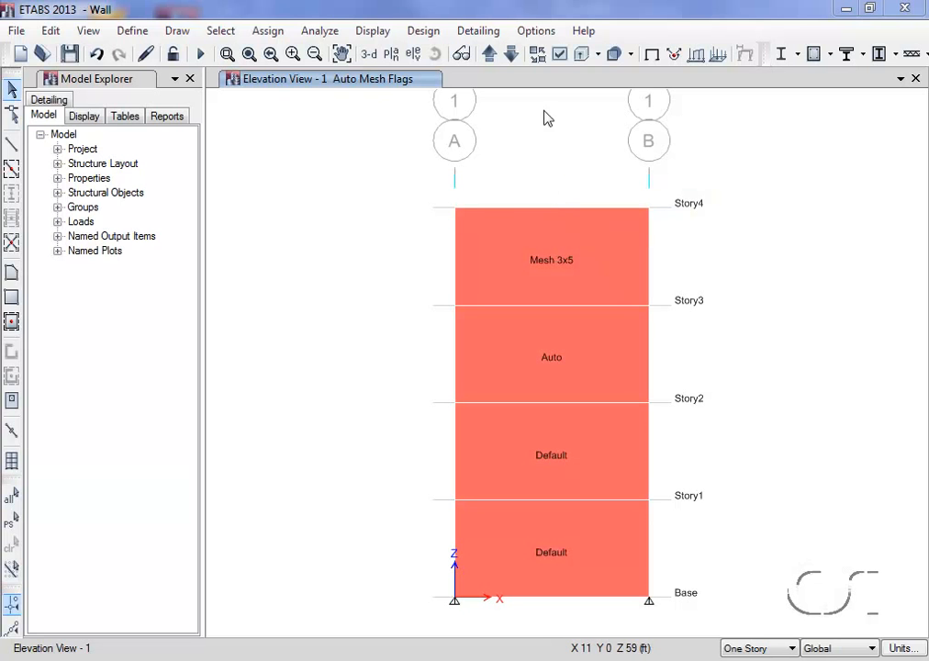
{"action": "left_click", "coordinate": [559, 53]}
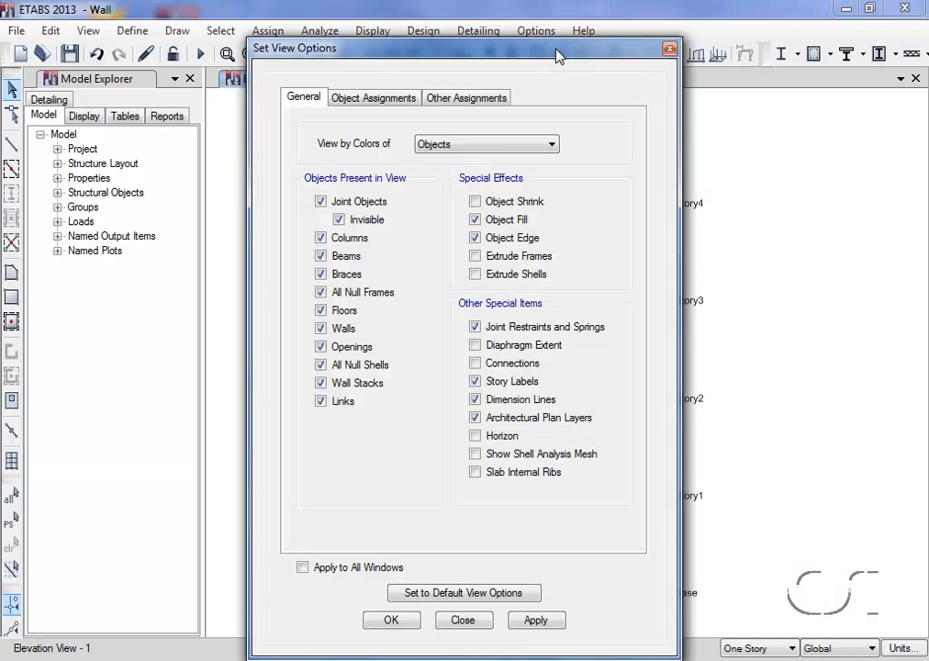
{"action": "left_click", "coordinate": [475, 454]}
{"action": "left_click", "coordinate": [391, 619]}
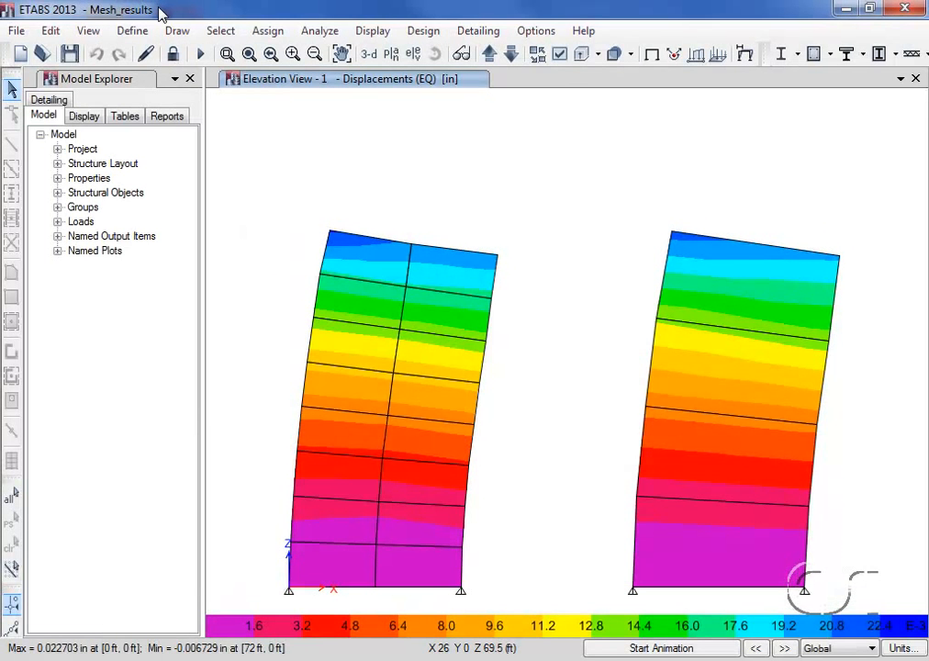
Examine the EQ displacements of the upper-right corner joints on the finely meshed and the coarsely meshed walls in Mesh_results.
{"action": "right_click", "coordinate": [496, 257]}
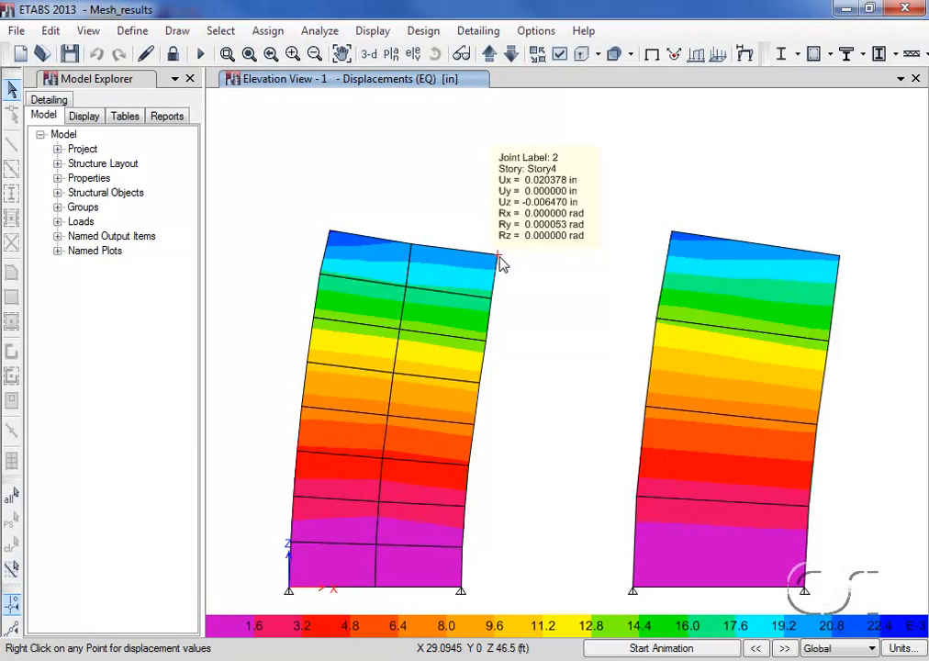
{"action": "right_click", "coordinate": [501, 258]}
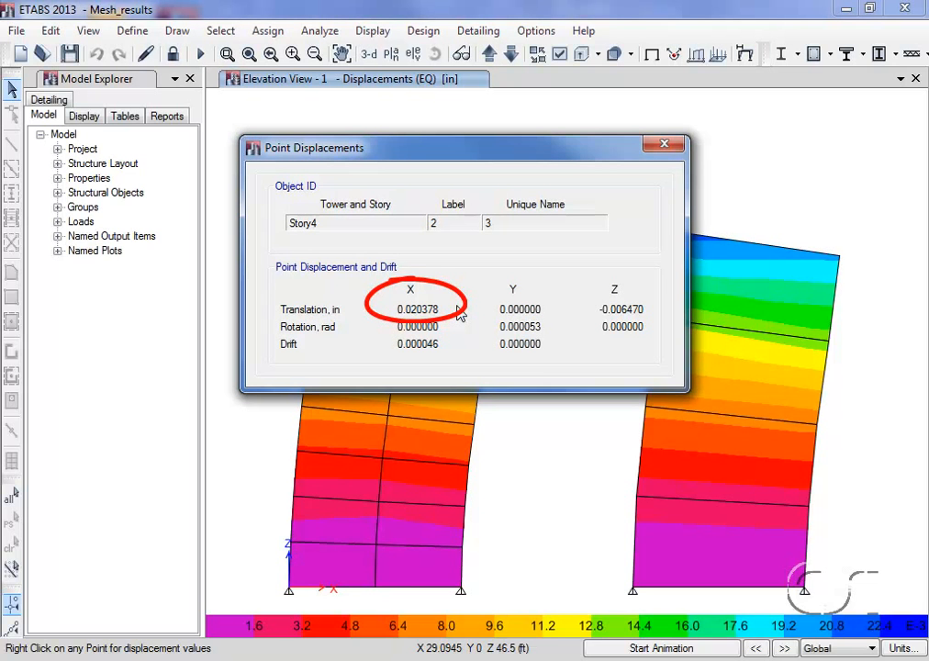
{"action": "left_click", "coordinate": [664, 147]}
{"action": "mouse_move", "coordinate": [841, 262]}
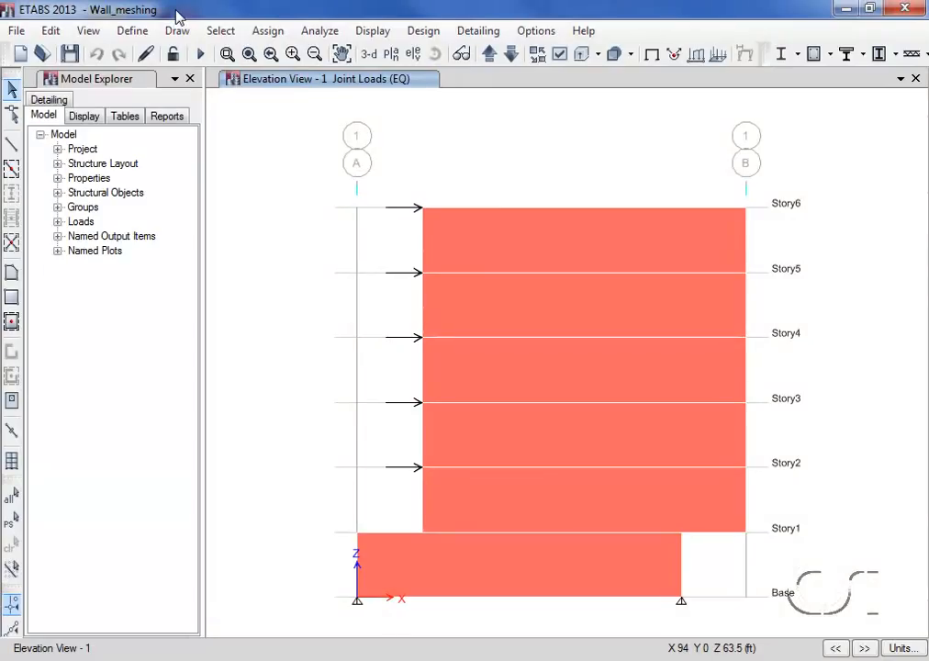
Run the analysis of the offset wall model Wall_meshing.
{"action": "left_click", "coordinate": [202, 57]}
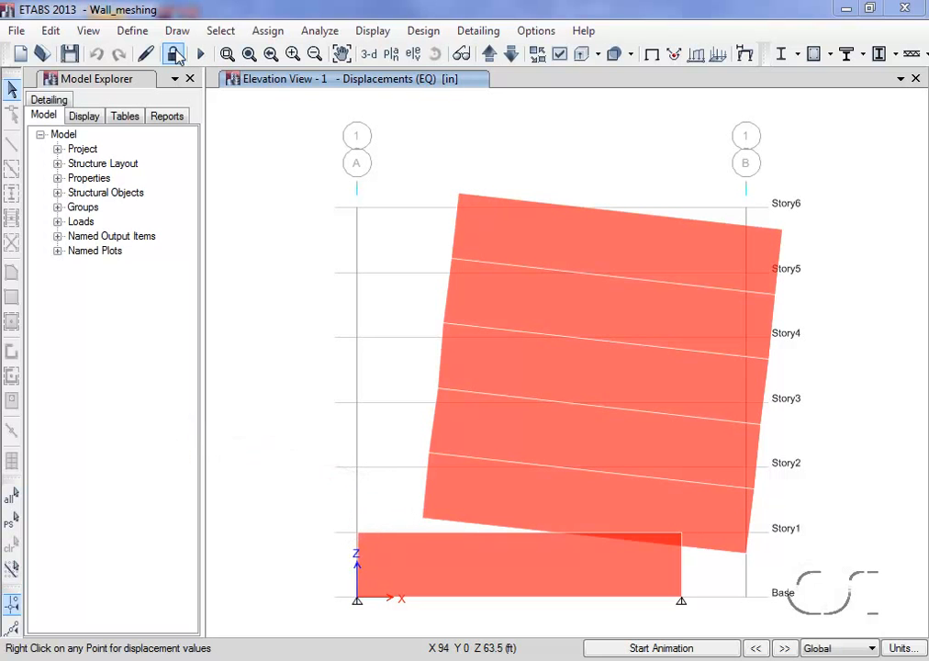
Unlock the model, discarding its analysis results, and mesh all six wall panels into 1 vertical by 5 horizontal.
{"action": "left_click", "coordinate": [174, 55]}
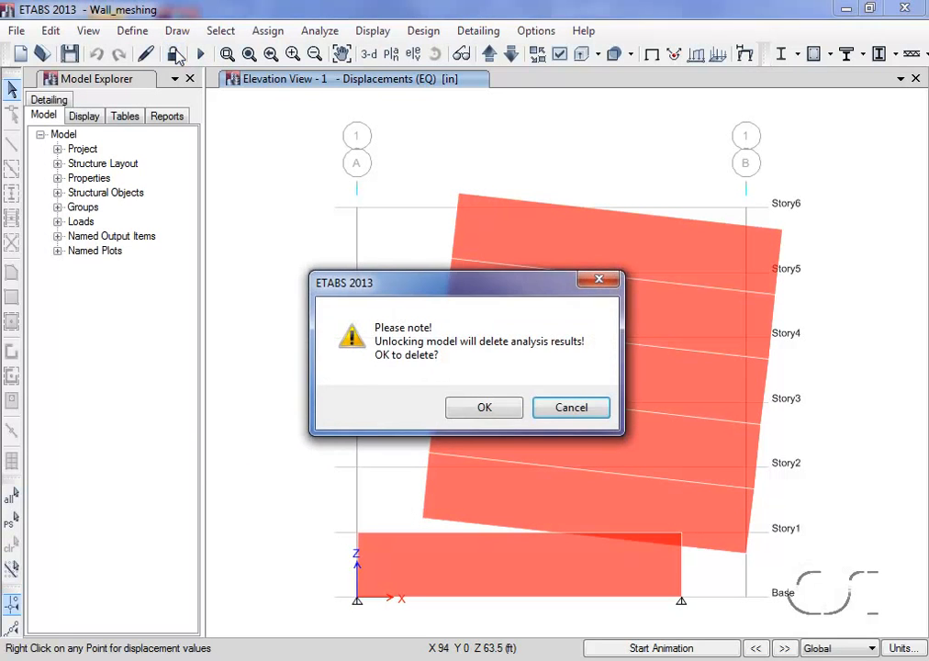
{"action": "left_click", "coordinate": [474, 412]}
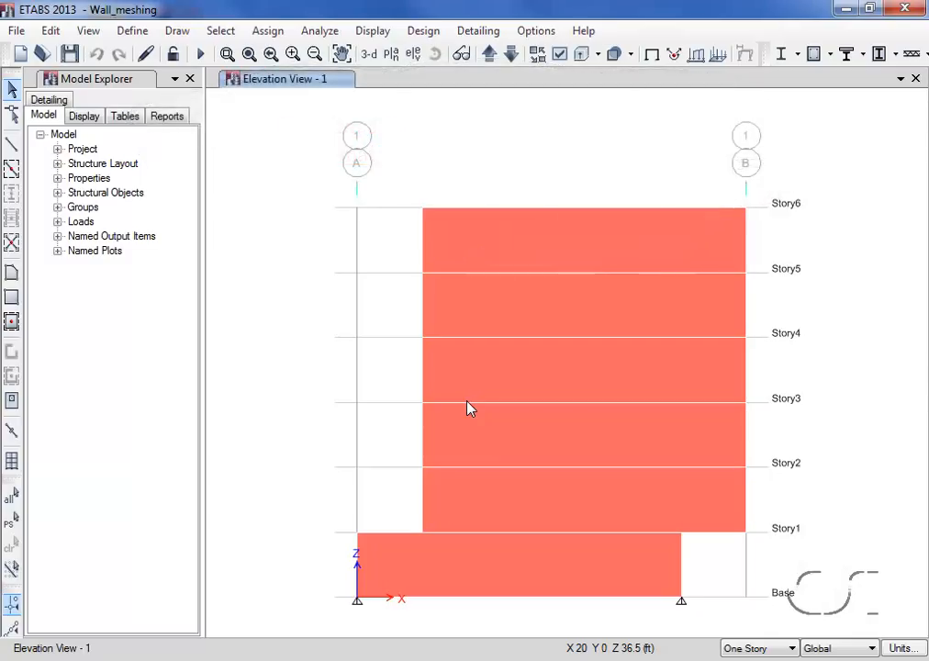
{"action": "left_click_drag", "start_coordinate": [673, 201], "coordinate": [494, 558]}
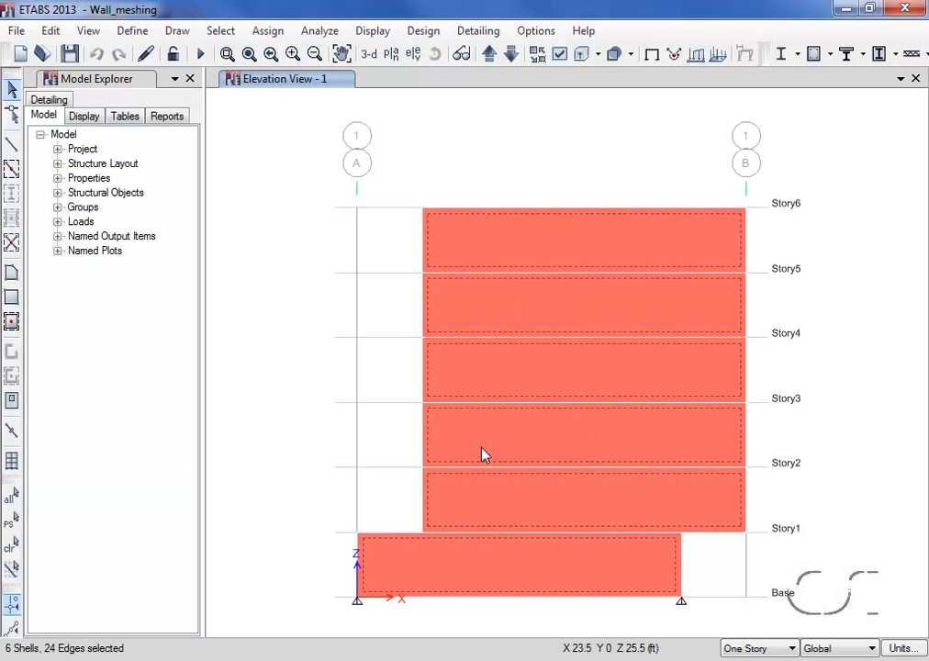
{"action": "left_click", "coordinate": [268, 31]}
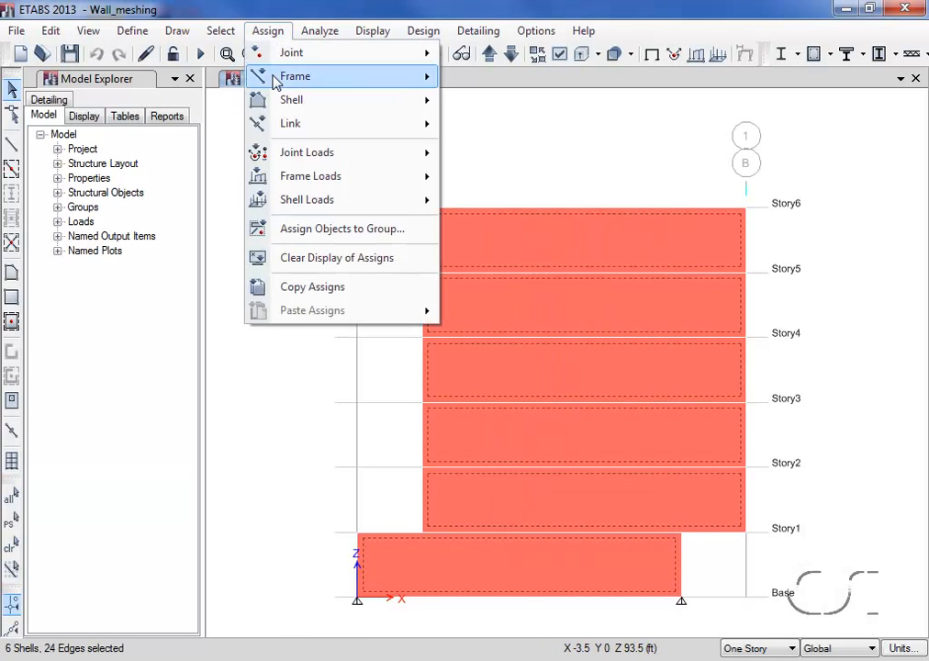
{"action": "mouse_move", "coordinate": [286, 99]}
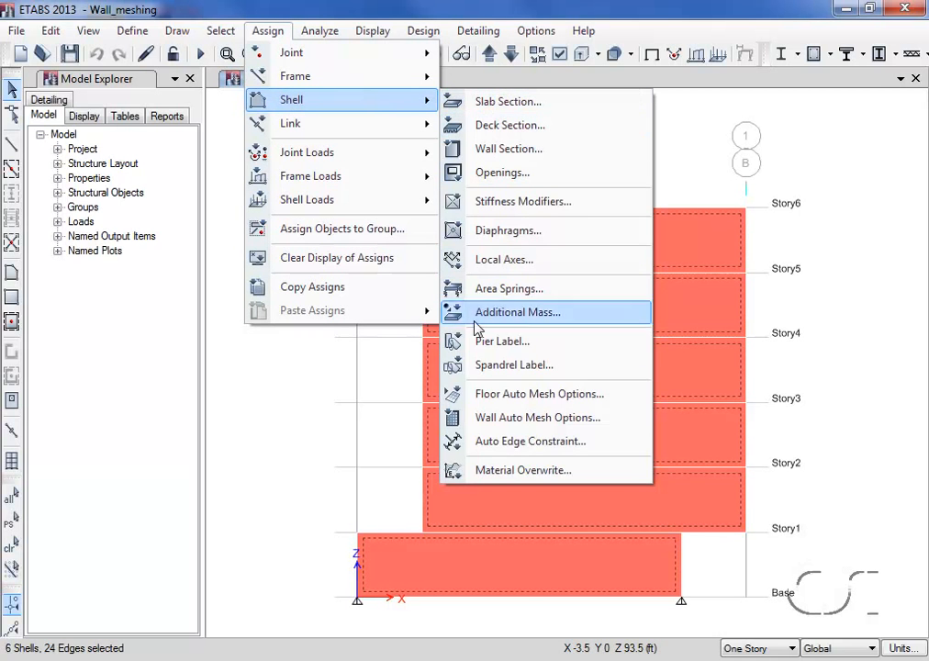
{"action": "left_click", "coordinate": [588, 424]}
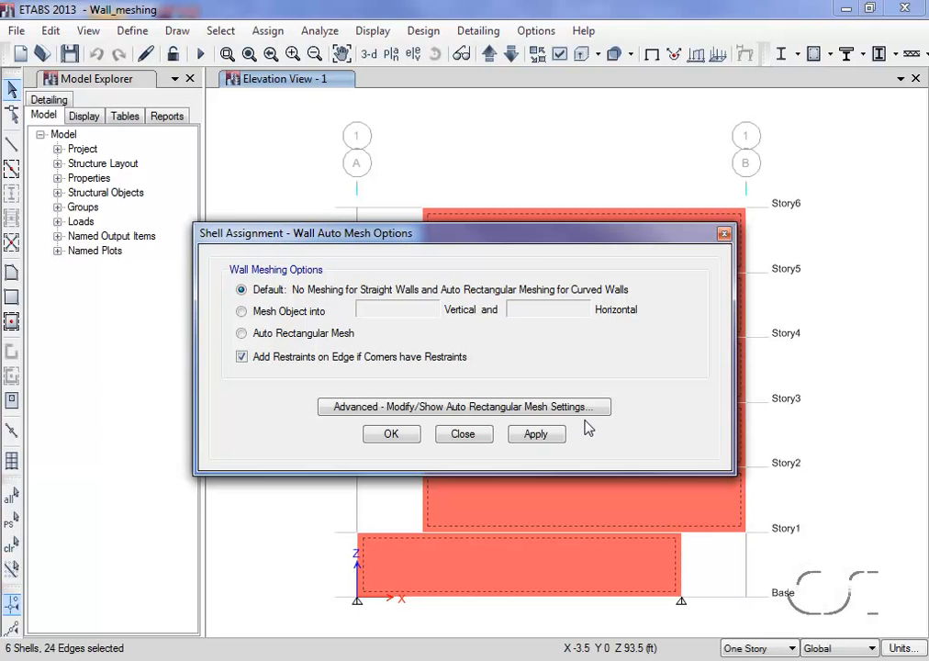
{"action": "left_click", "coordinate": [283, 313]}
{"action": "double_click", "coordinate": [385, 312]}
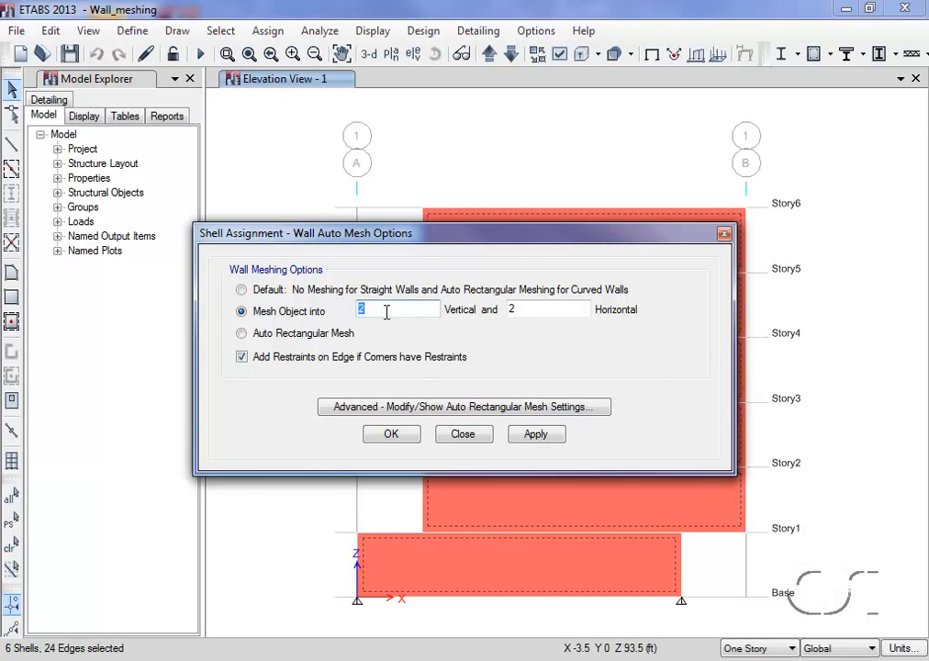
{"action": "type", "text": "1"}
{"action": "double_click", "coordinate": [525, 311]}
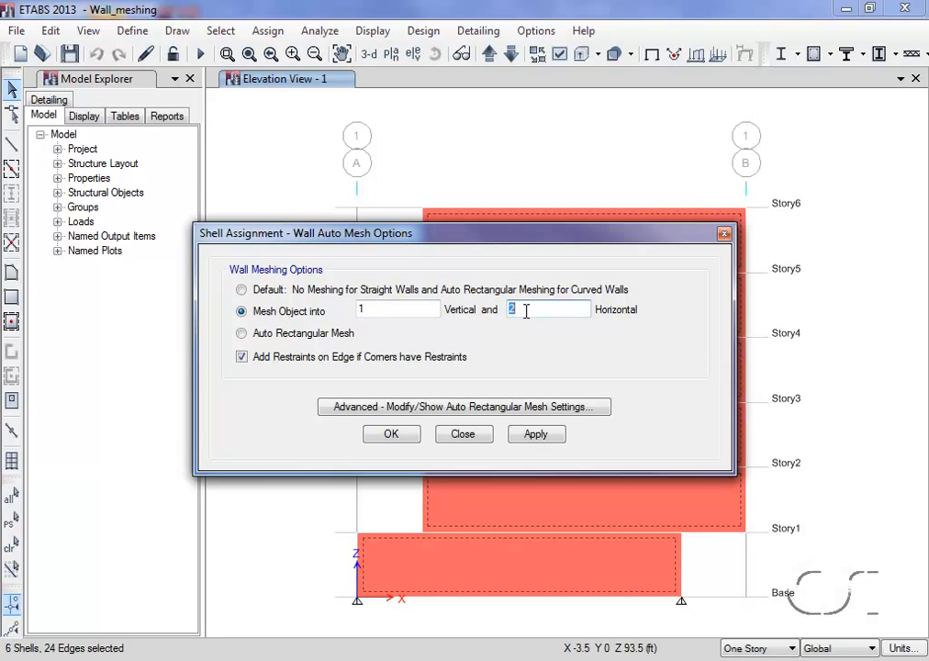
{"action": "type", "text": "5"}
{"action": "left_click", "coordinate": [534, 435]}
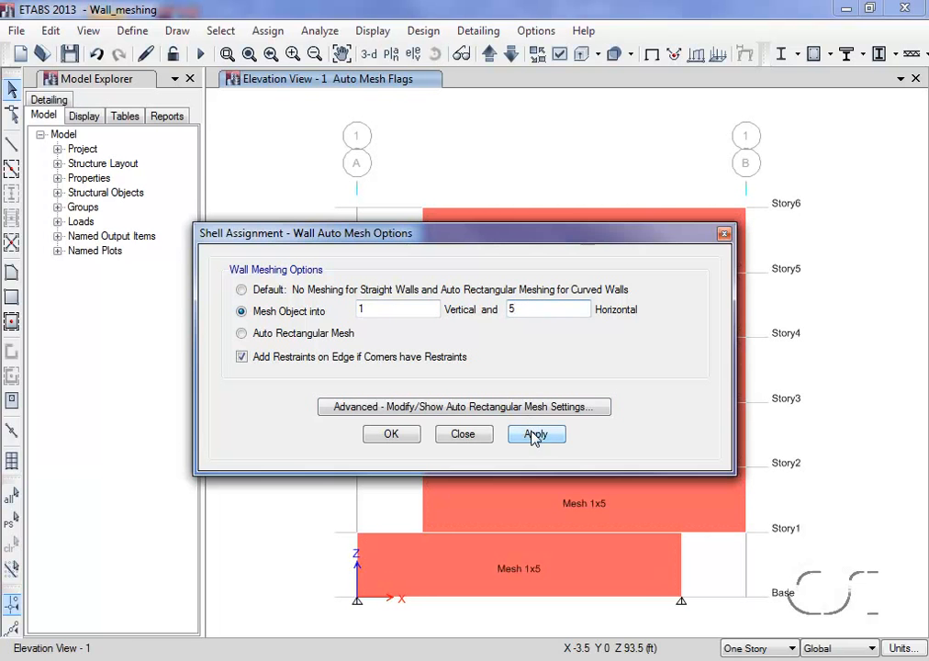
{"action": "left_click", "coordinate": [453, 431]}
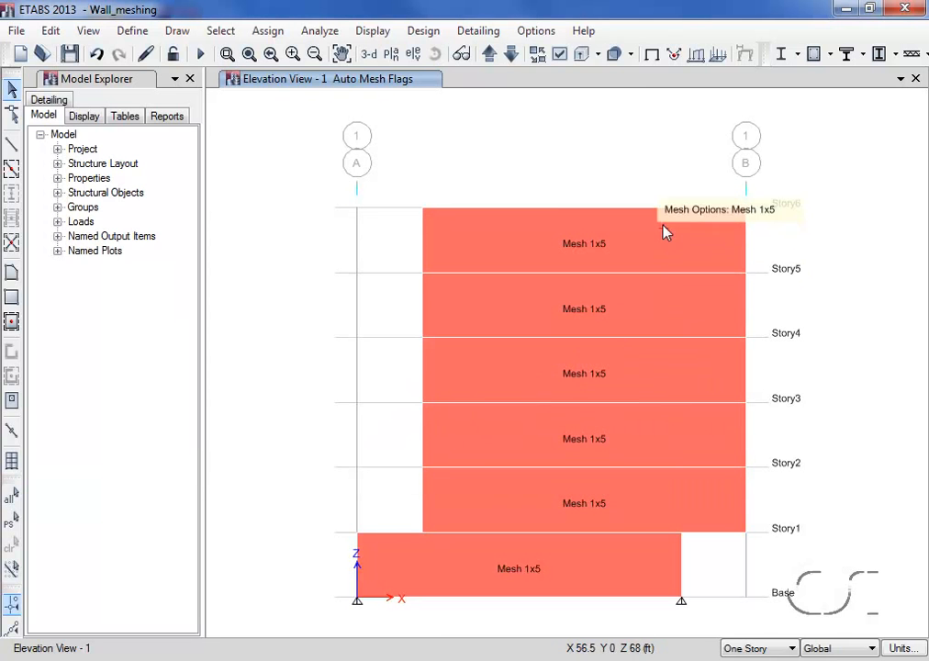
Assign the Do NOT Create Edge Constraints option to all the wall panels, applied to the full structure.
{"action": "left_click_drag", "start_coordinate": [665, 196], "coordinate": [535, 567]}
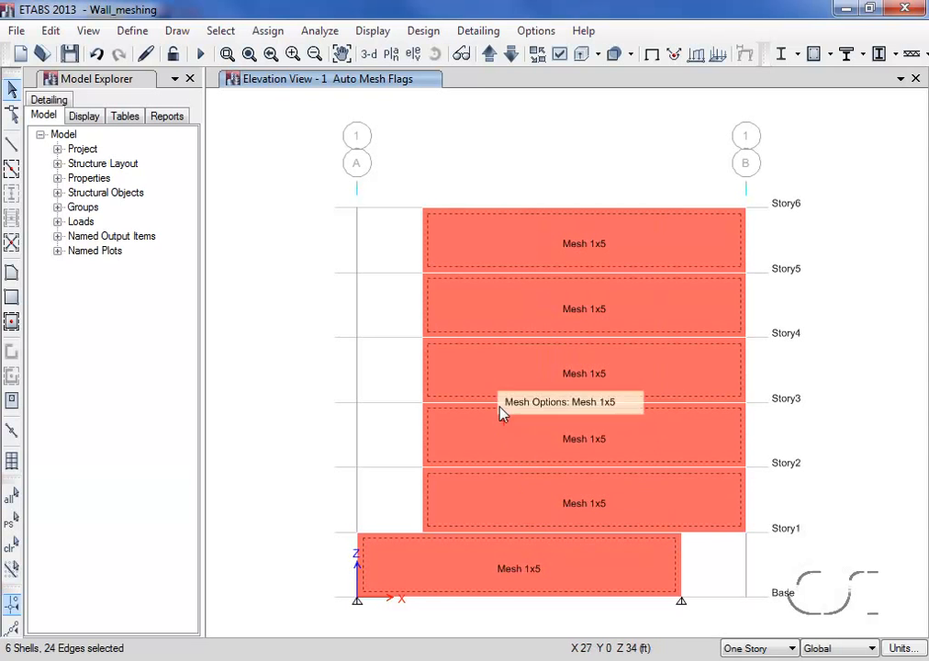
{"action": "left_click", "coordinate": [268, 32]}
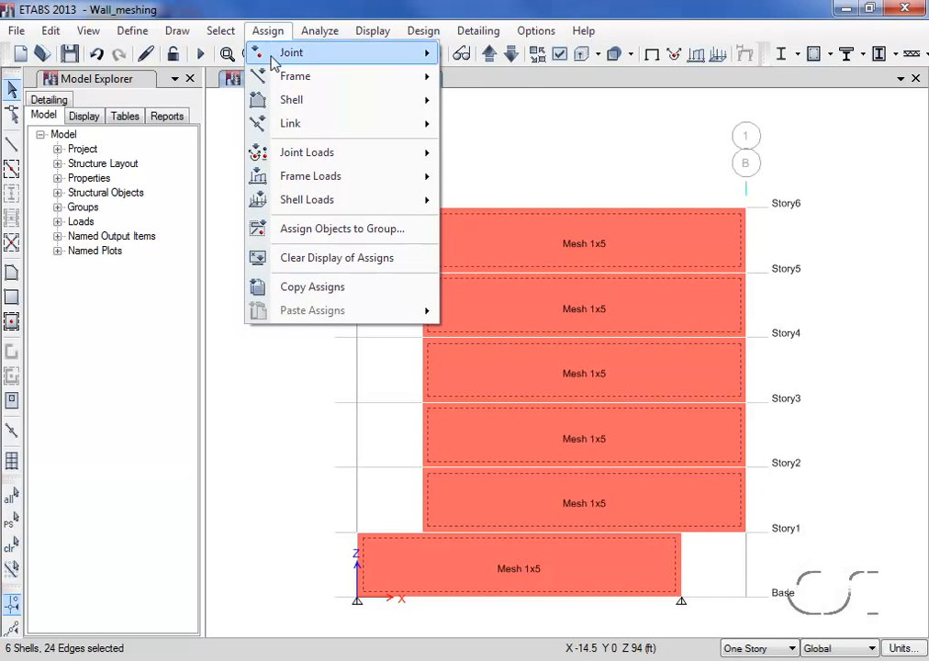
{"action": "mouse_move", "coordinate": [327, 103]}
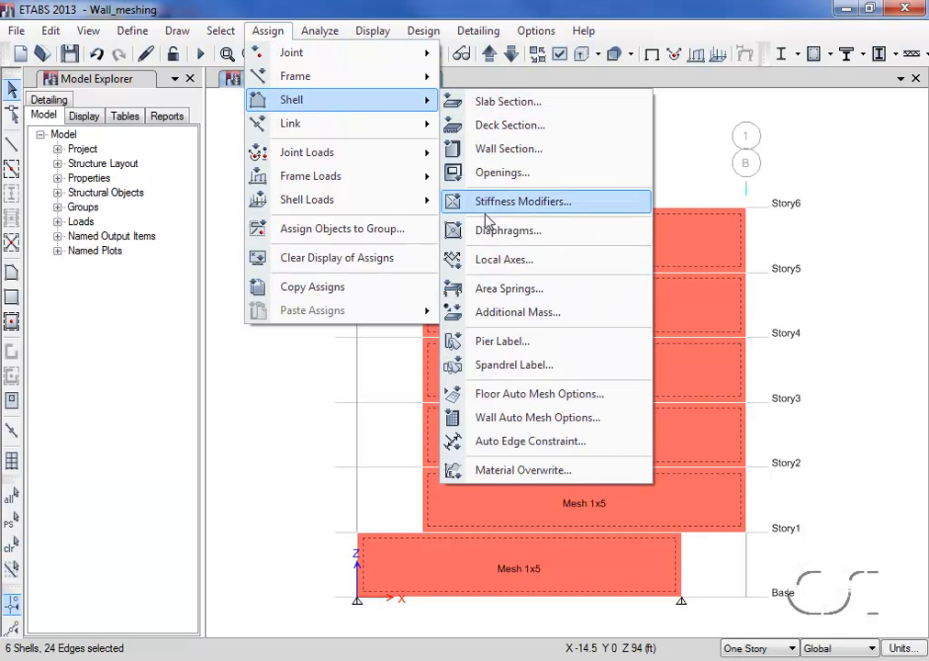
{"action": "left_click", "coordinate": [577, 443]}
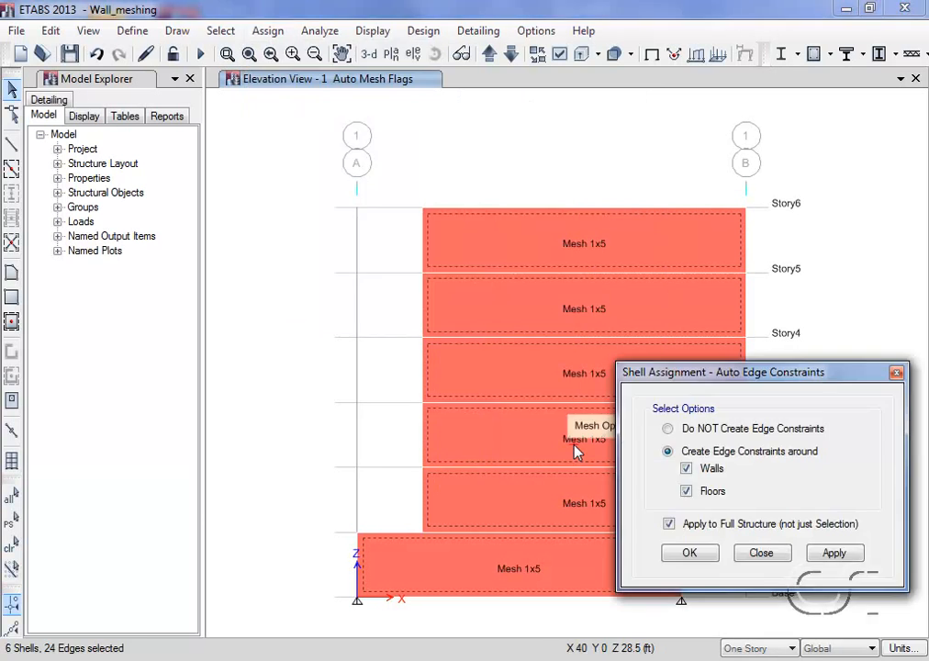
{"action": "left_click", "coordinate": [669, 429]}
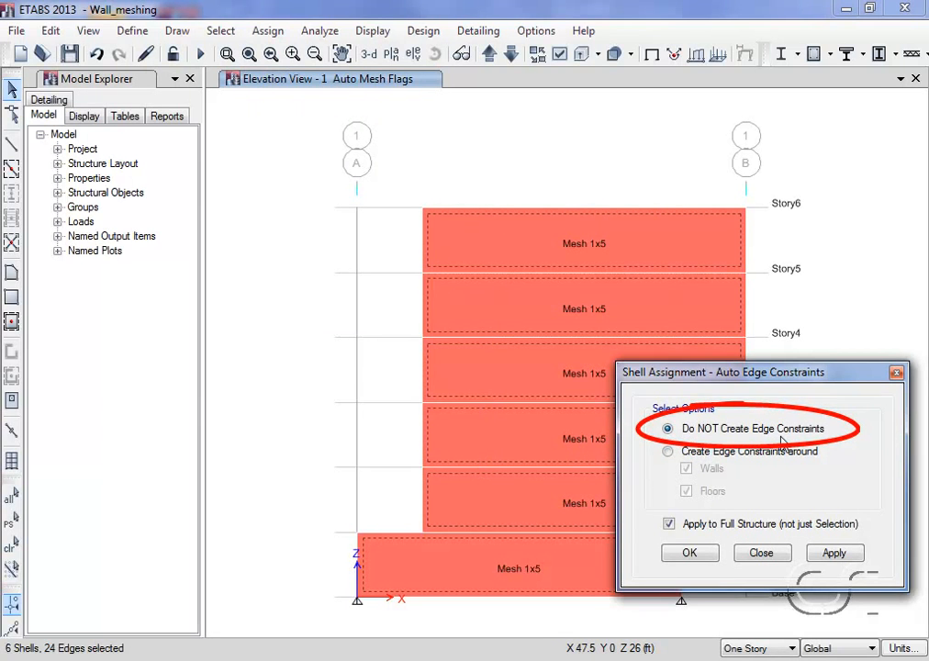
{"action": "left_click", "coordinate": [826, 554]}
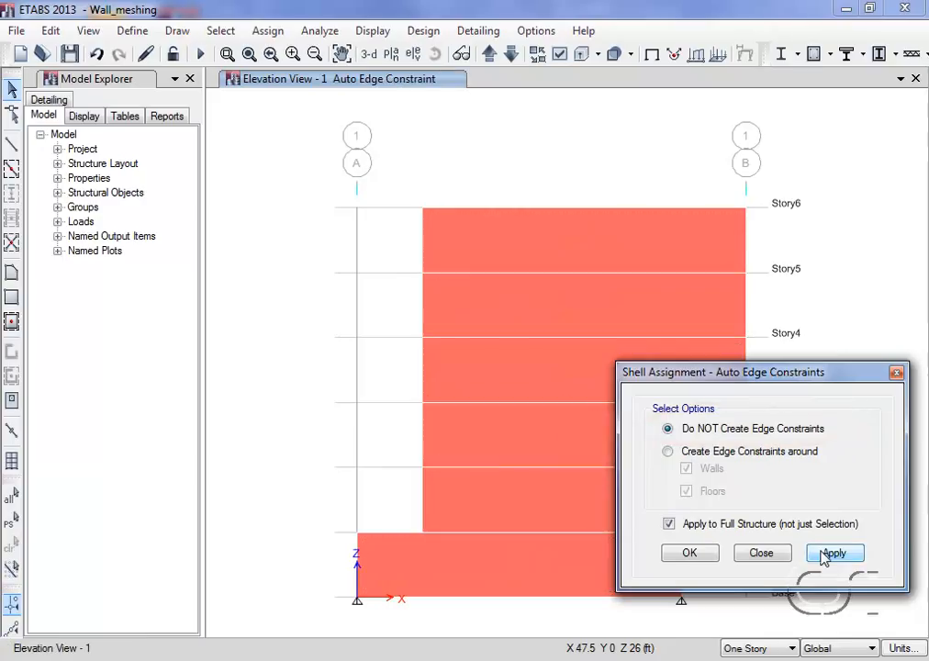
{"action": "left_click", "coordinate": [758, 553]}
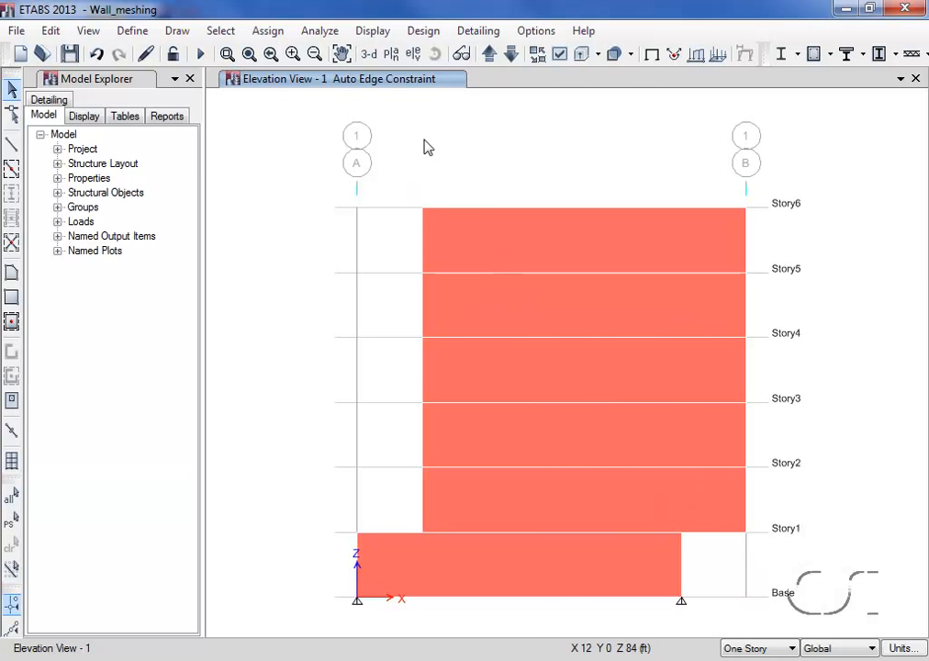
Turn on the shell analysis mesh display in the elevation view.
{"action": "left_click", "coordinate": [559, 56]}
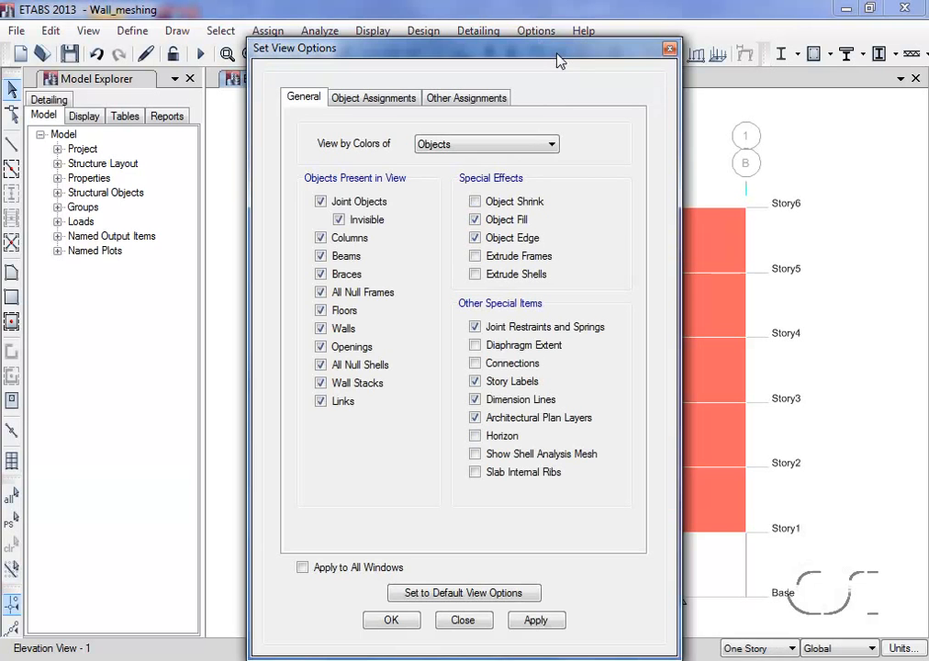
{"action": "left_click", "coordinate": [474, 454]}
{"action": "left_click", "coordinate": [539, 624]}
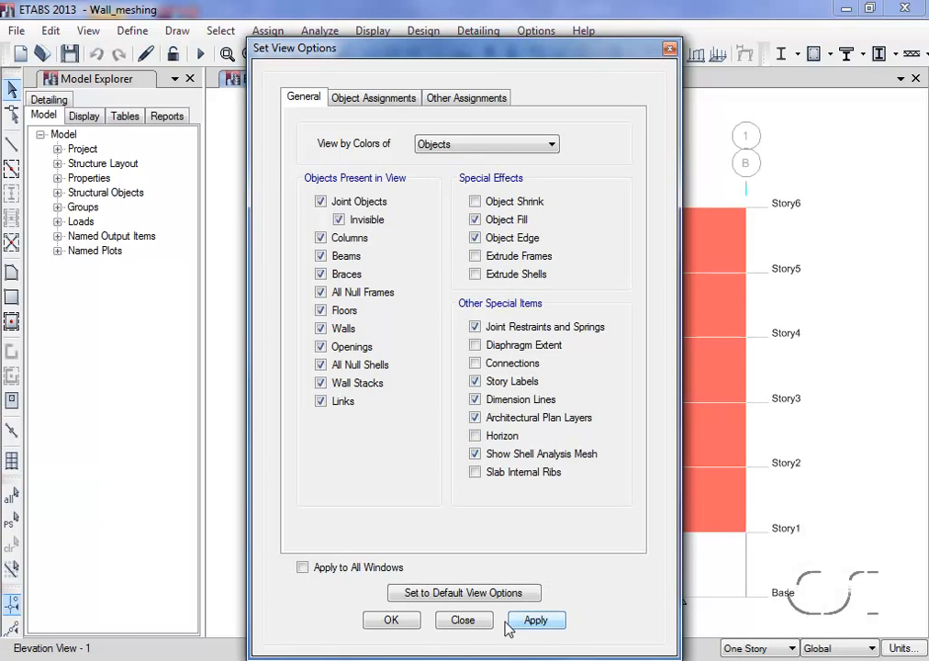
{"action": "left_click", "coordinate": [477, 624]}
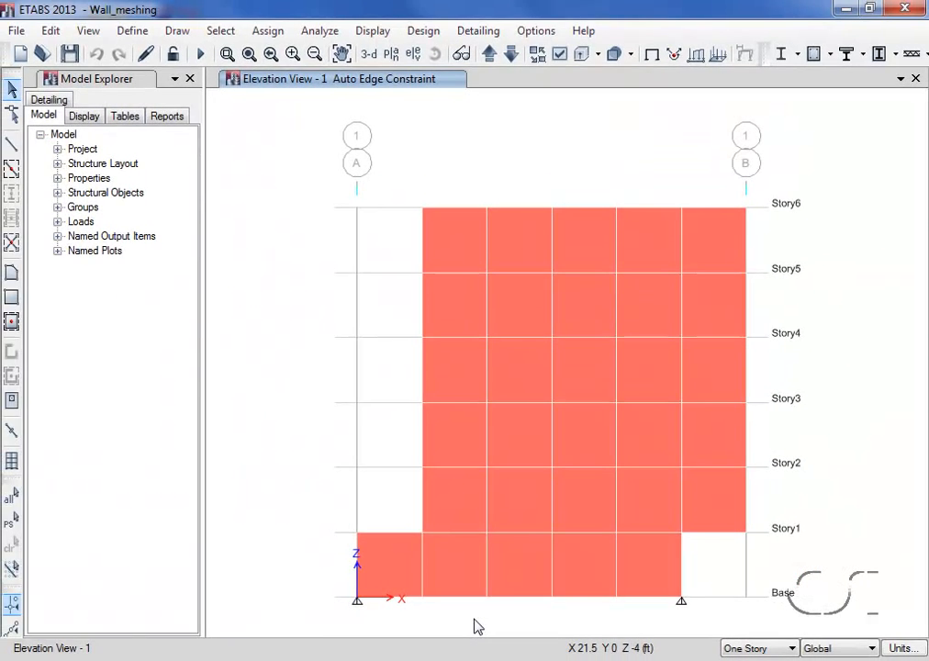
Run the analysis of the 1x5 meshed offset wall and check the EQ displacements of its upper-right corner joint.
{"action": "left_click", "coordinate": [203, 55]}
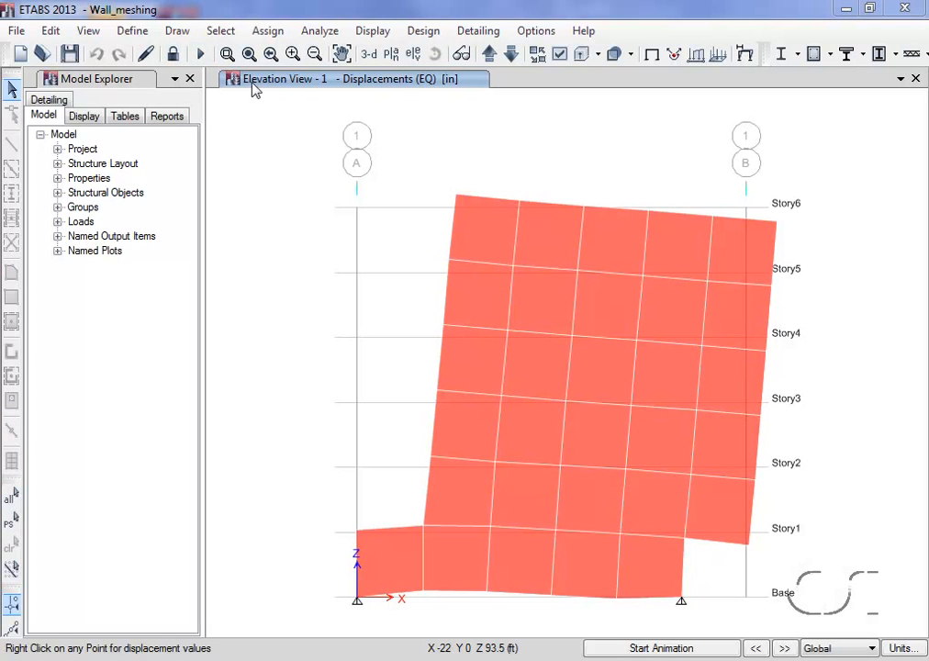
{"action": "right_click", "coordinate": [779, 229]}
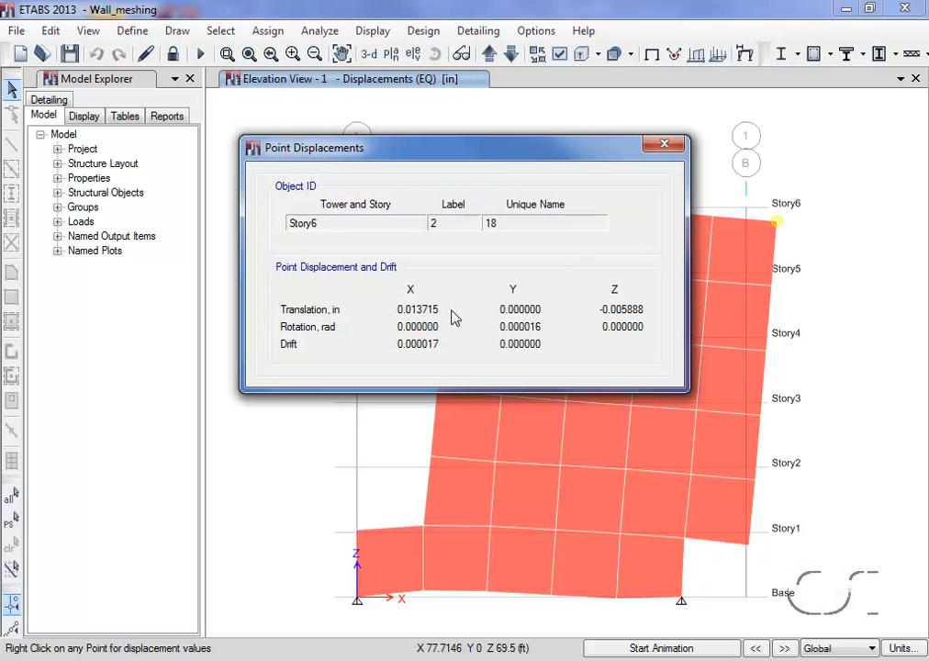
{"action": "left_click", "coordinate": [664, 144]}
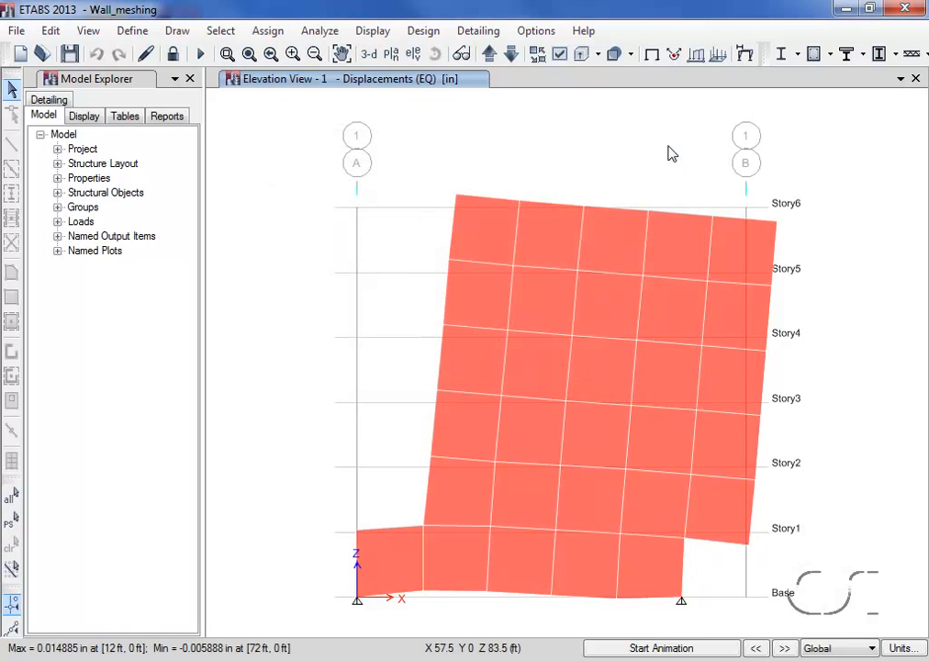
Display the F11 resultant force contours of the shells for load case EQ on the undeformed shape.
{"action": "left_click", "coordinate": [381, 32]}
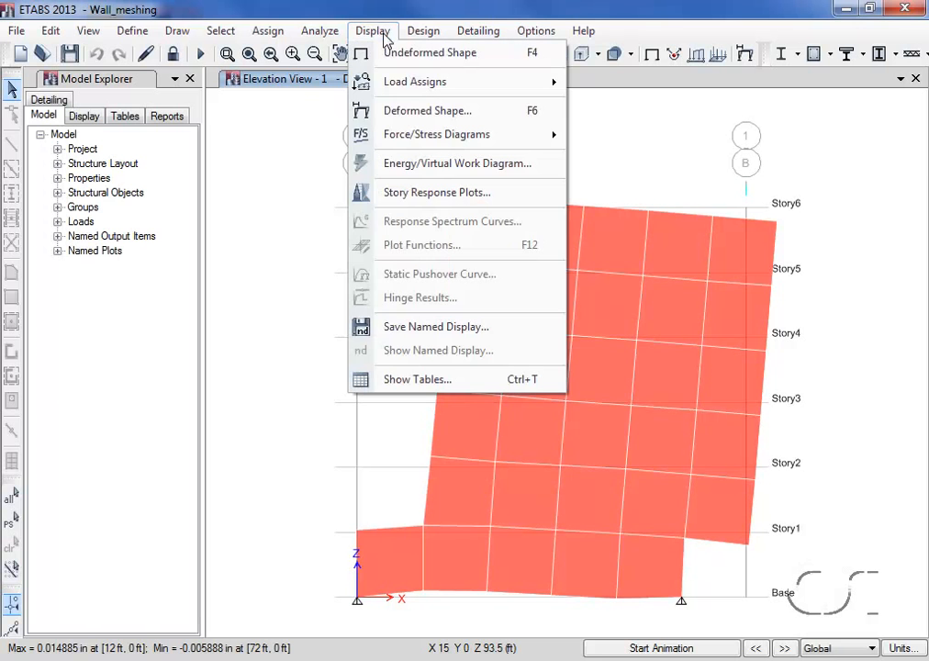
{"action": "mouse_move", "coordinate": [439, 134]}
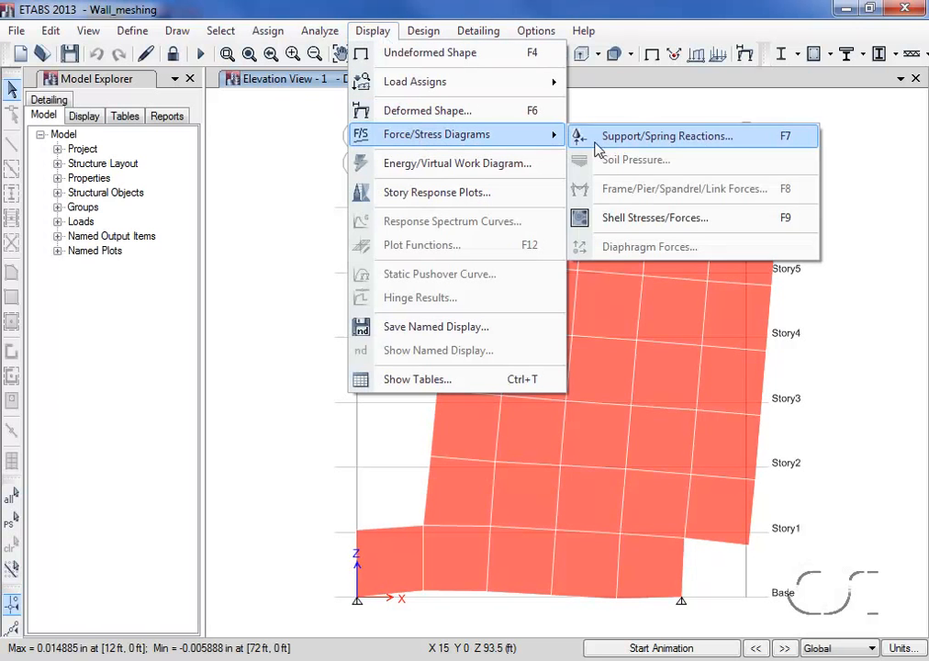
{"action": "left_click", "coordinate": [661, 219]}
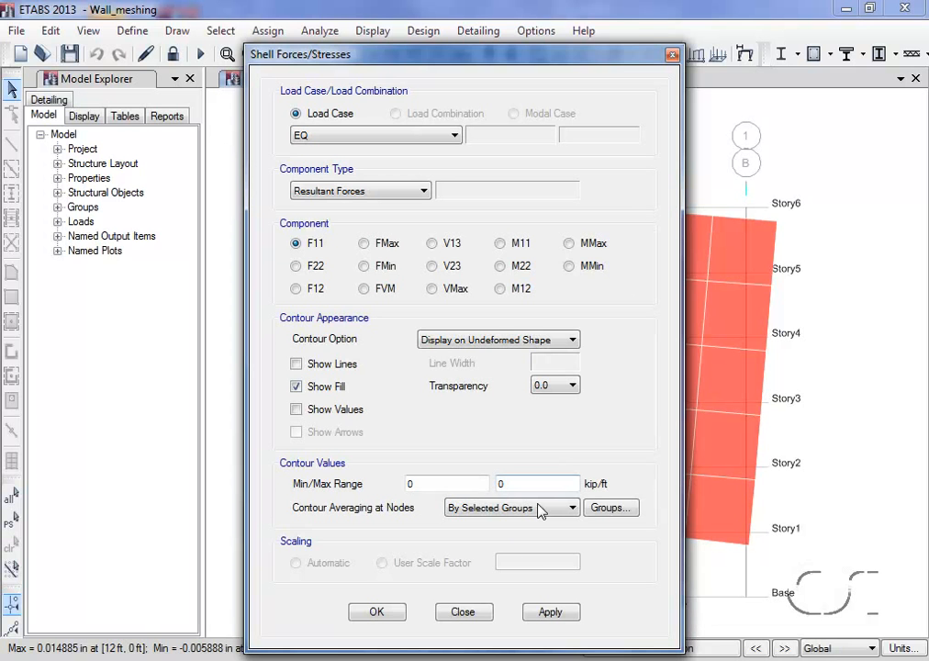
{"action": "left_click", "coordinate": [378, 612]}
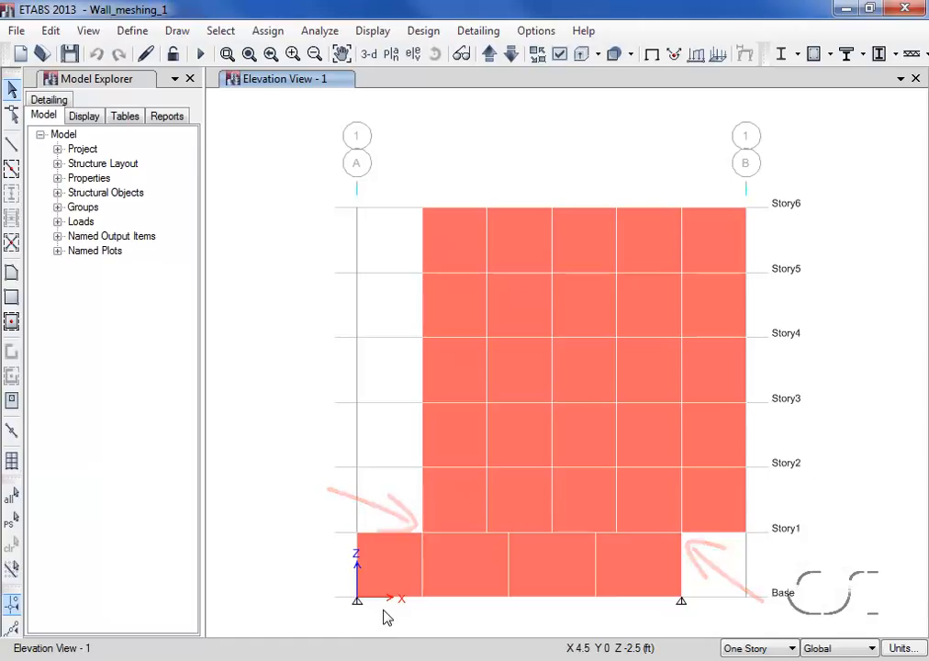
Assign auto edge constraints around walls and floors to the full structure of the mismatched-mesh model Wall_meshing_1.
{"action": "left_click", "coordinate": [530, 500]}
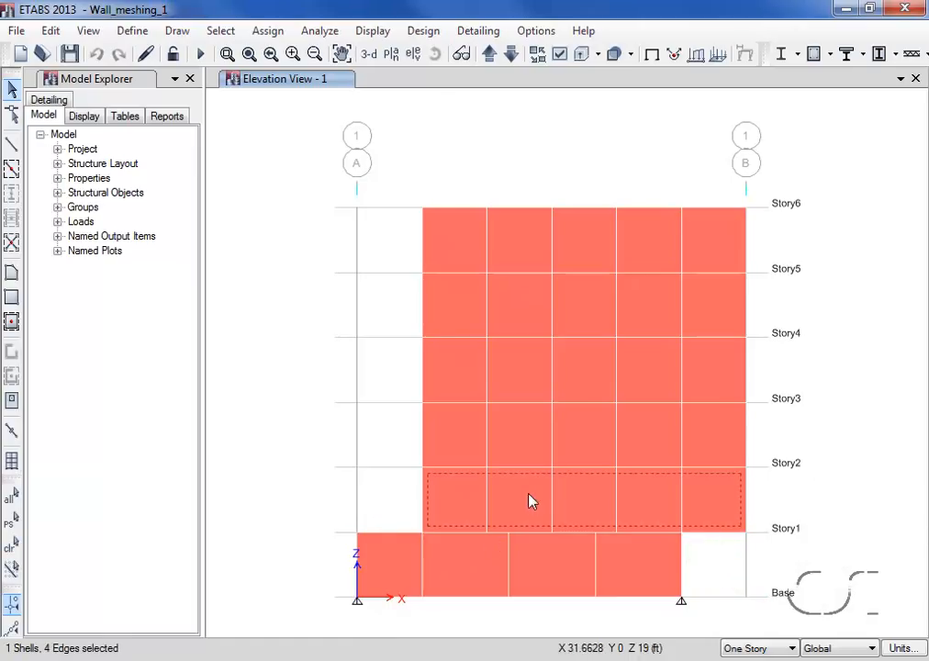
{"action": "left_click", "coordinate": [268, 32]}
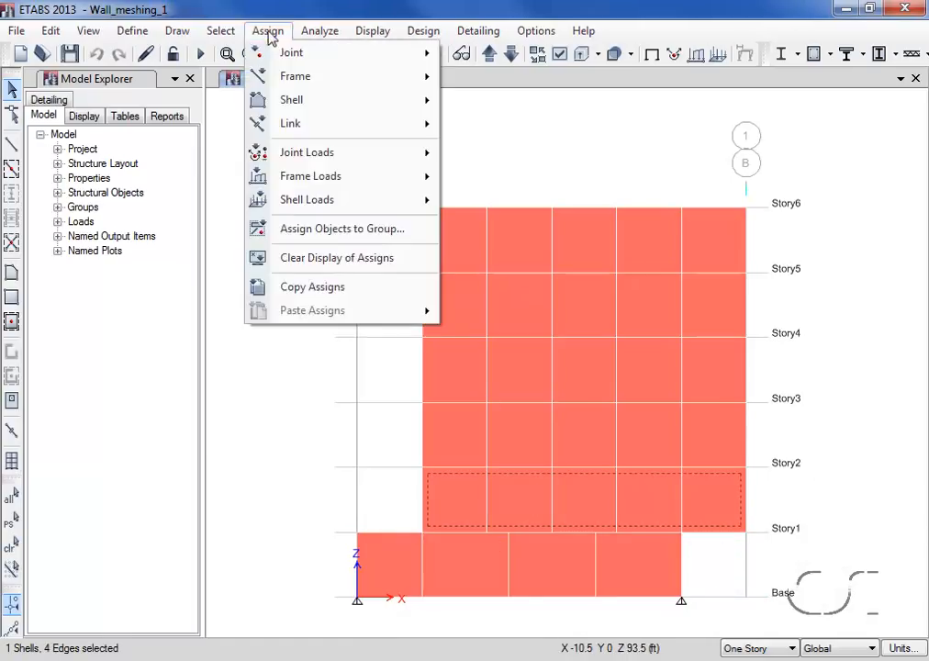
{"action": "mouse_move", "coordinate": [275, 98]}
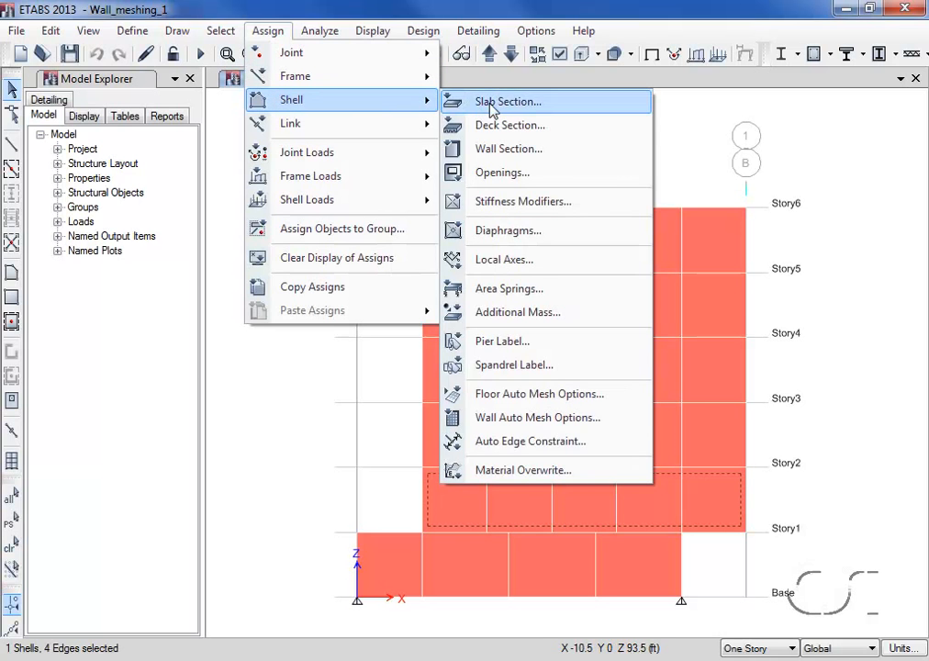
{"action": "left_click", "coordinate": [534, 447]}
{"action": "left_click", "coordinate": [688, 466]}
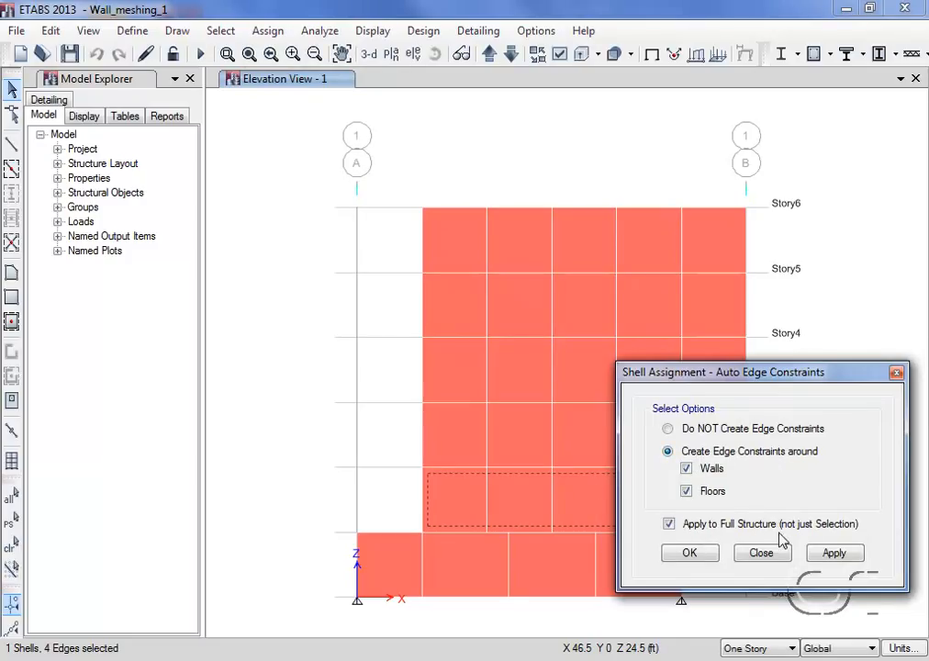
{"action": "left_click", "coordinate": [831, 553]}
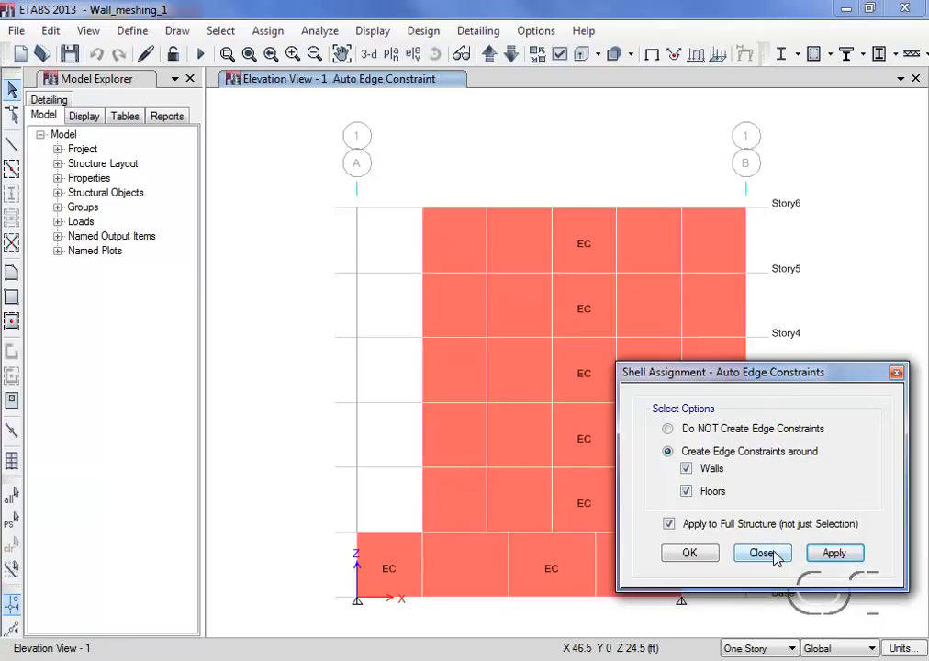
{"action": "left_click", "coordinate": [776, 556]}
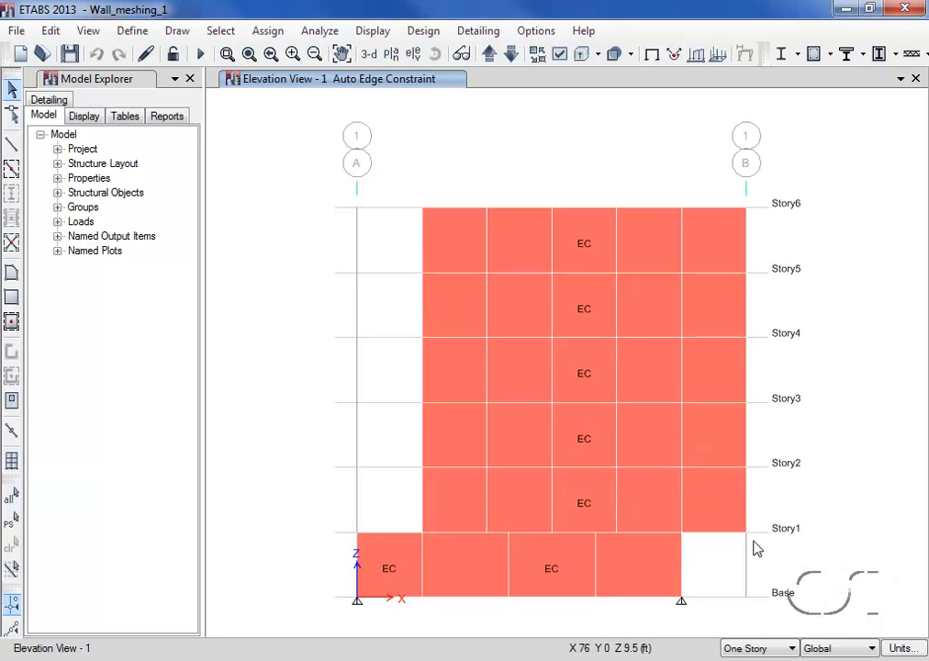
Run the analysis of Wall_meshing_1 with edge constraints and check the EQ displacements of the Story6 upper-right corner joint.
{"action": "left_click", "coordinate": [202, 55]}
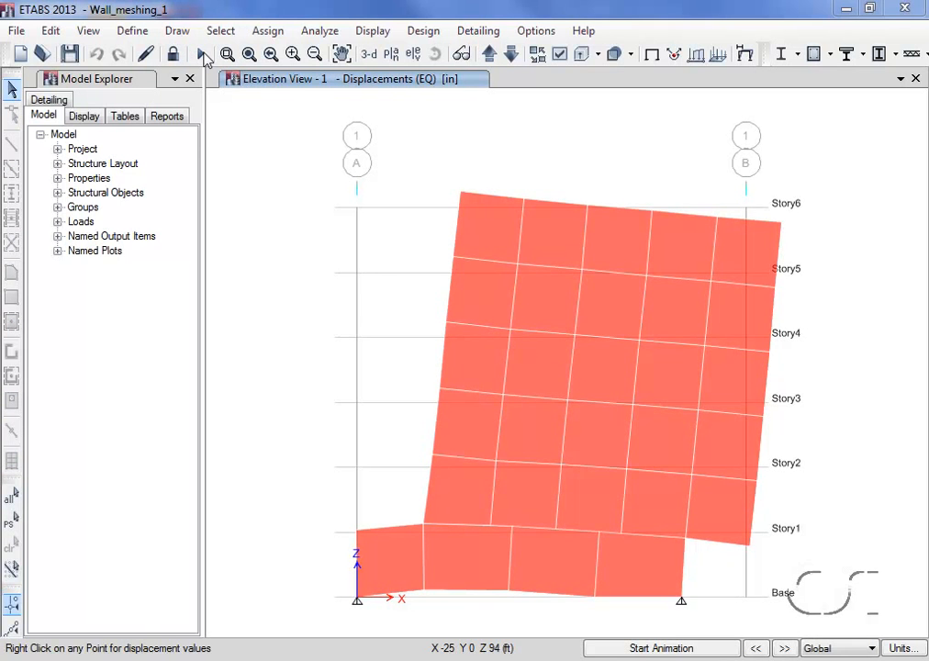
{"action": "right_click", "coordinate": [782, 229]}
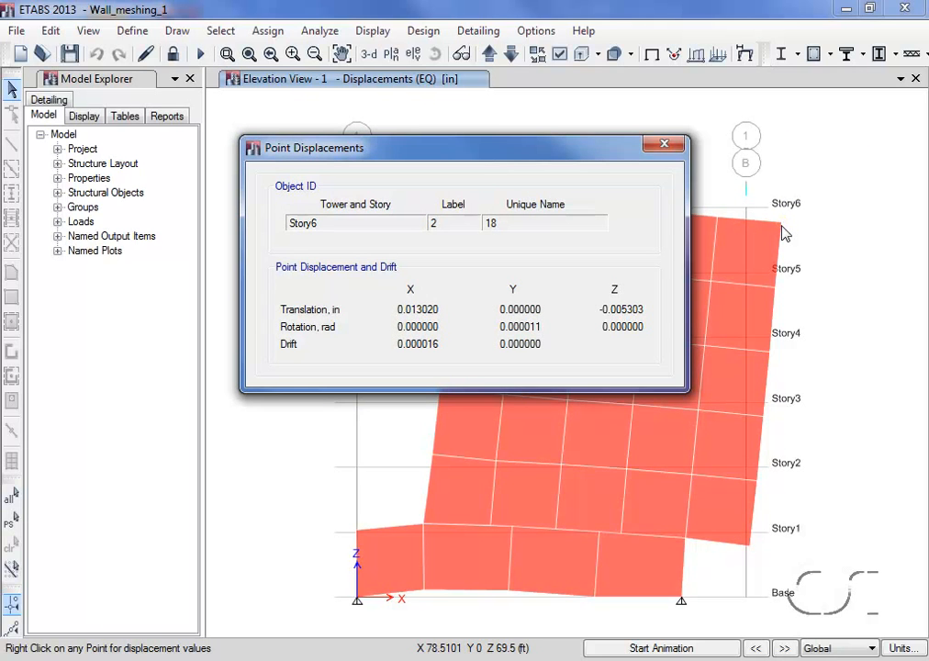
Display the F11 resultant shell force contours for load case EQ on the undeformed shape of the edge-constrained Wall_meshing_1 model.
{"action": "left_click", "coordinate": [663, 146]}
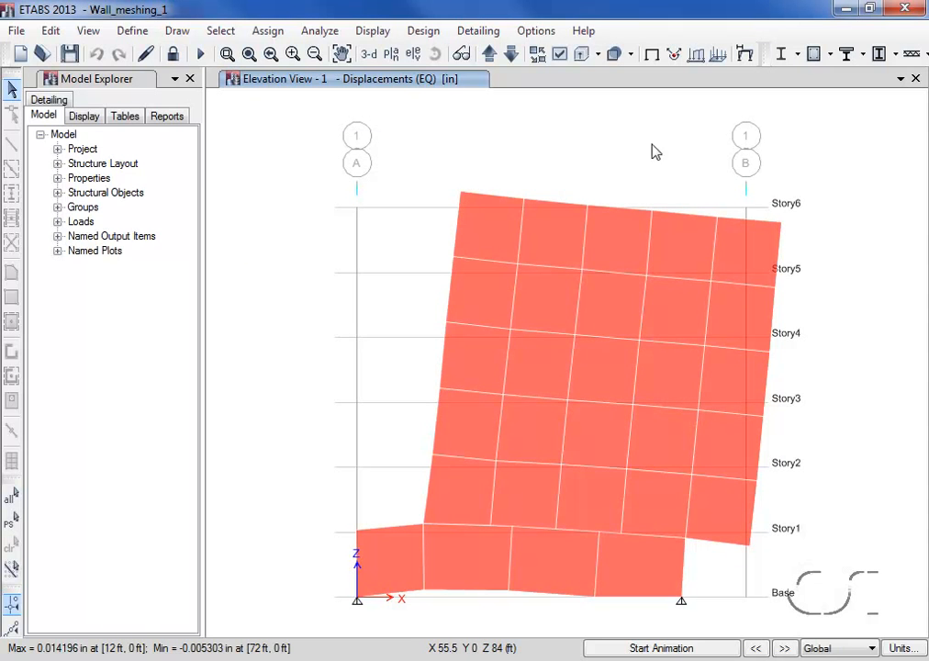
{"action": "left_click", "coordinate": [389, 32]}
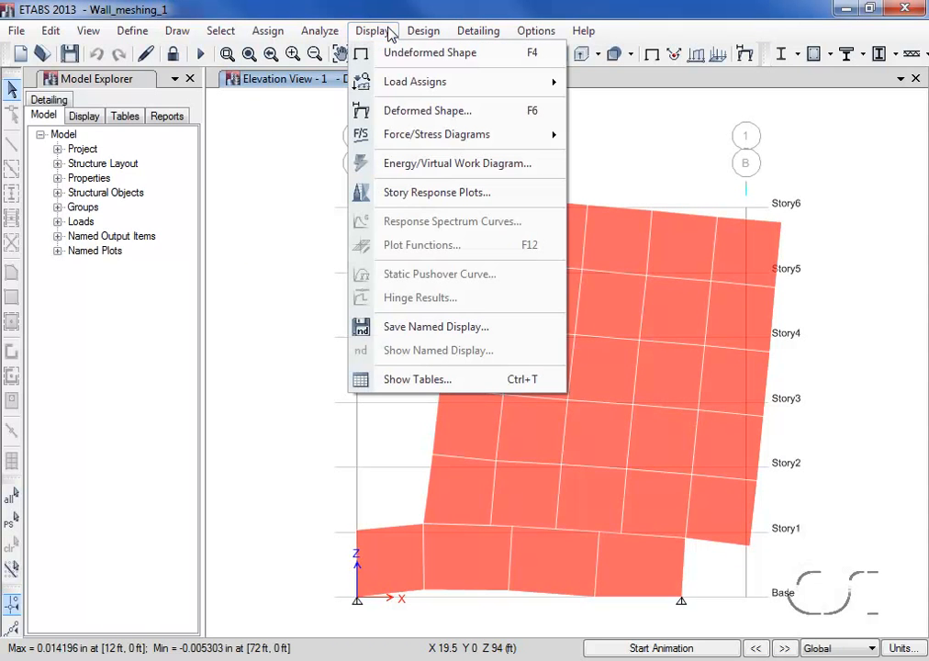
{"action": "mouse_move", "coordinate": [513, 137]}
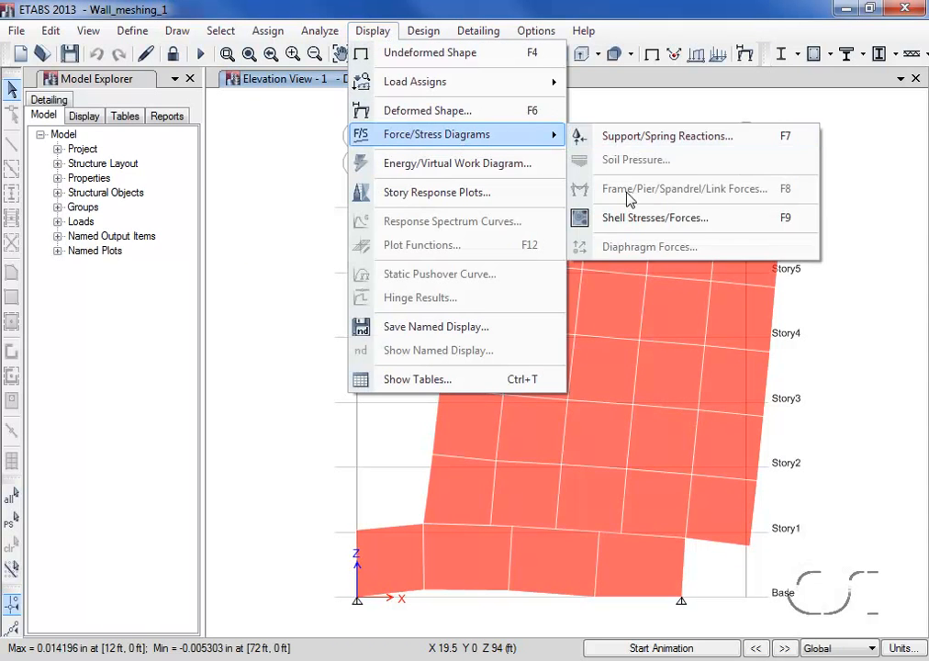
{"action": "left_click", "coordinate": [646, 219]}
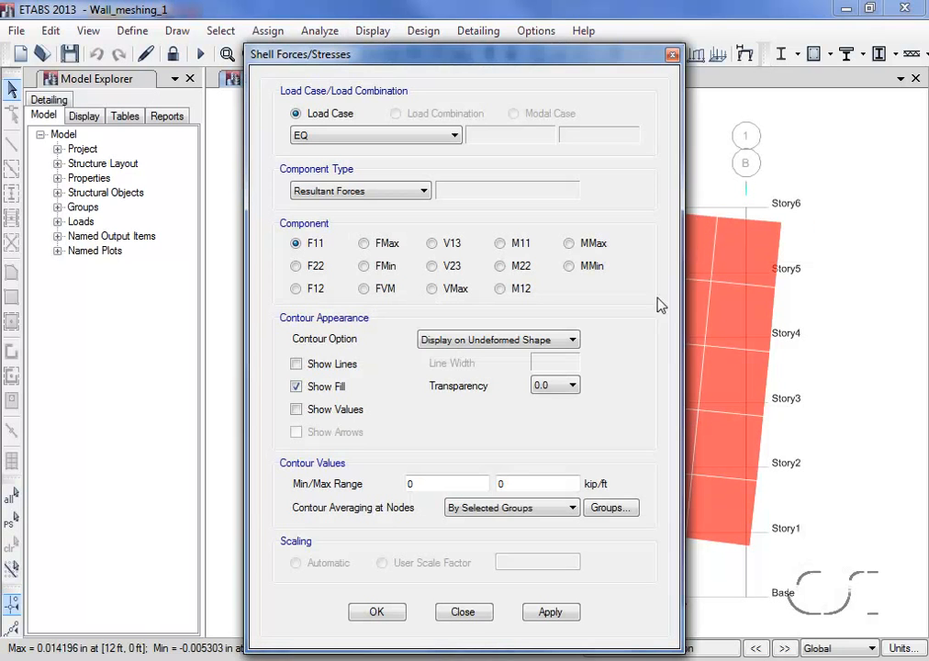
{"action": "left_click", "coordinate": [377, 612]}
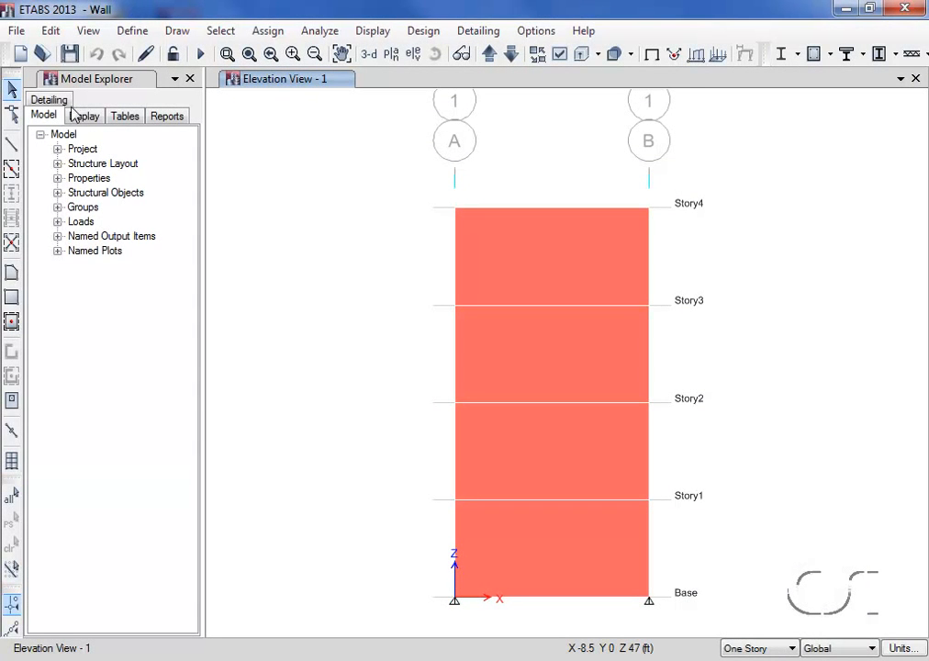
Draw a rectangular wall opening about 90 in wide and 54 in high in the wall panel between Story3 and Story4.
{"action": "left_click", "coordinate": [12, 401]}
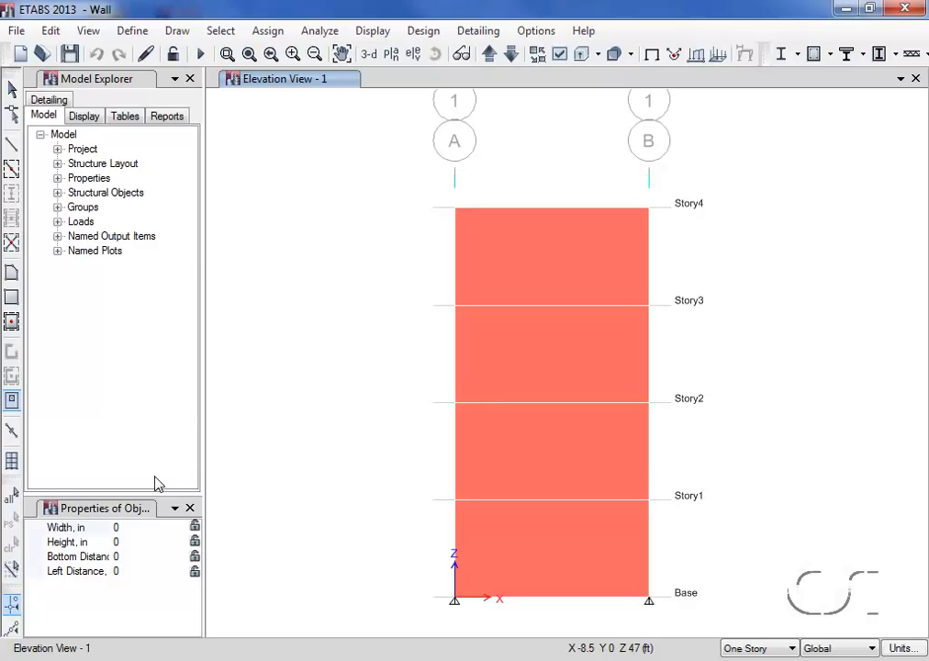
{"action": "left_click", "coordinate": [486, 270]}
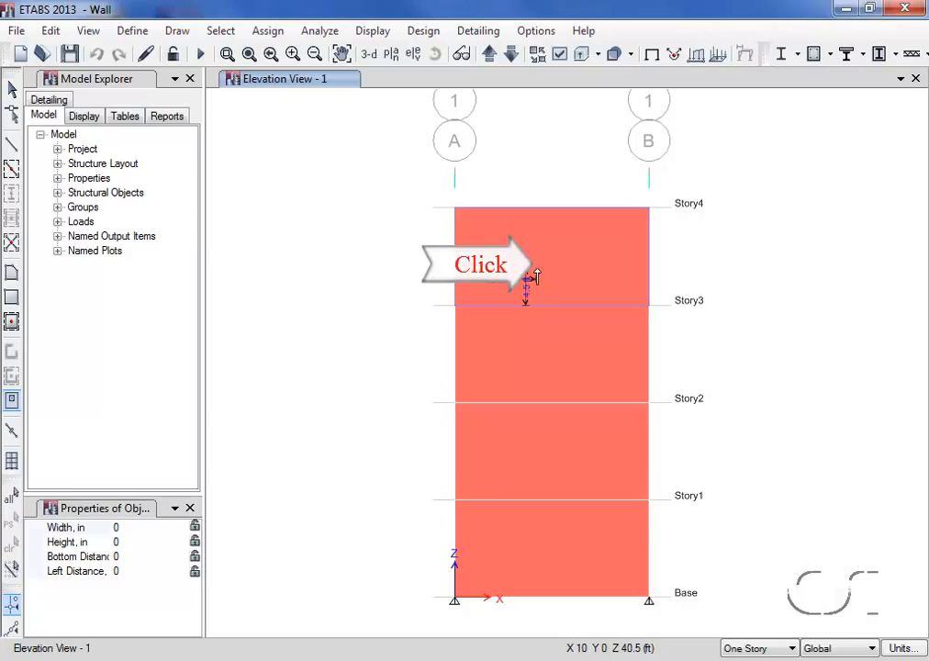
{"action": "left_click_drag", "start_coordinate": [537, 276], "coordinate": [597, 235]}
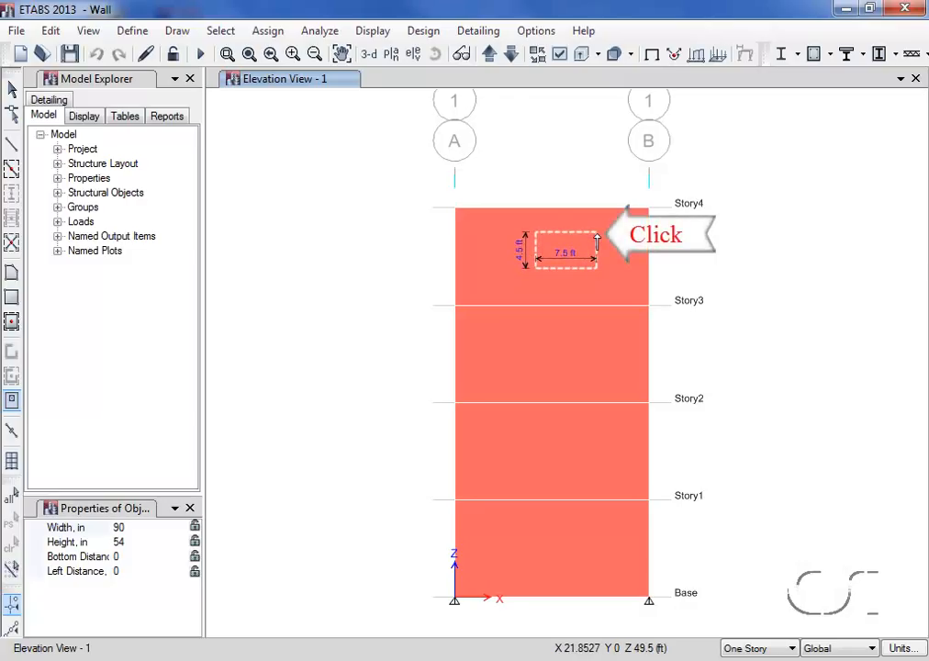
{"action": "left_click", "coordinate": [596, 238]}
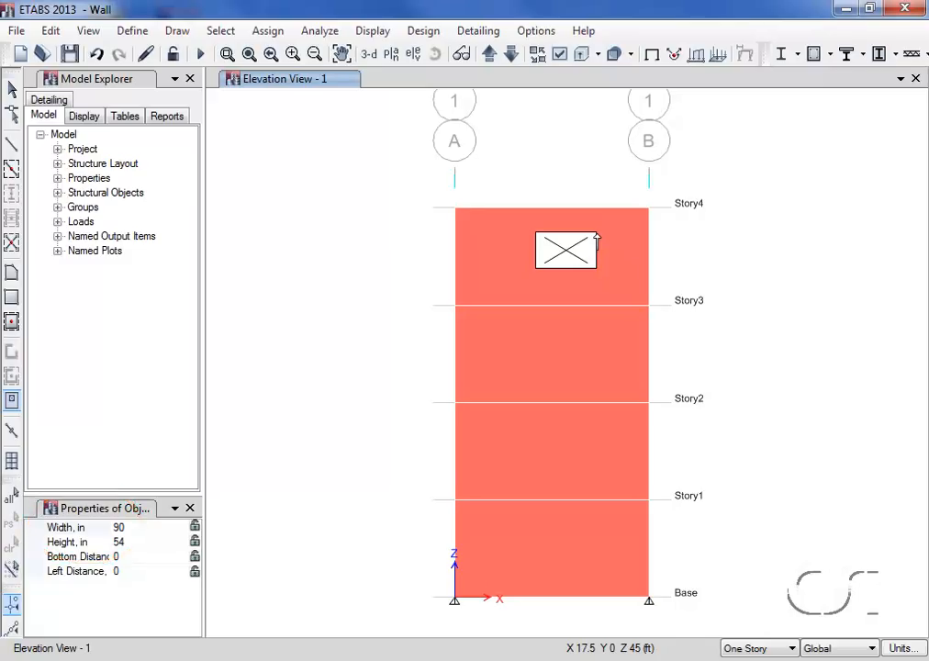
Lock the opening width and height, and place a same-size opening about 13 ft from grid A and 4 ft above Story2.
{"action": "left_click", "coordinate": [195, 528]}
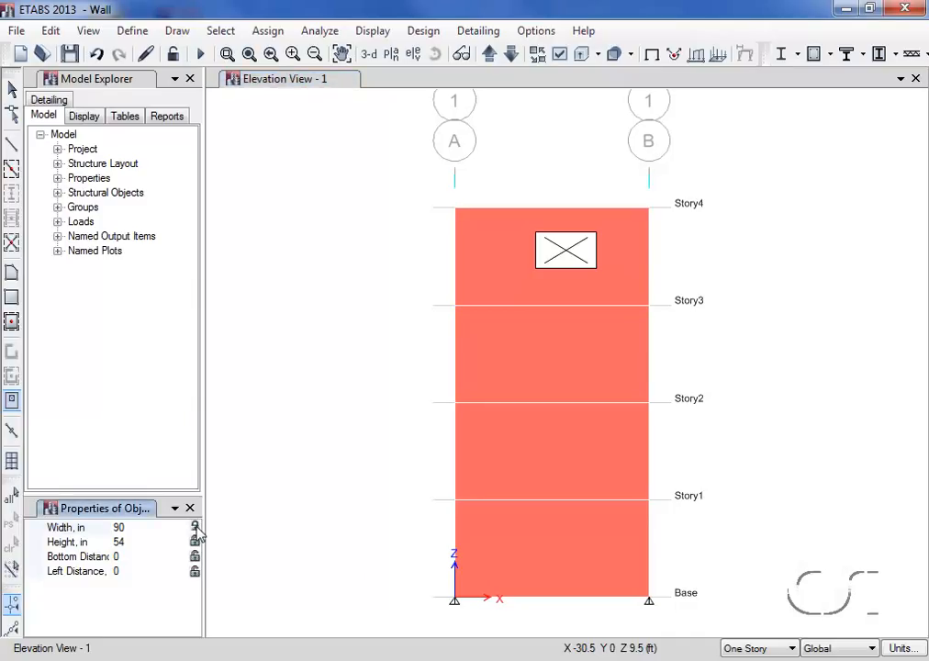
{"action": "left_click", "coordinate": [195, 542]}
{"action": "left_click", "coordinate": [502, 371]}
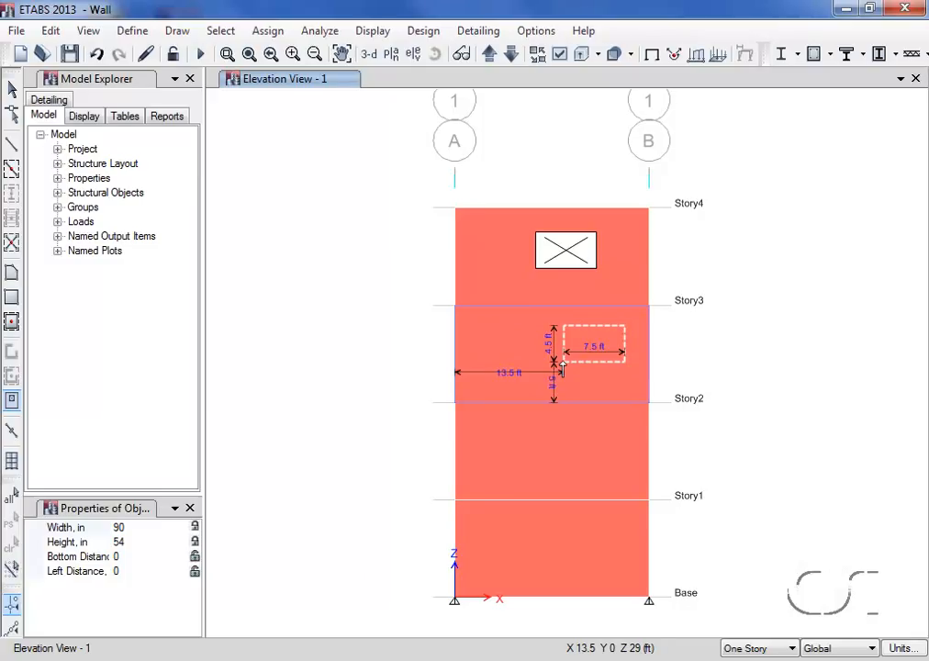
{"action": "left_click", "coordinate": [562, 365]}
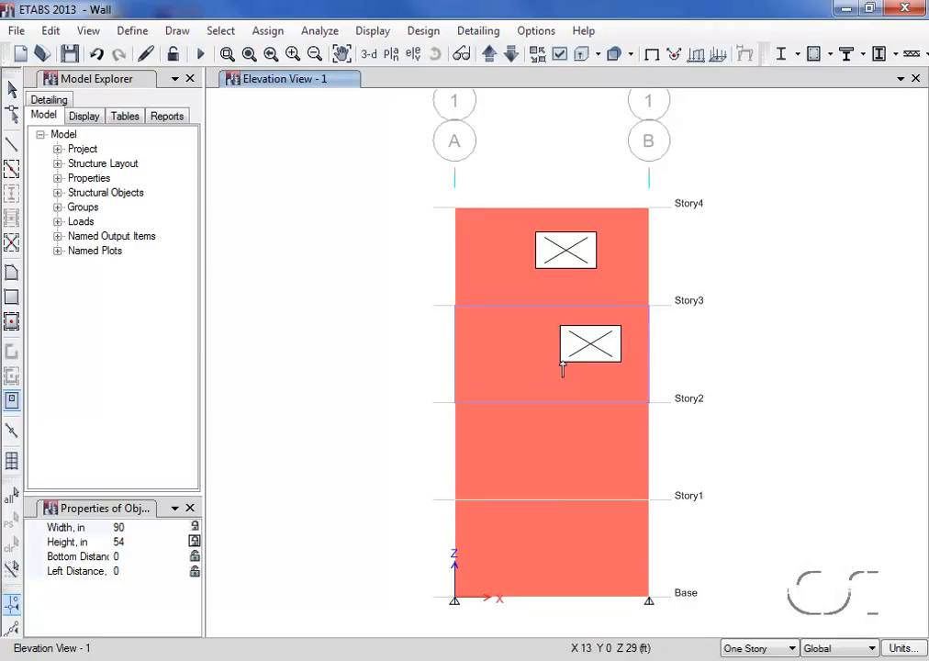
Set and lock the opening's bottom and left distances at 36 in, and place it in the wall panel between Story1 and Story2.
{"action": "left_click", "coordinate": [134, 555]}
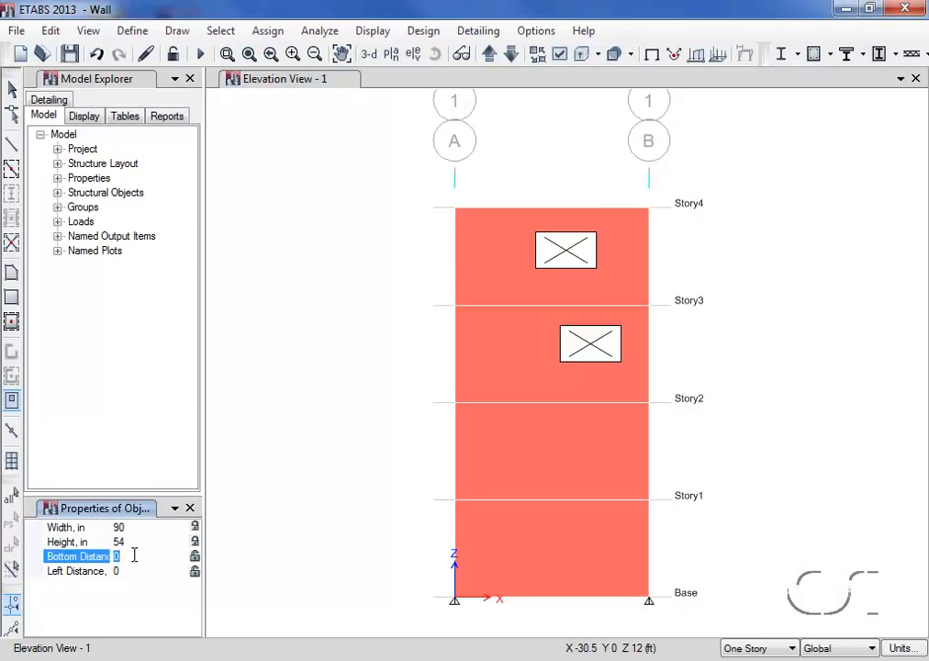
{"action": "type", "text": "36"}
{"action": "left_click", "coordinate": [134, 570]}
{"action": "type", "text": "3"}
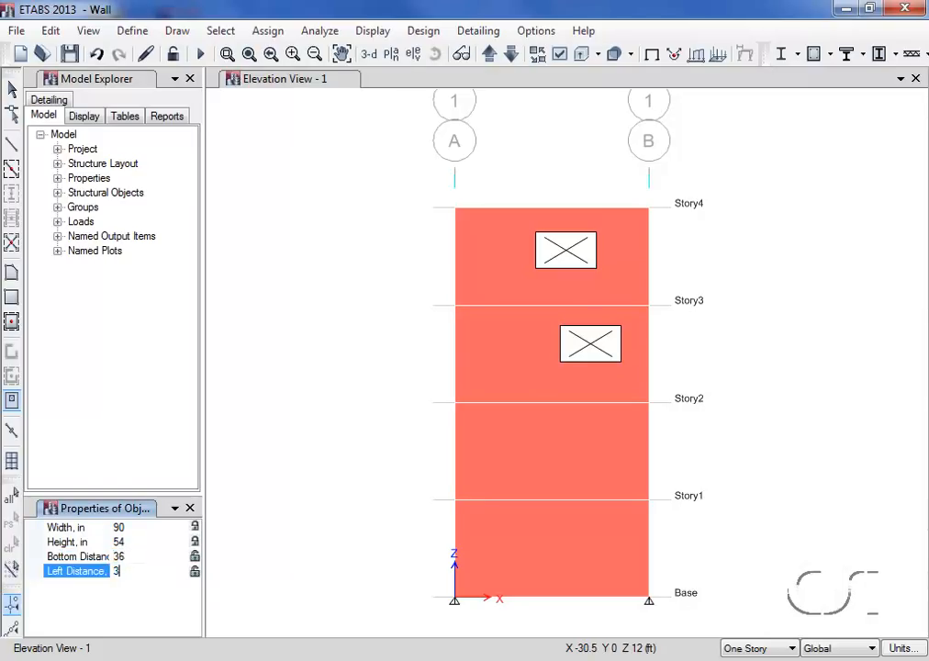
{"action": "type", "text": "6"}
{"action": "left_click", "coordinate": [193, 570]}
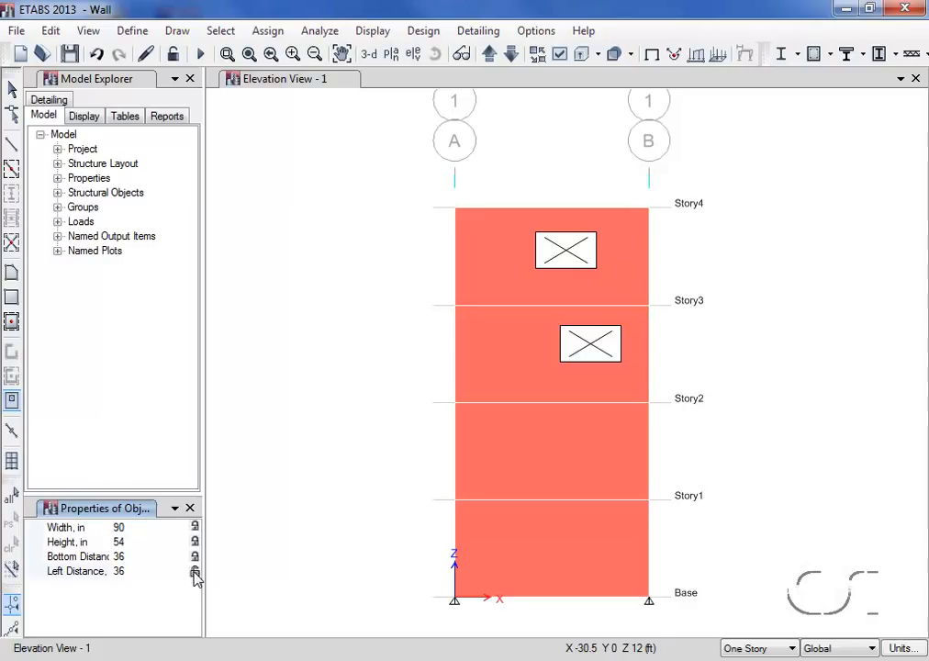
{"action": "left_click", "coordinate": [194, 571]}
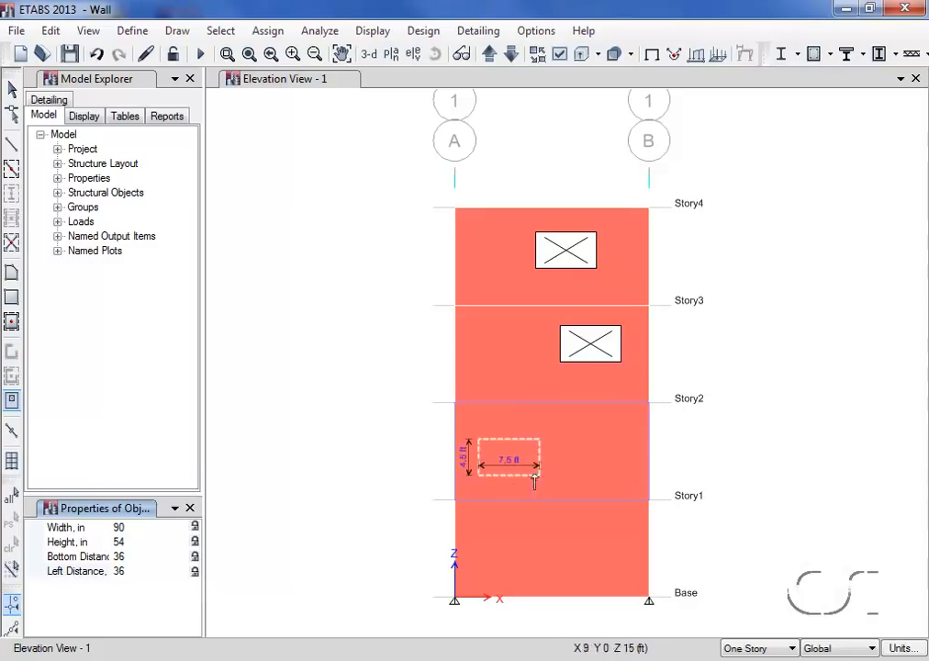
{"action": "left_click", "coordinate": [589, 436]}
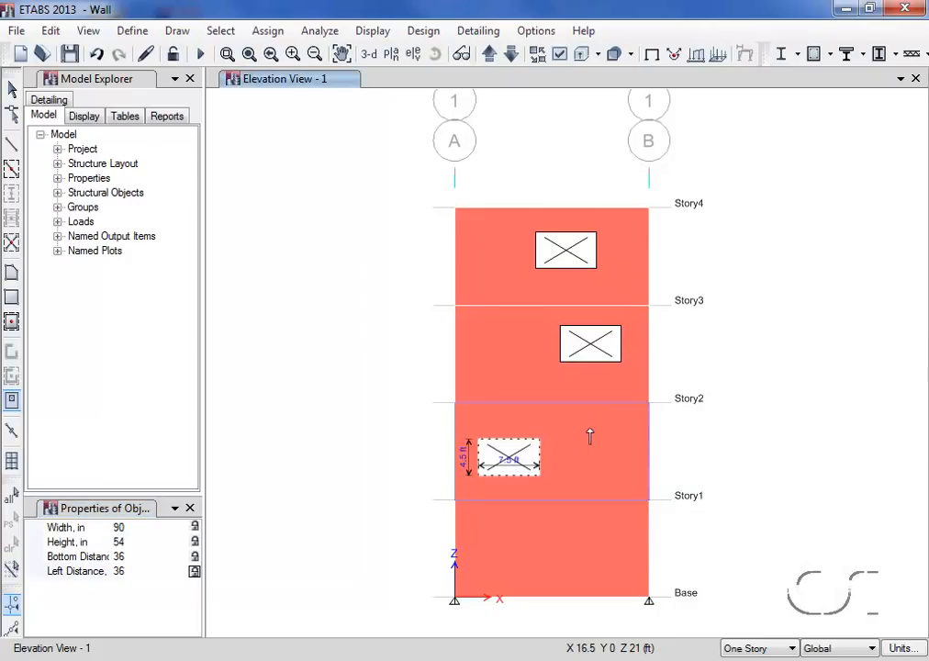
Unlock the opening width and height and draw an opening in the lowest wall panel with bottom and left distances locked at 36 in.
{"action": "left_click", "coordinate": [196, 539]}
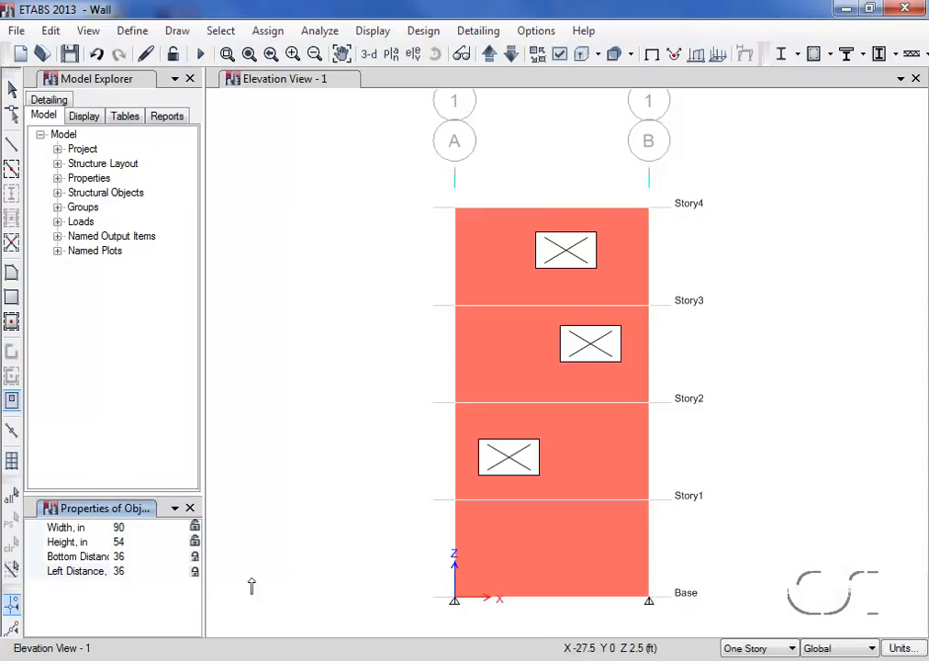
{"action": "left_click", "coordinate": [511, 562]}
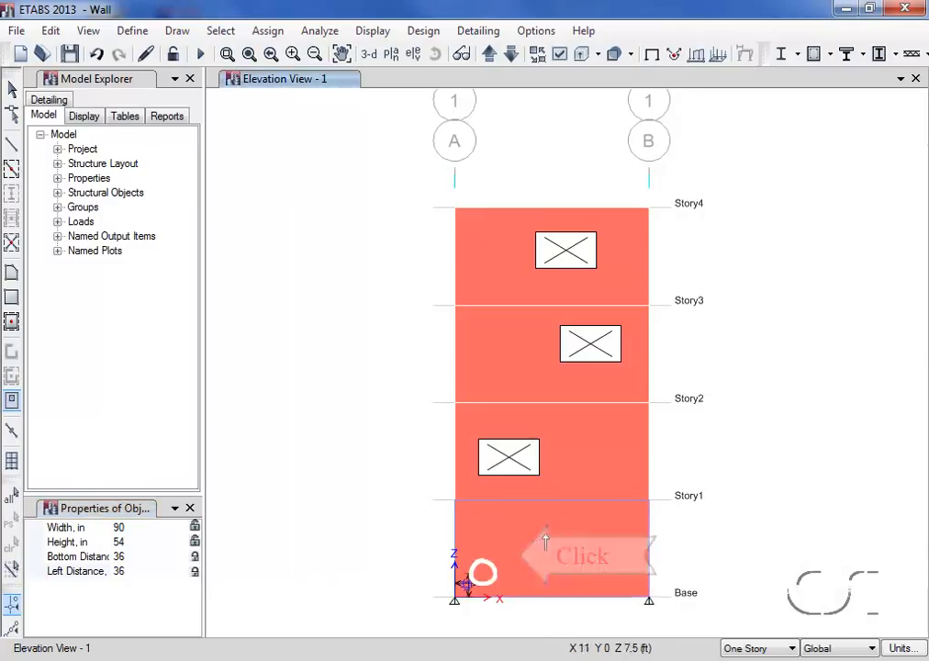
{"action": "left_click", "coordinate": [597, 535]}
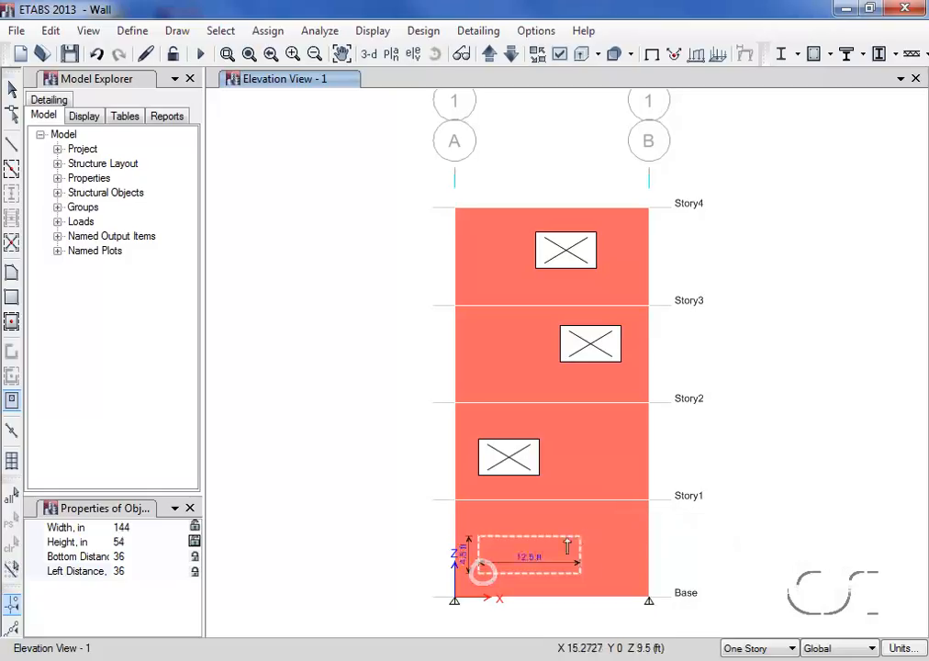
{"action": "left_click", "coordinate": [521, 528]}
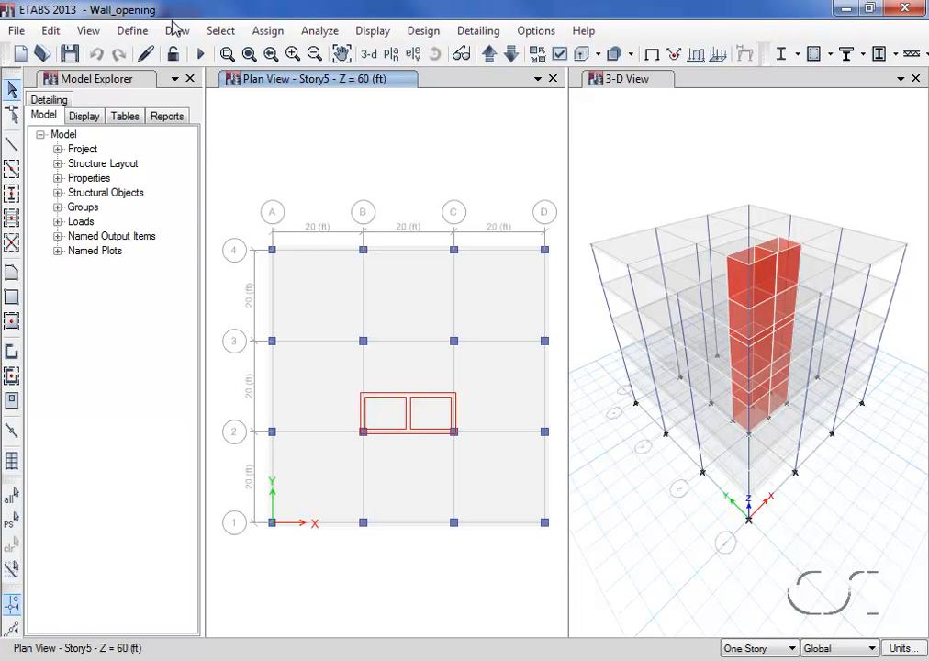
{"action": "left_click", "coordinate": [178, 30]}
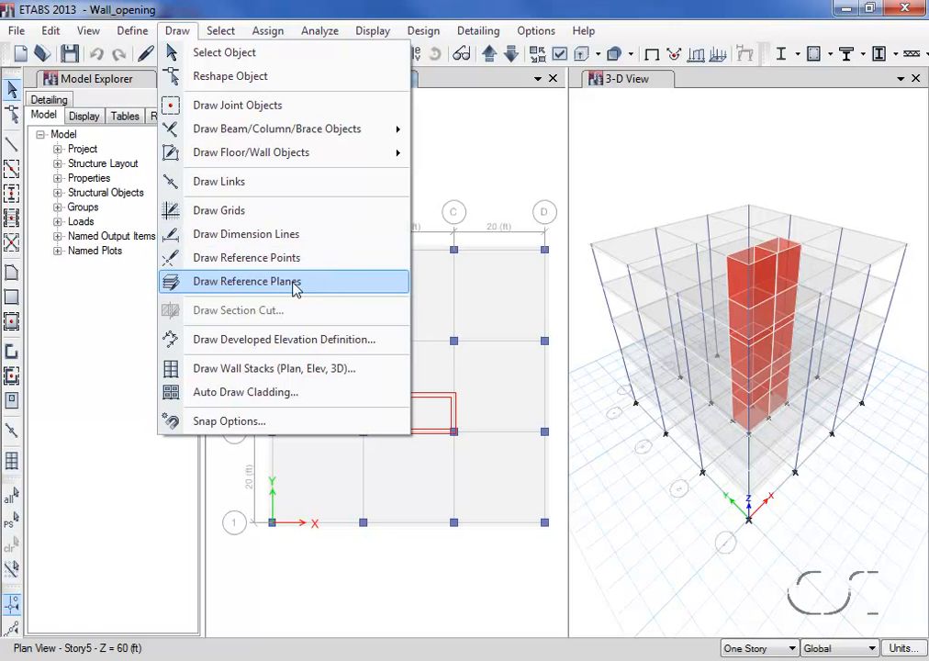
{"action": "left_click", "coordinate": [451, 114]}
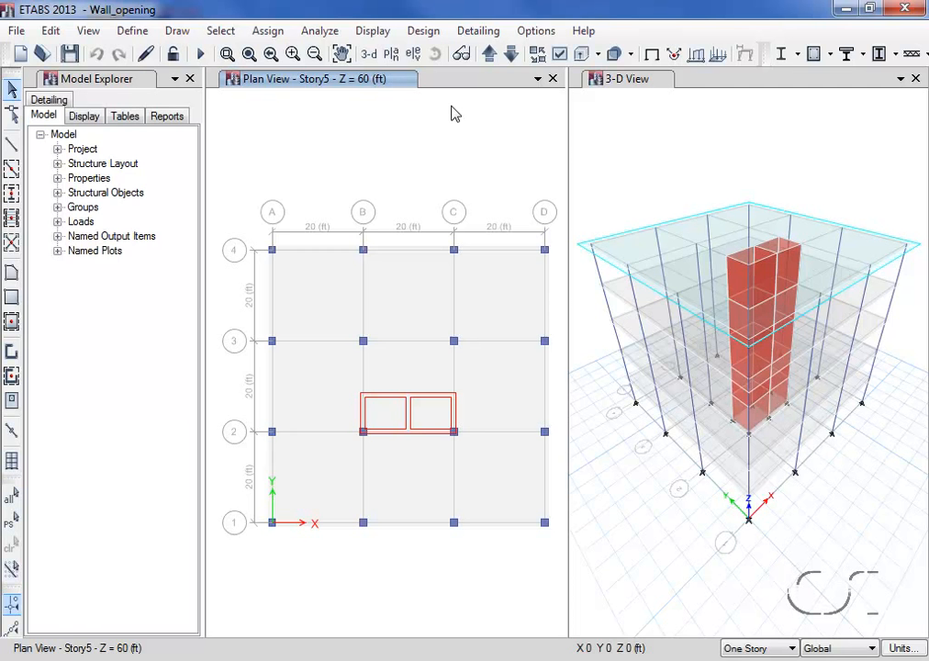
Select all walls of the Wall_opening model by object type and show only the selected objects in the 3-D view.
{"action": "left_click", "coordinate": [598, 114]}
{"action": "left_click", "coordinate": [643, 108]}
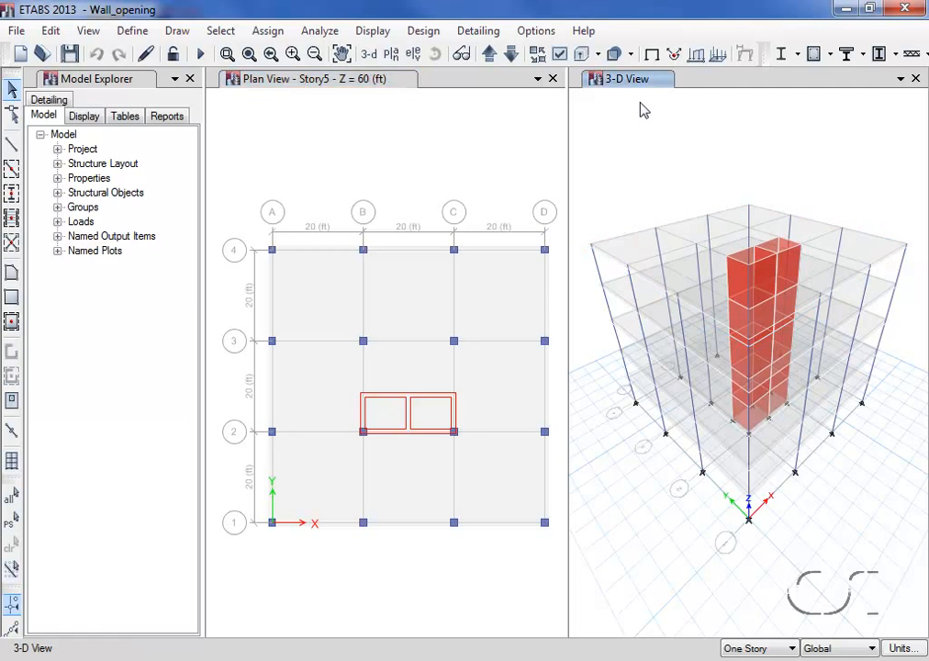
{"action": "left_click", "coordinate": [221, 30]}
{"action": "mouse_move", "coordinate": [248, 55]}
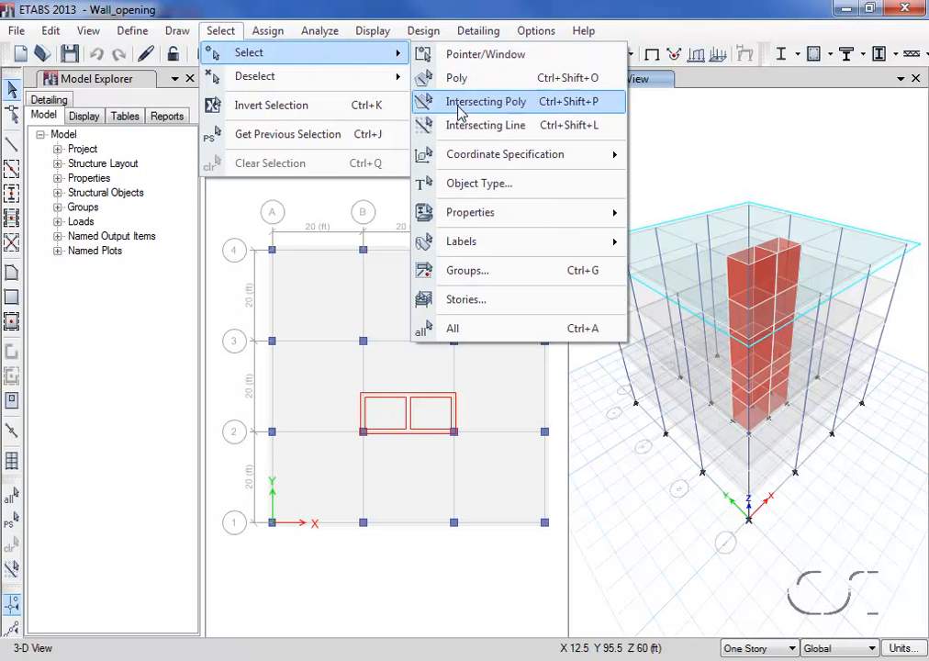
{"action": "left_click", "coordinate": [507, 184]}
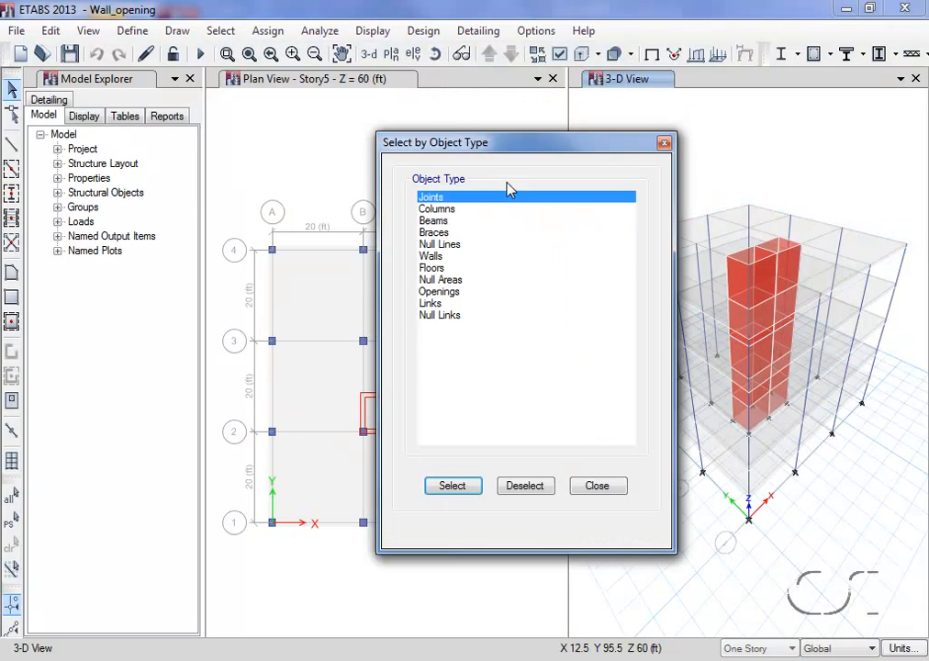
{"action": "left_click", "coordinate": [431, 256]}
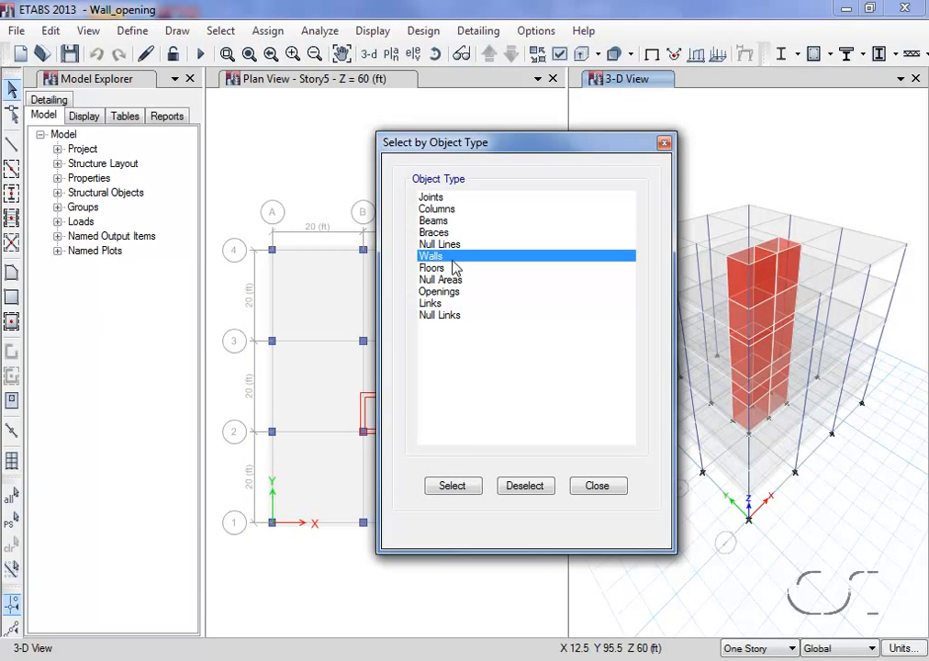
{"action": "left_click", "coordinate": [459, 486]}
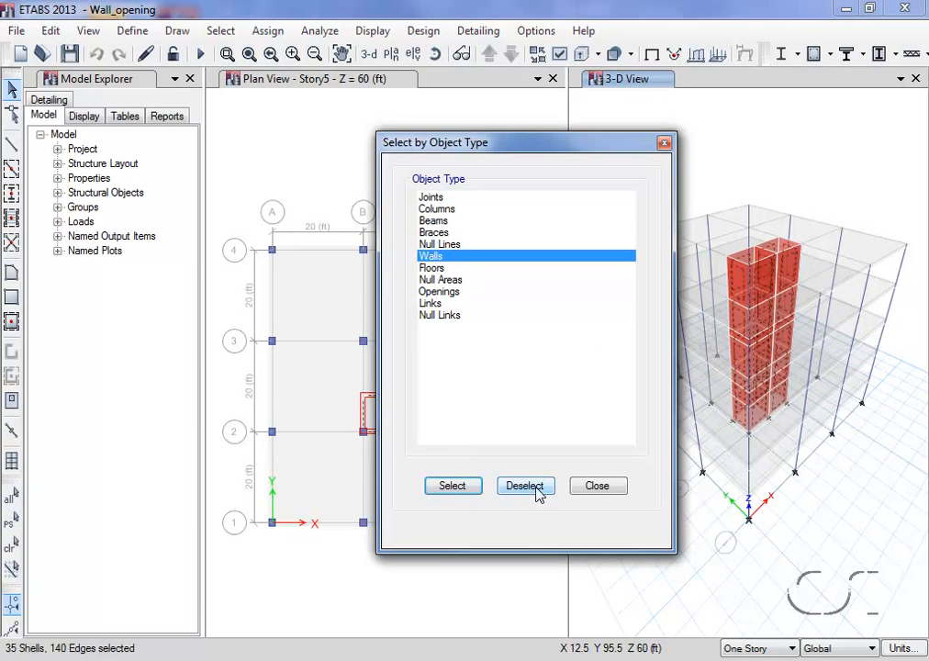
{"action": "left_click", "coordinate": [597, 487]}
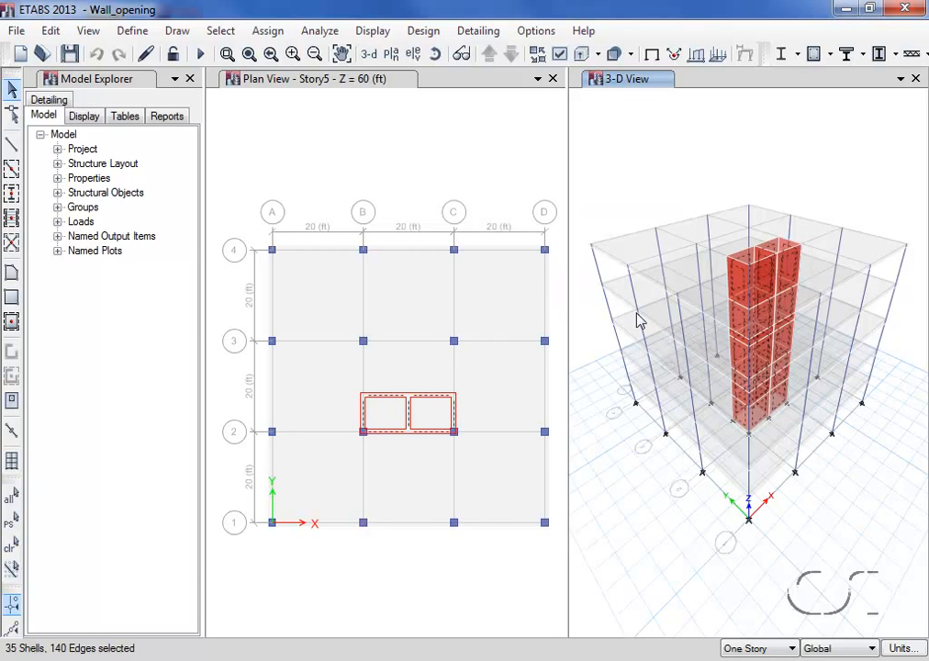
{"action": "right_click", "coordinate": [666, 159]}
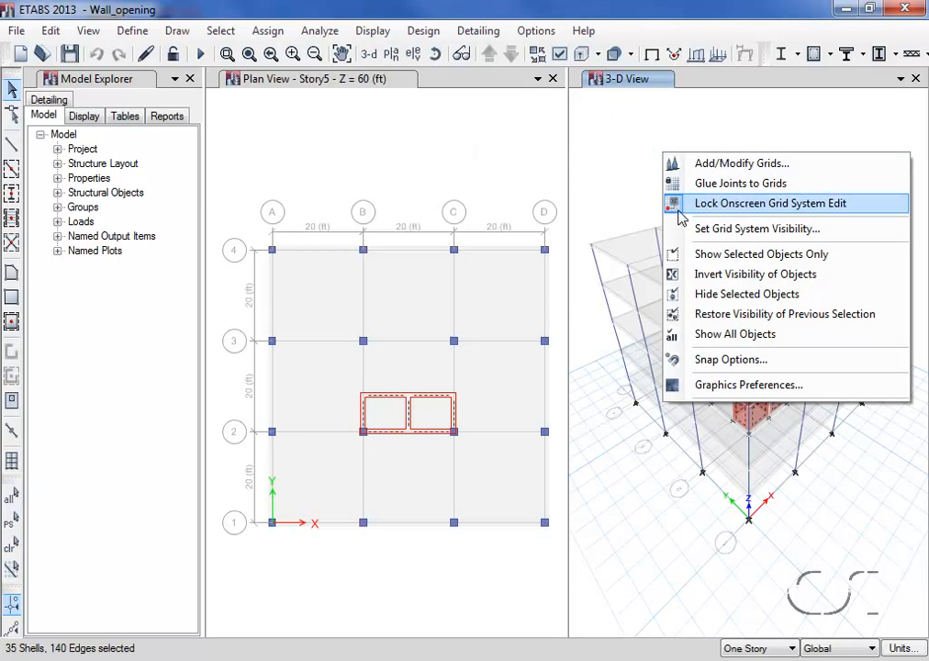
{"action": "left_click", "coordinate": [736, 255]}
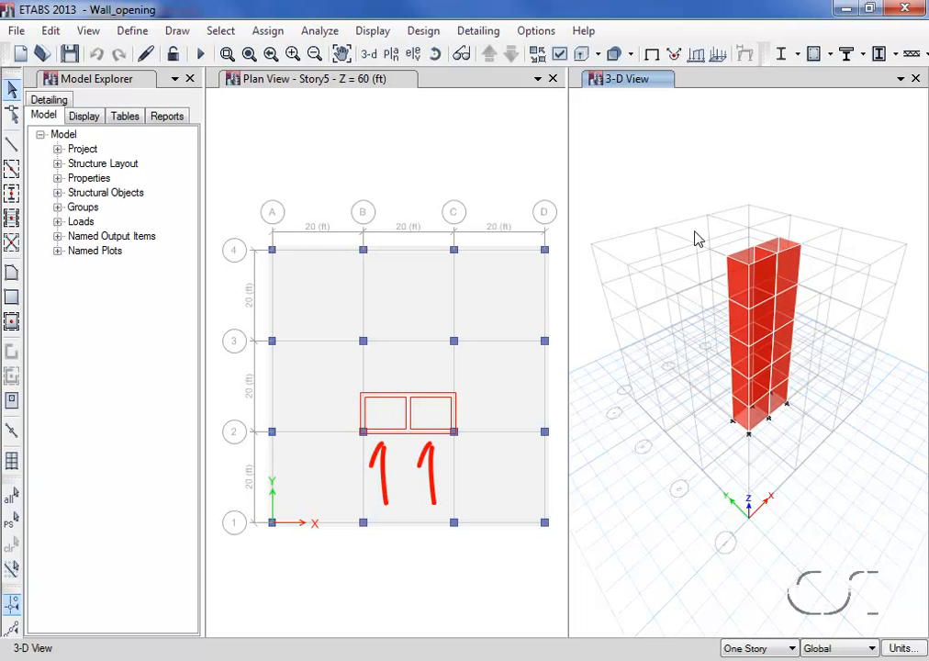
Set the plan fine grid spacing to 48 in and enable snapping to the fine grid in the plan view's snap options.
{"action": "left_click", "coordinate": [376, 146]}
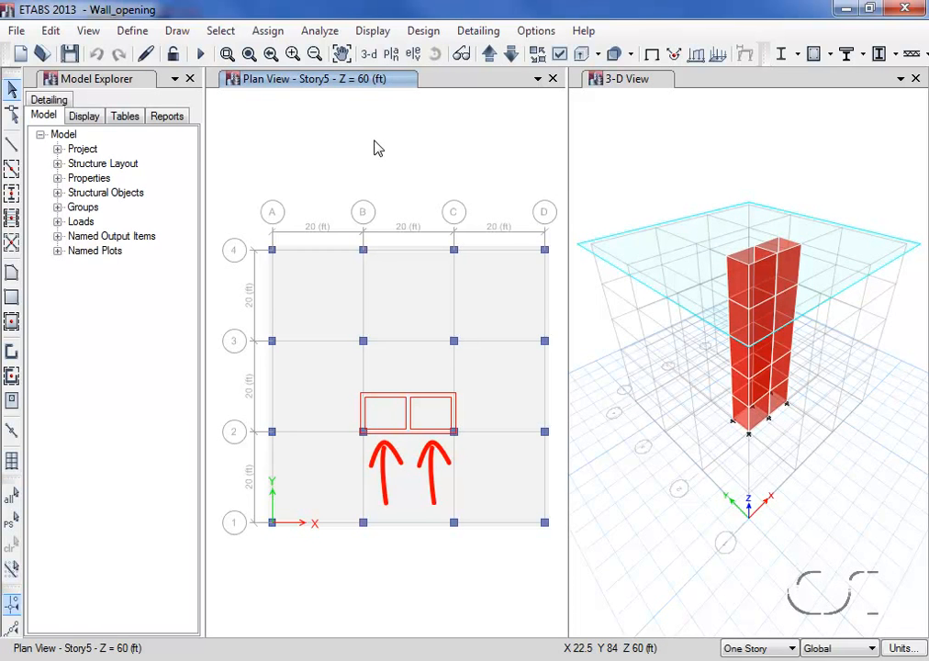
{"action": "right_click", "coordinate": [377, 147]}
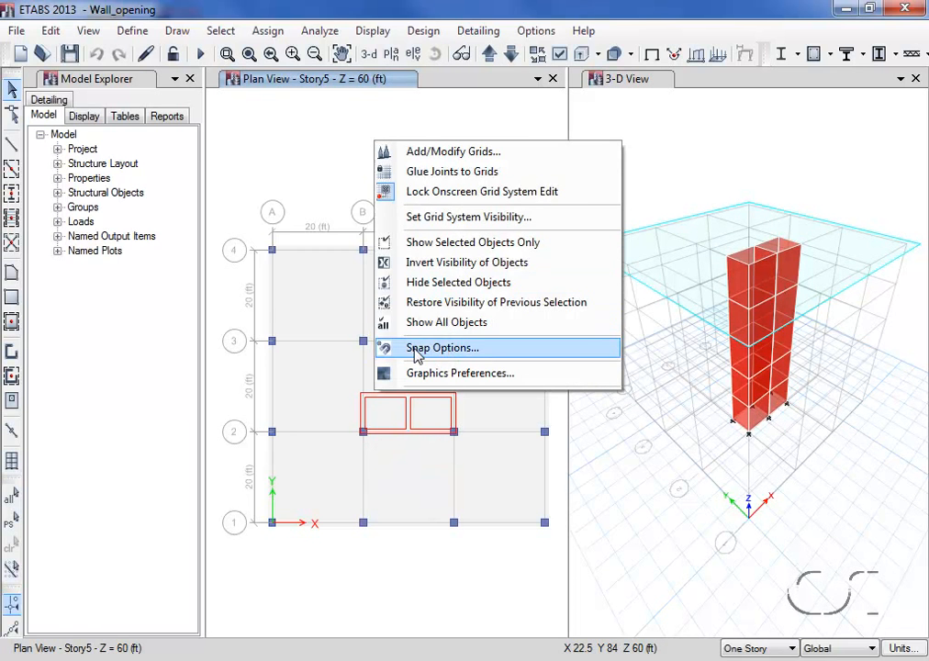
{"action": "left_click", "coordinate": [493, 355]}
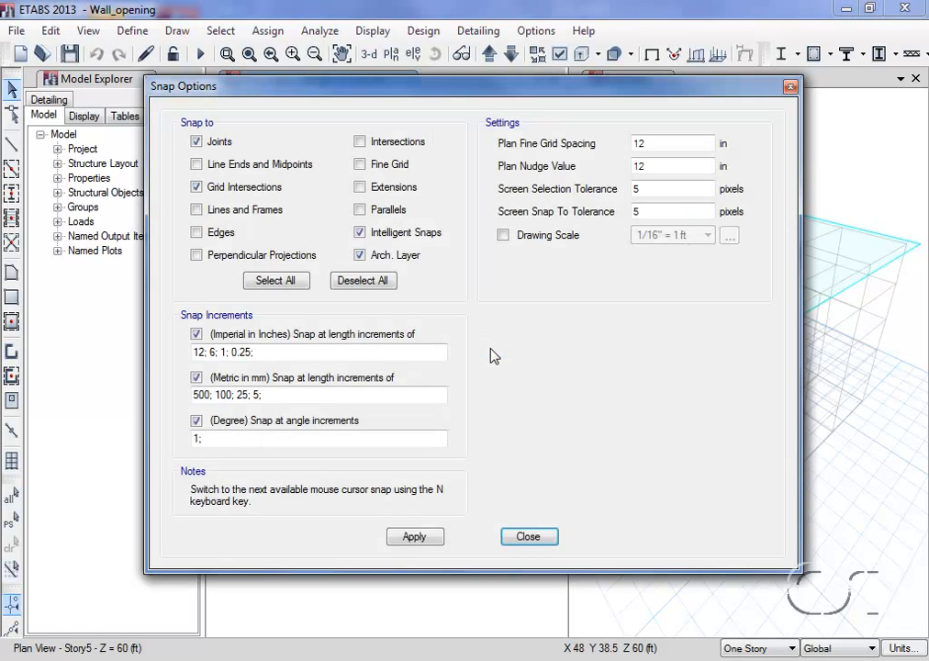
{"action": "double_click", "coordinate": [645, 144]}
{"action": "type", "text": "48"}
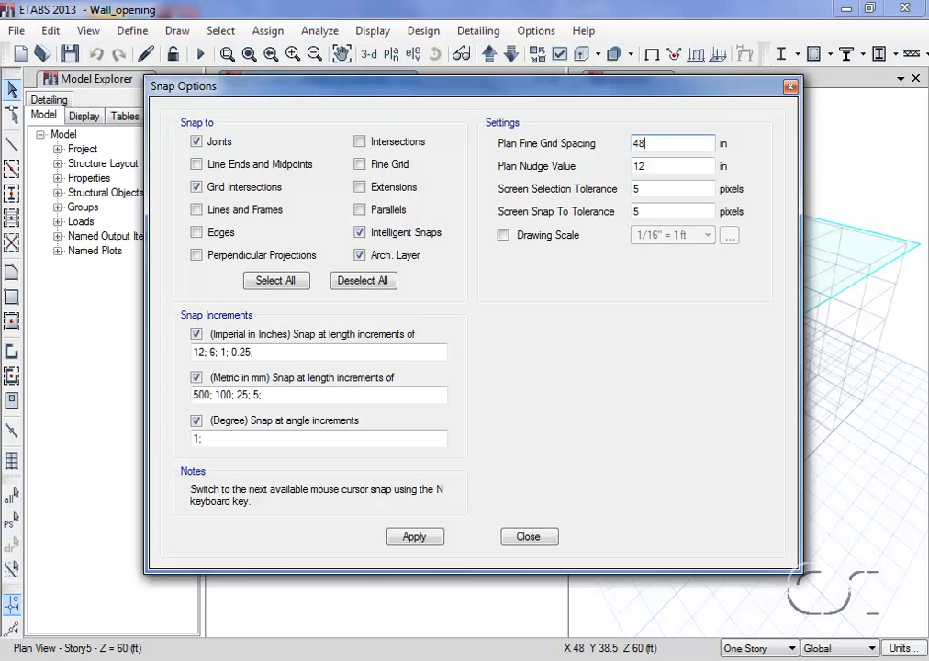
{"action": "left_click", "coordinate": [359, 166]}
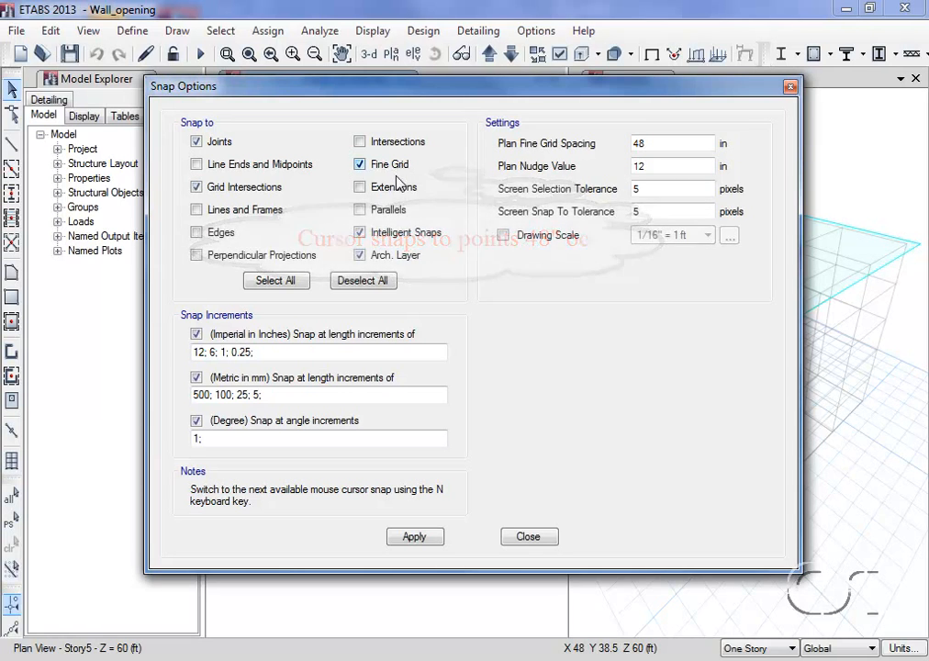
{"action": "left_click", "coordinate": [416, 537]}
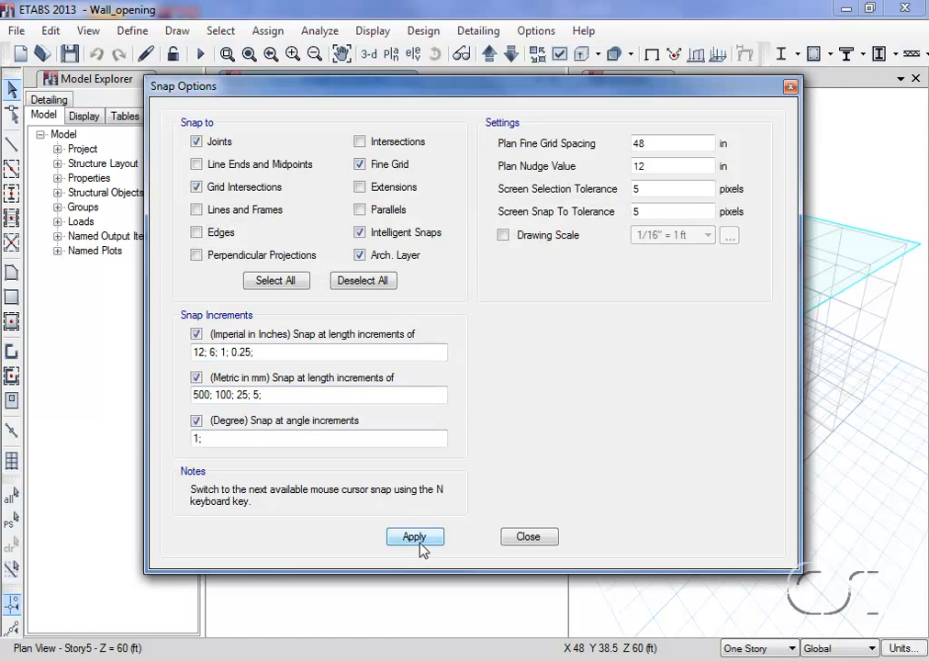
{"action": "left_click", "coordinate": [529, 538]}
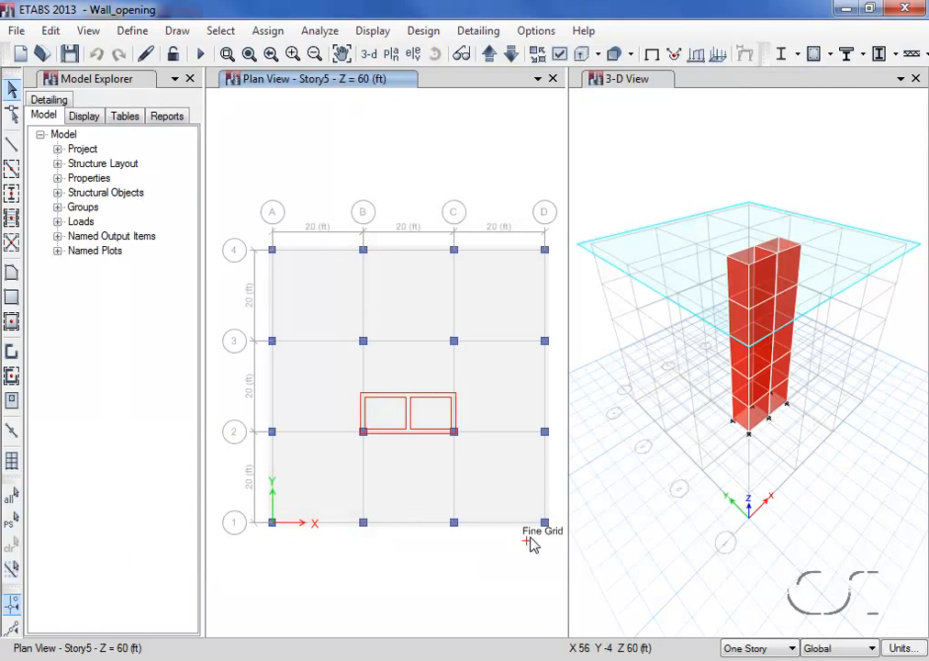
Draw four reference points 4 ft apart on the grid 2 wall, between grids B and C, at X 24, 28, 32 and 36 ft.
{"action": "left_click", "coordinate": [176, 31]}
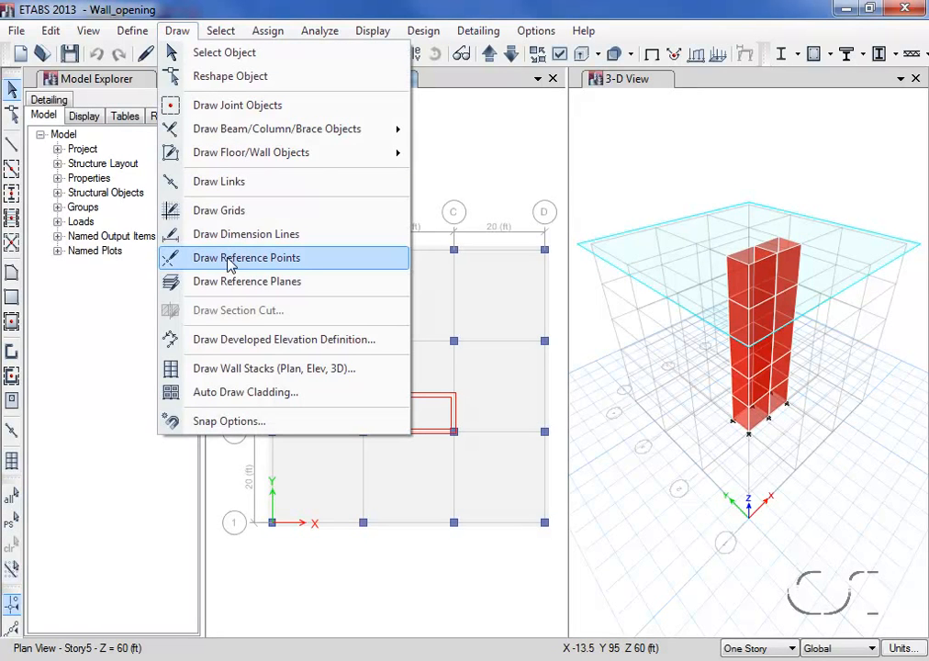
{"action": "left_click", "coordinate": [318, 260]}
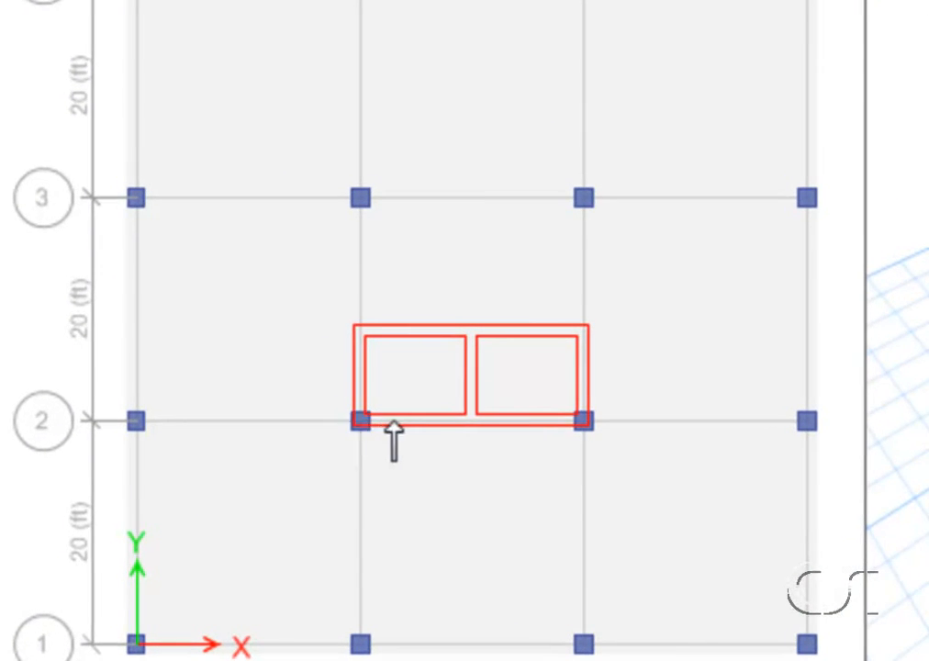
{"action": "left_click", "coordinate": [405, 422]}
{"action": "left_click", "coordinate": [448, 422]}
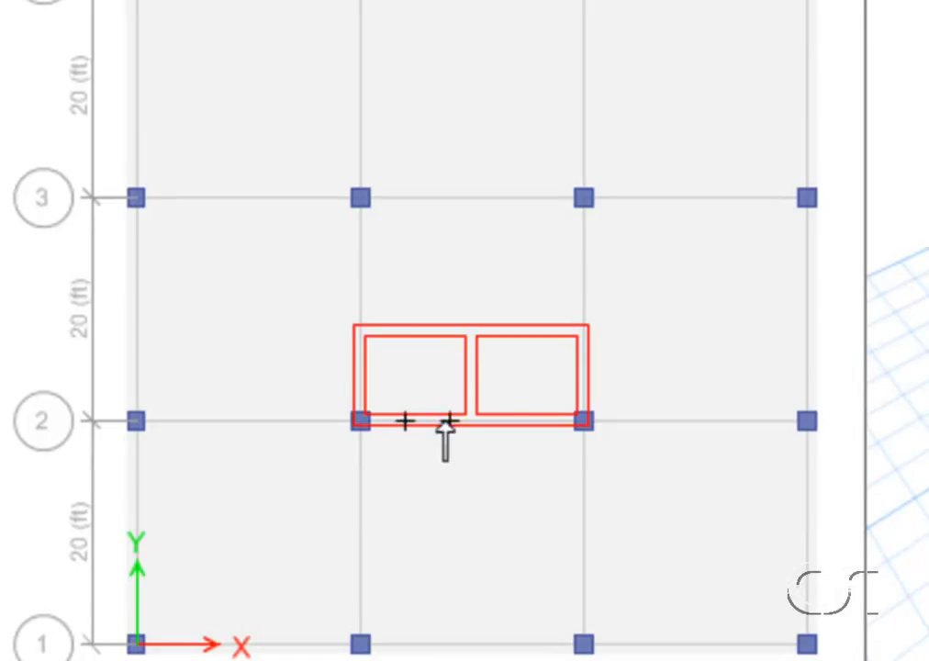
{"action": "left_click", "coordinate": [494, 422]}
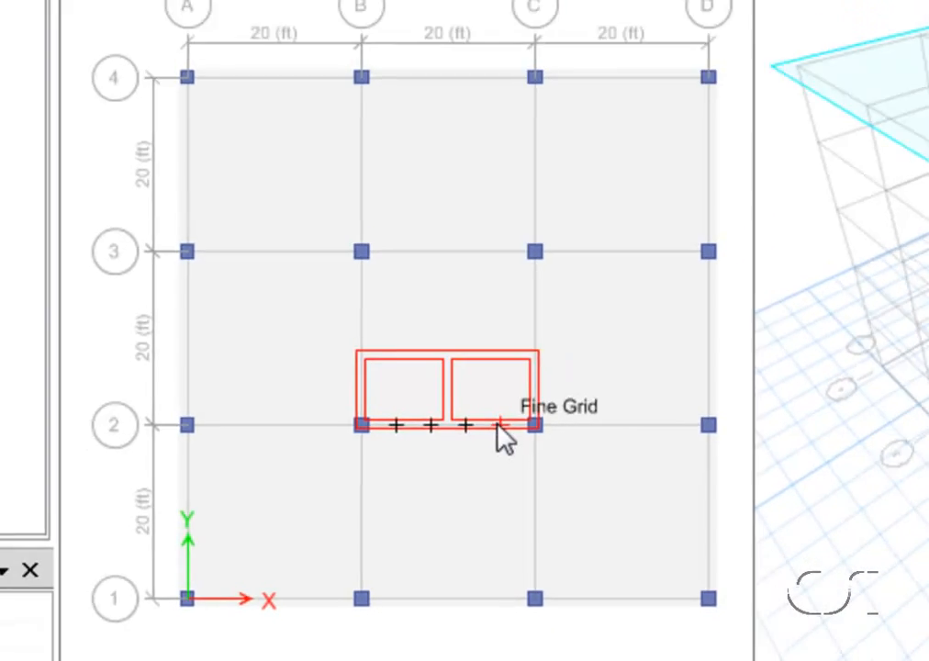
{"action": "left_click", "coordinate": [498, 425]}
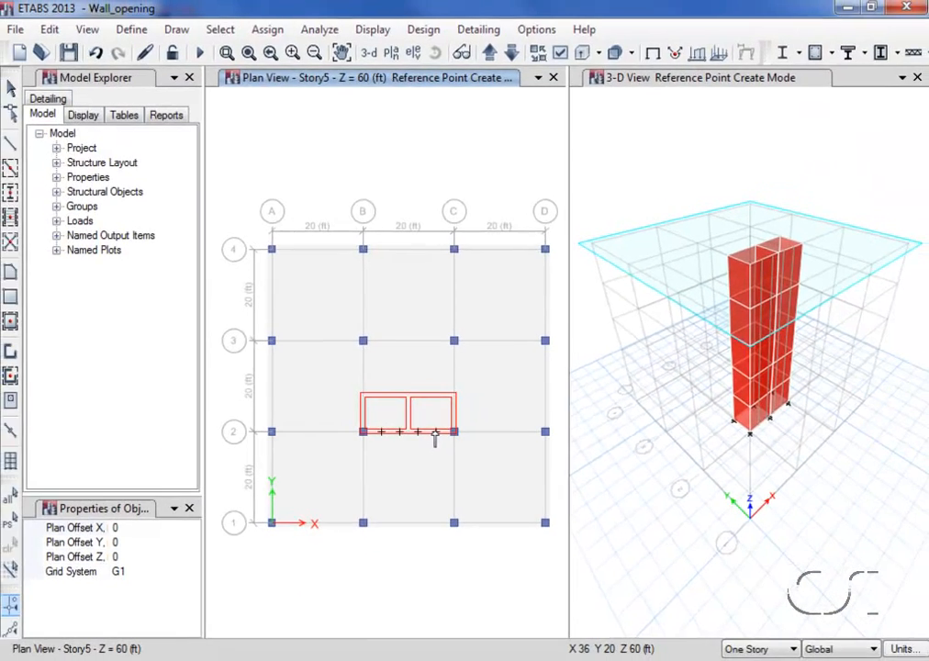
{"action": "left_click", "coordinate": [12, 90]}
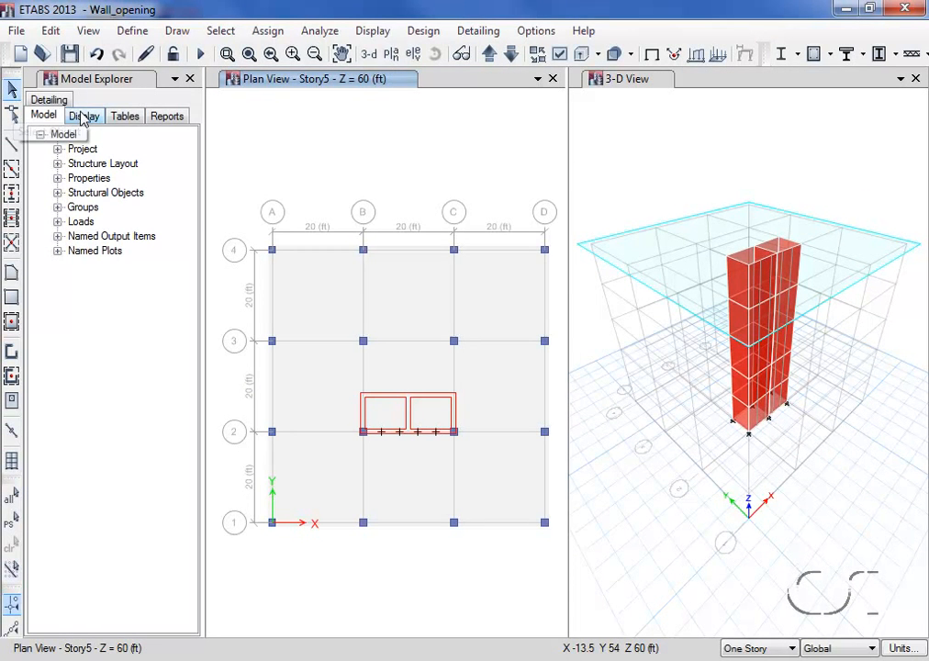
Switch the Story5 plan view to the elevation view along grid line 2.
{"action": "left_click", "coordinate": [412, 55]}
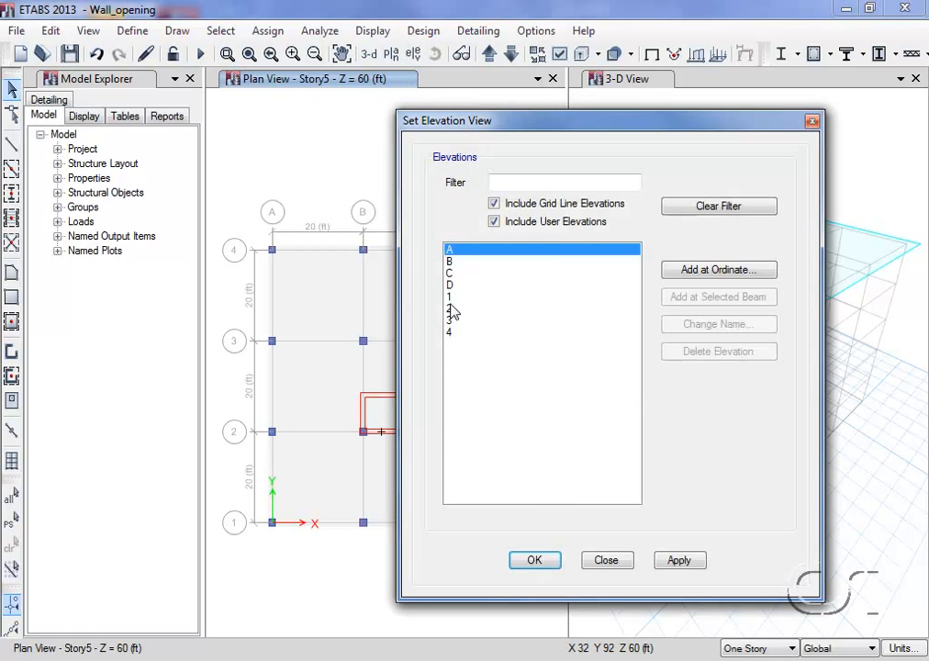
{"action": "left_click", "coordinate": [451, 308]}
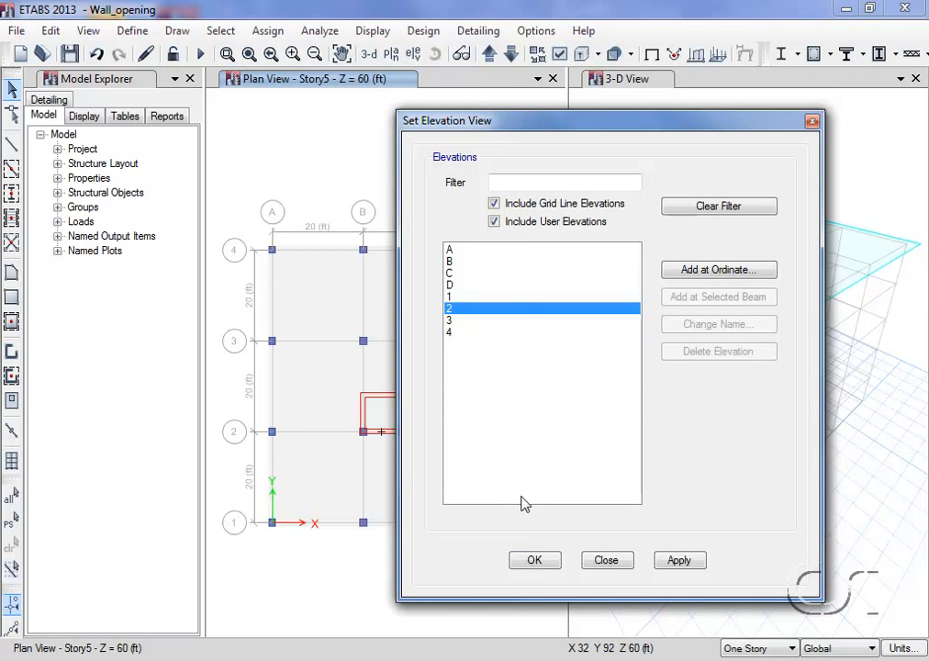
{"action": "left_click", "coordinate": [534, 562]}
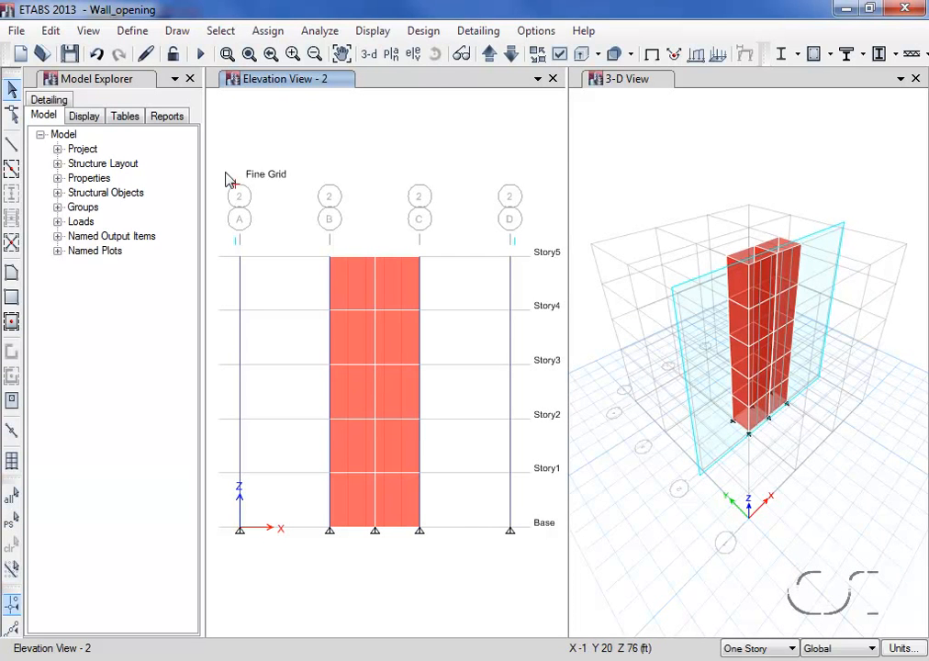
Draw reference planes with a 96 in vertical offset above Base, Story1, Story2, Story3 and Story4.
{"action": "left_click", "coordinate": [174, 31]}
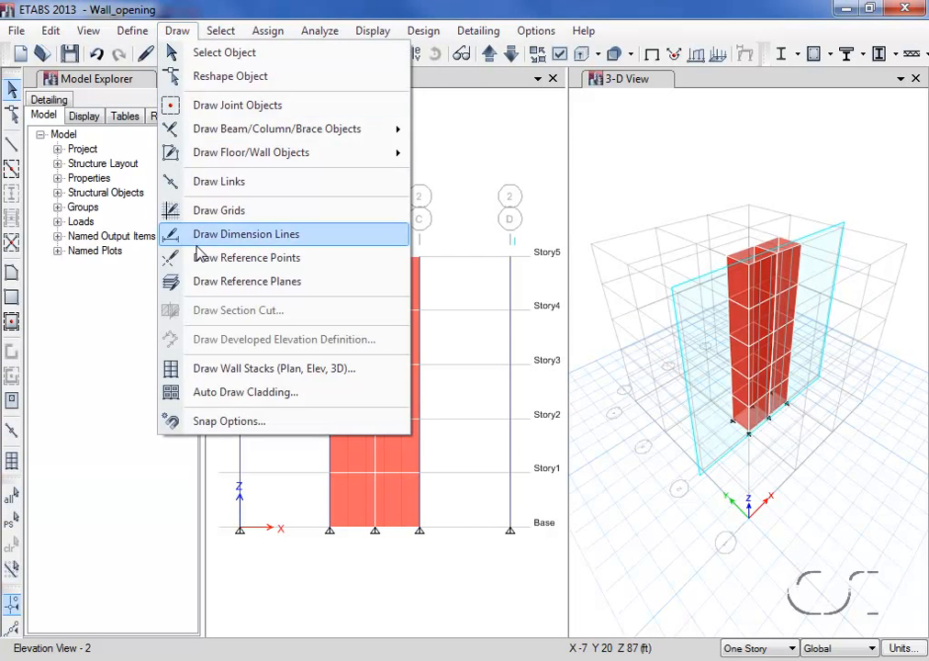
{"action": "left_click", "coordinate": [303, 283]}
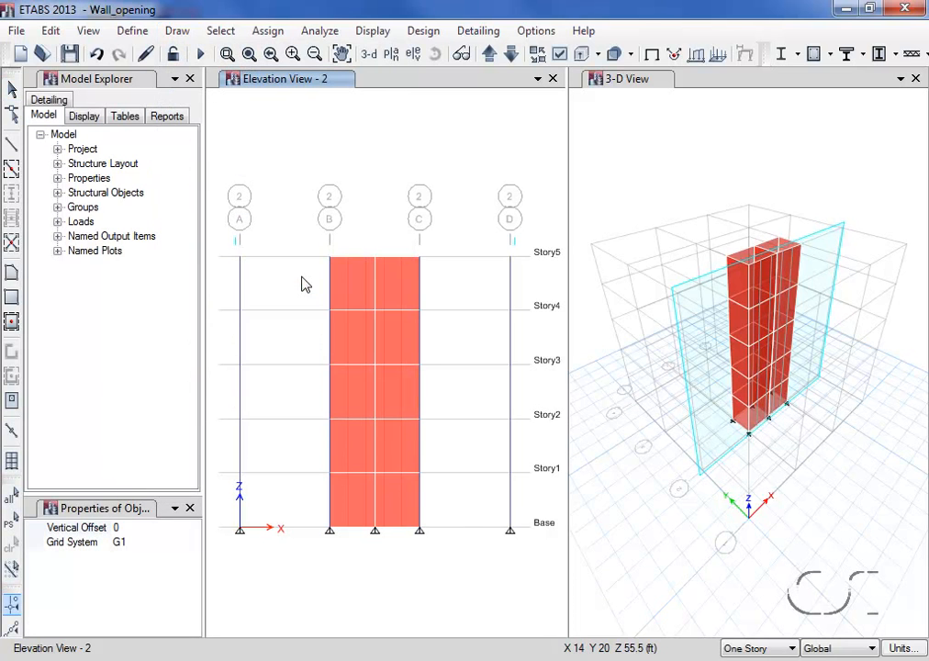
{"action": "left_click", "coordinate": [135, 527]}
{"action": "double_click", "coordinate": [117, 526]}
{"action": "type", "text": "96"}
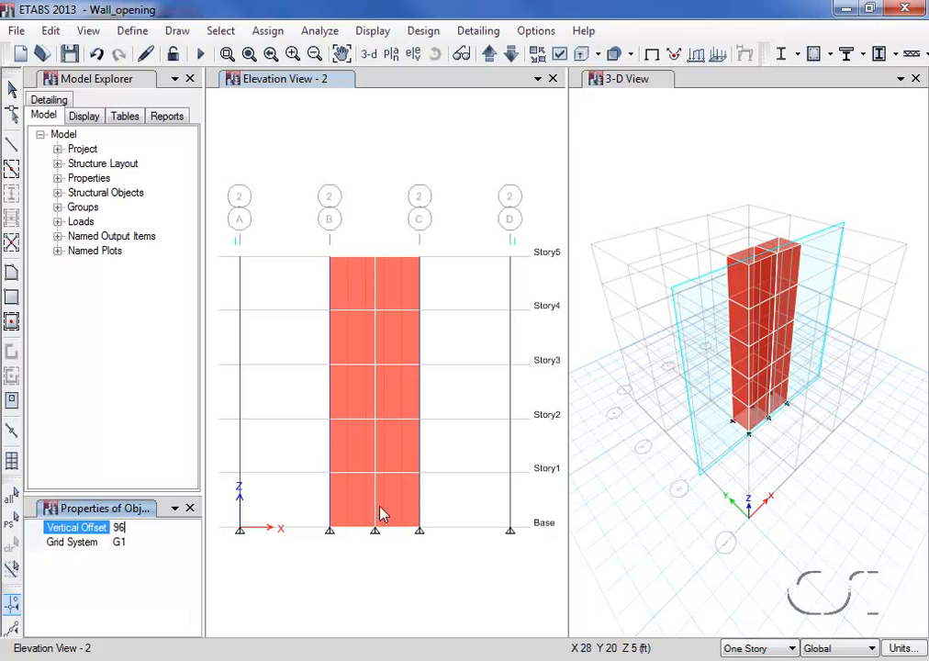
{"action": "left_click", "coordinate": [510, 531]}
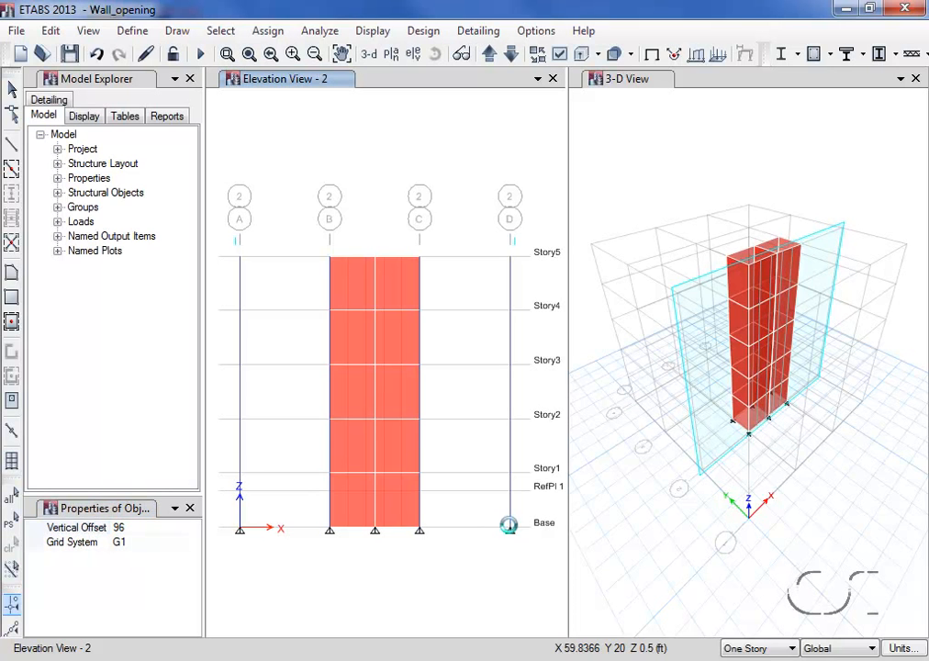
{"action": "left_click", "coordinate": [511, 470]}
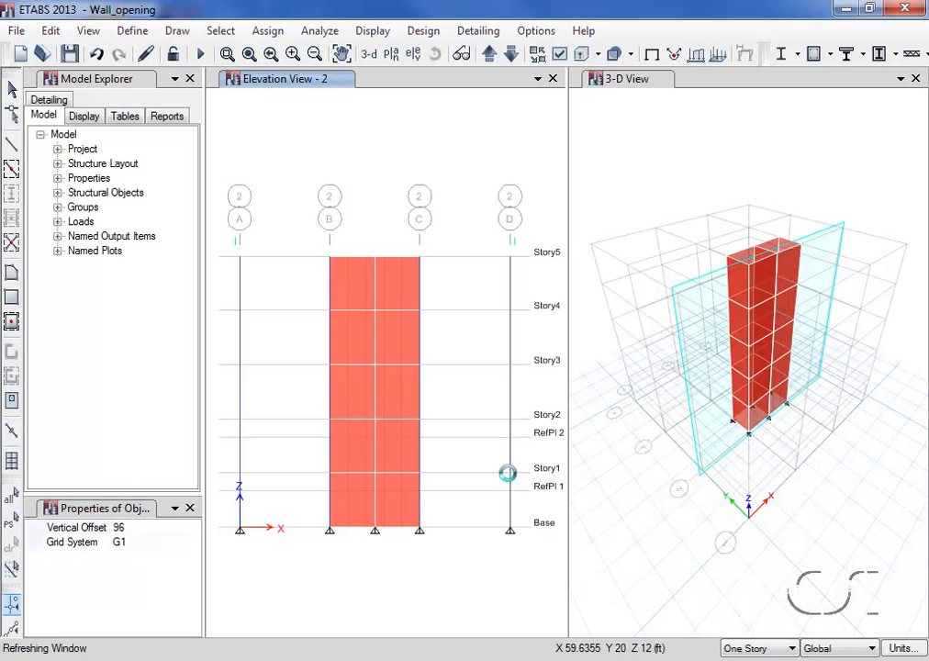
{"action": "left_click", "coordinate": [510, 416]}
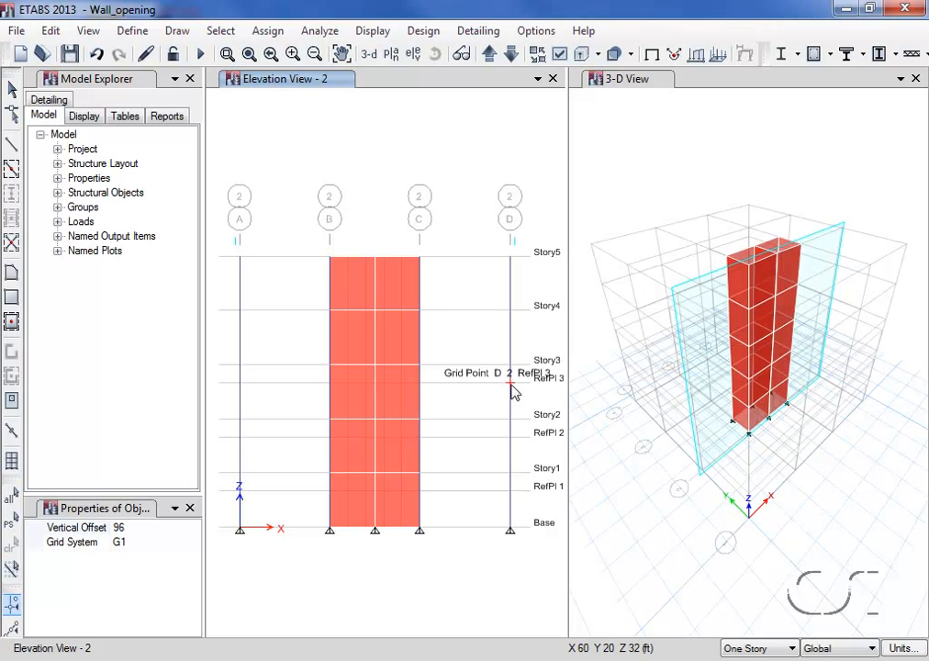
{"action": "left_click", "coordinate": [510, 365]}
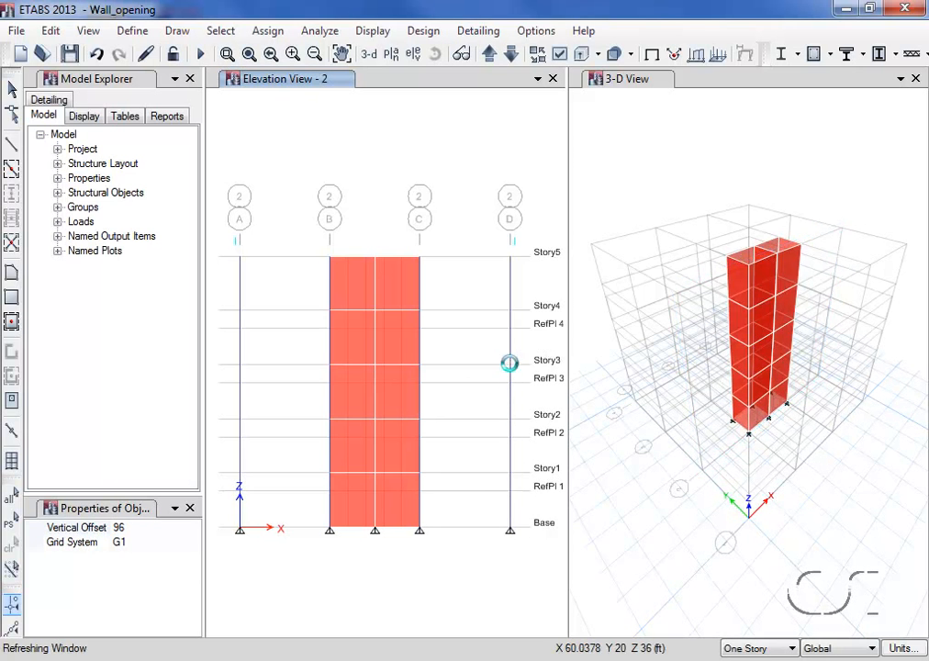
{"action": "left_click", "coordinate": [510, 312]}
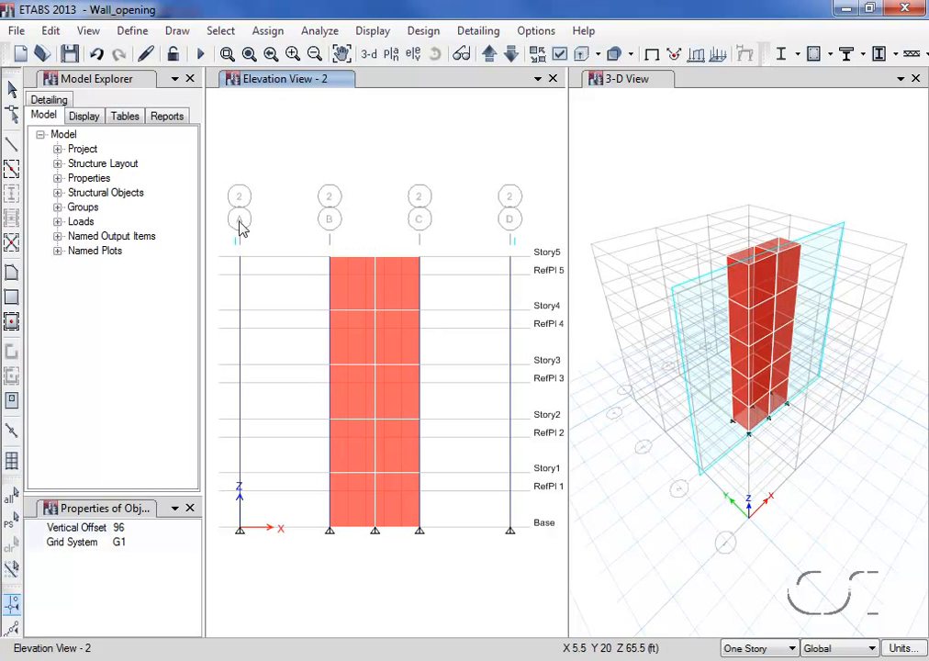
{"action": "left_click", "coordinate": [13, 91]}
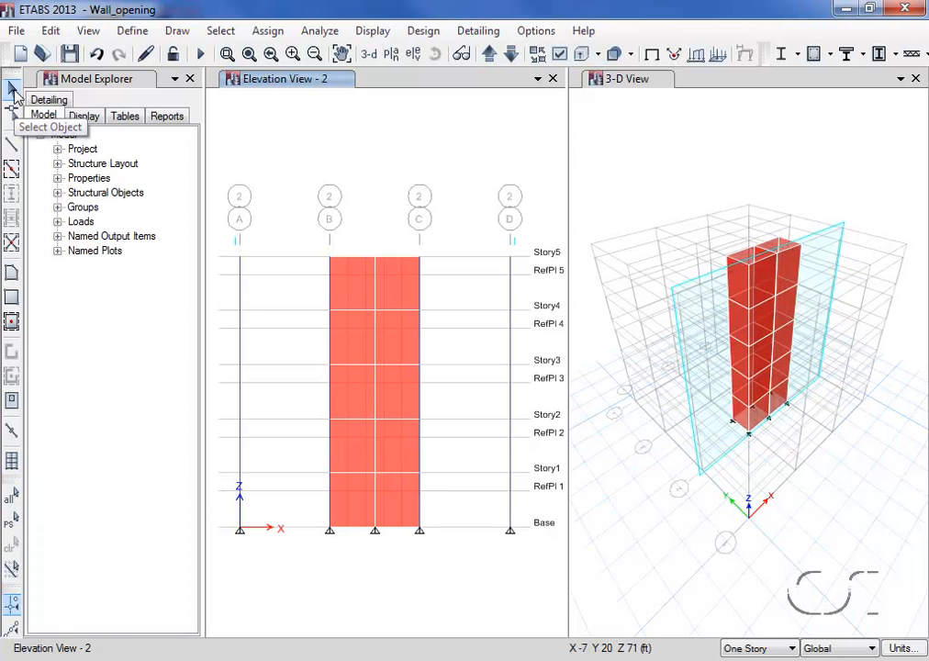
Review the reference point and reference plane locations stored in grid system G1, leaving the data unmodified.
{"action": "left_click", "coordinate": [51, 30]}
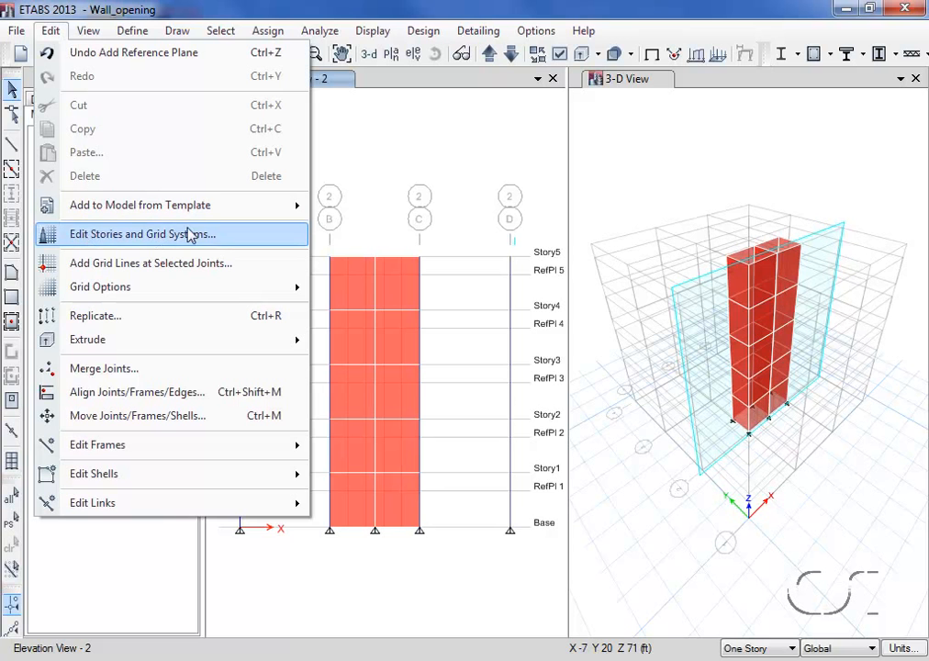
{"action": "left_click", "coordinate": [223, 238]}
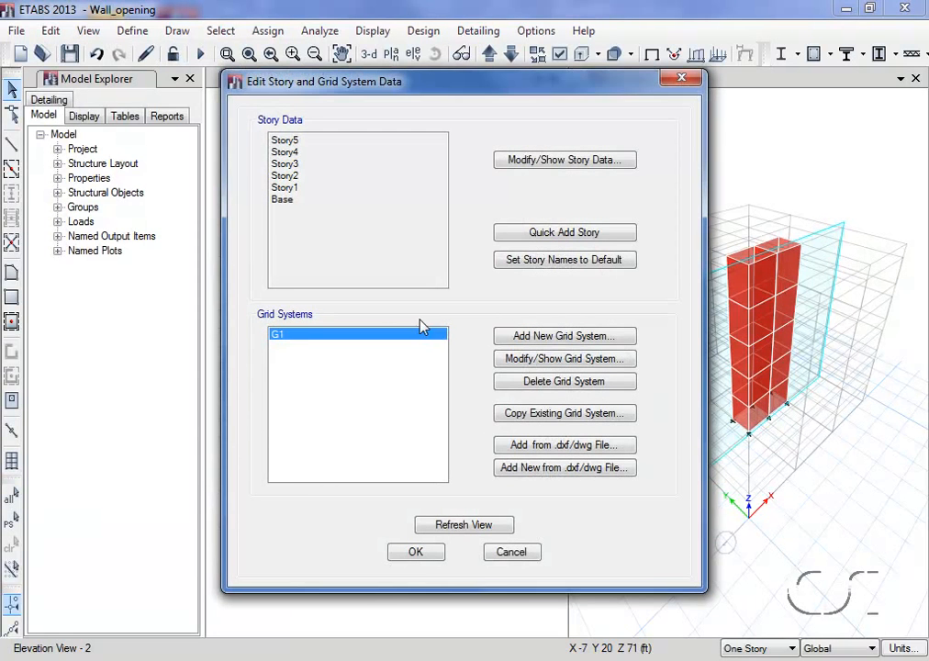
{"action": "left_click", "coordinate": [545, 360]}
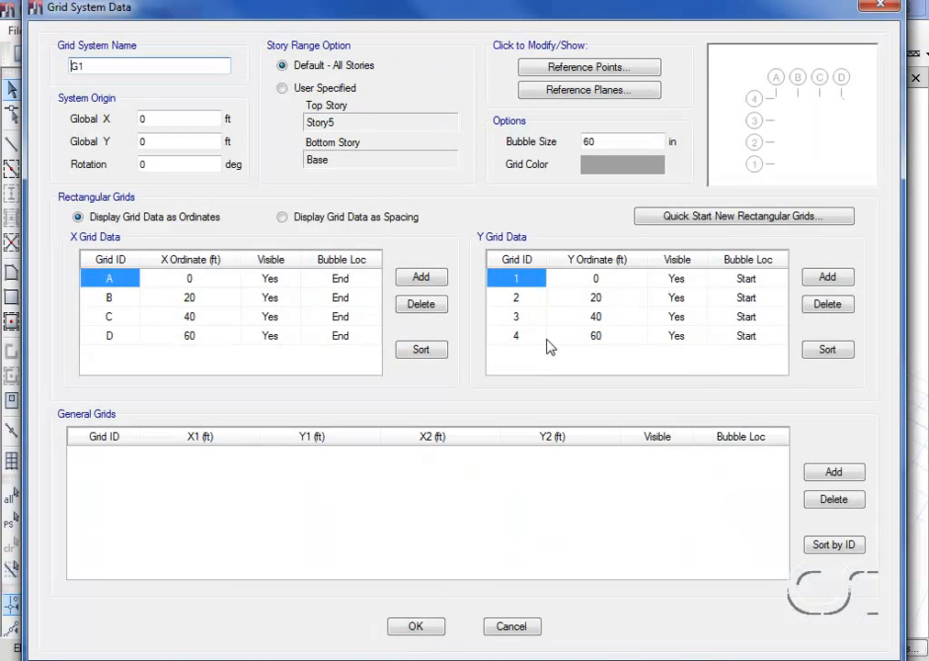
{"action": "left_click", "coordinate": [601, 73]}
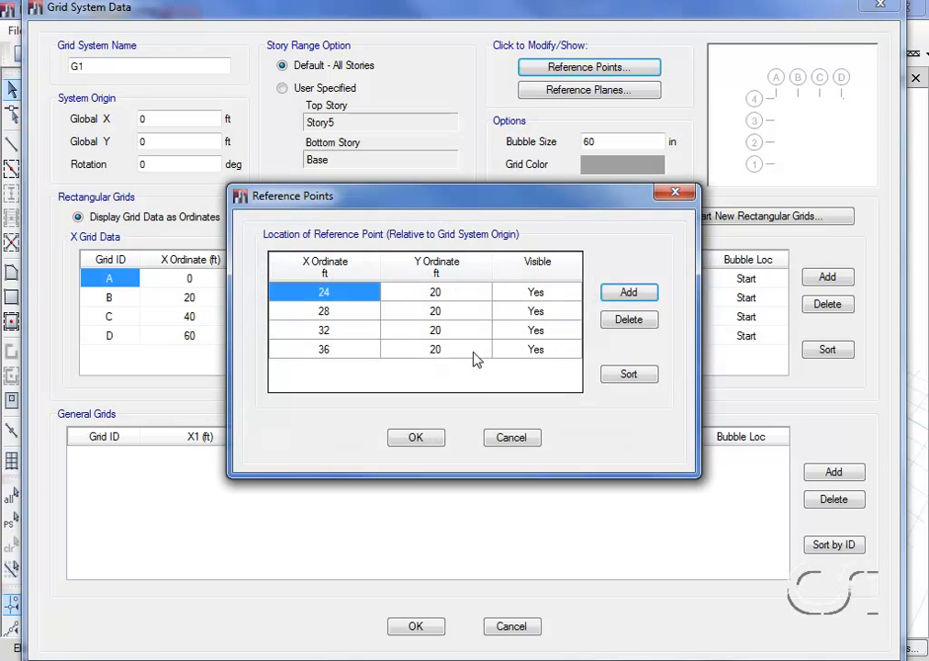
{"action": "left_click", "coordinate": [518, 438]}
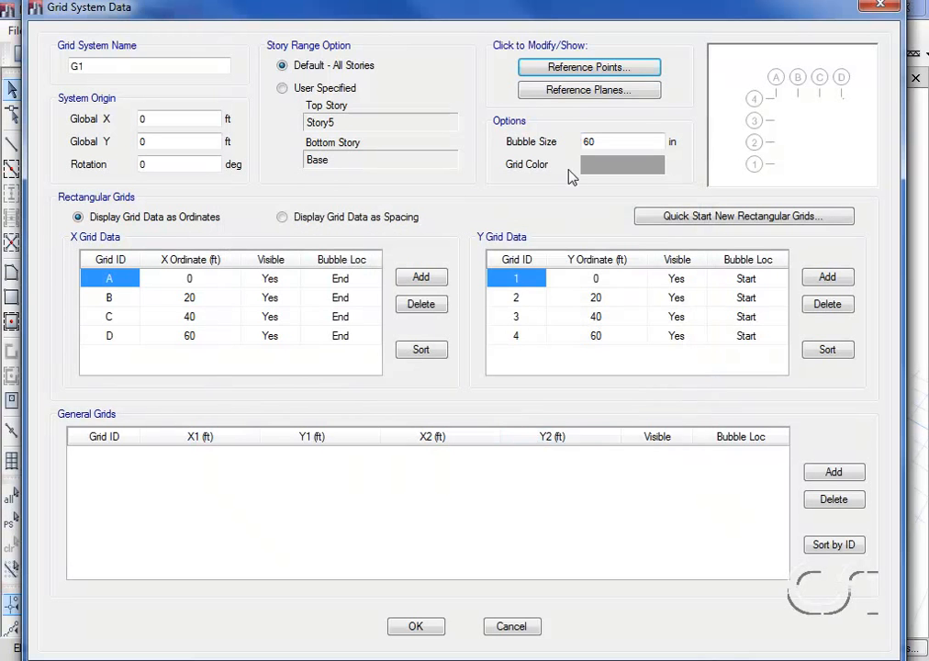
{"action": "left_click", "coordinate": [581, 95]}
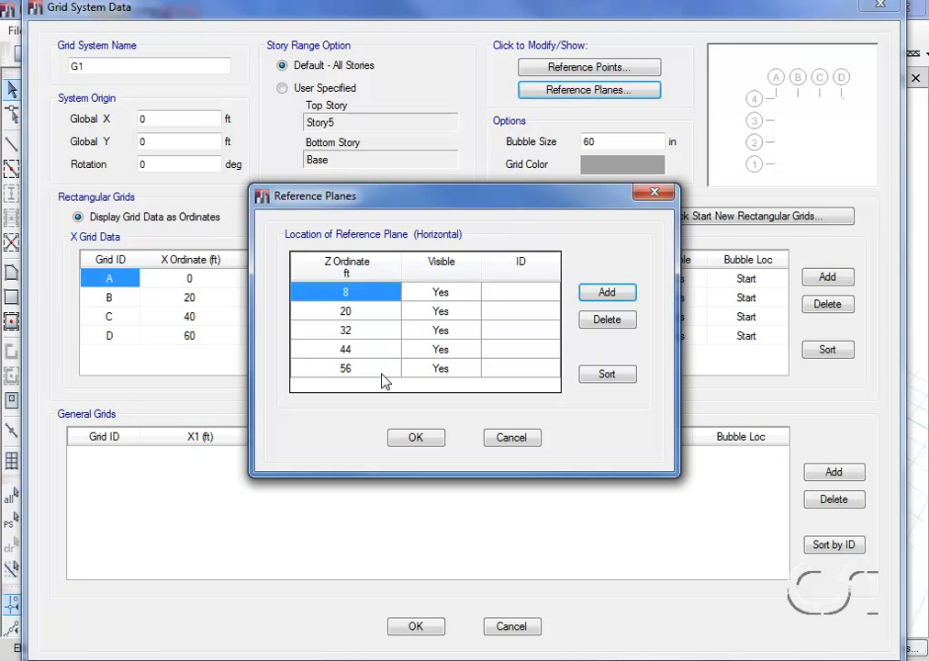
{"action": "left_click", "coordinate": [513, 439]}
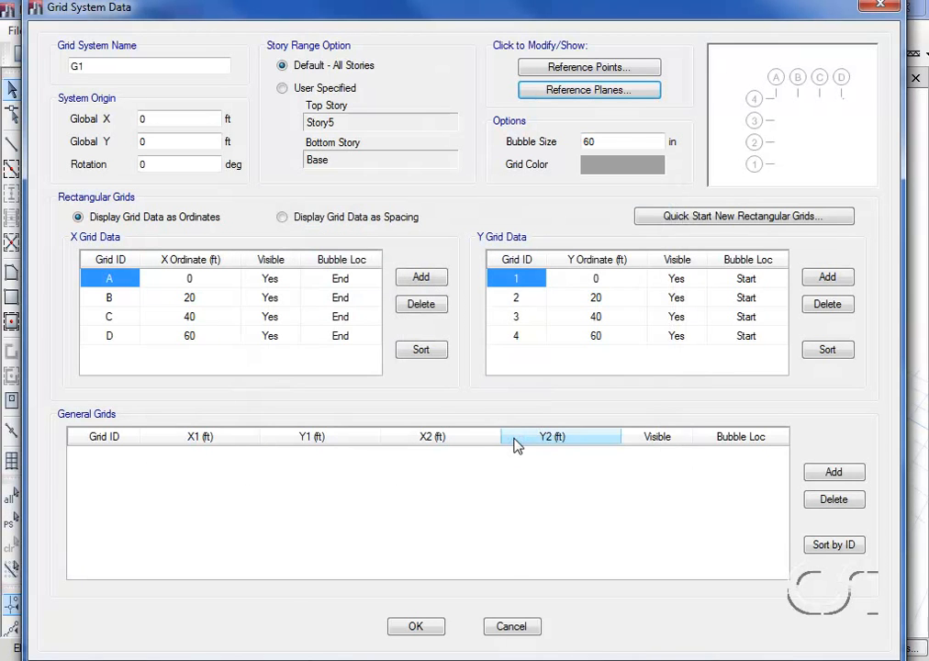
{"action": "left_click", "coordinate": [511, 626]}
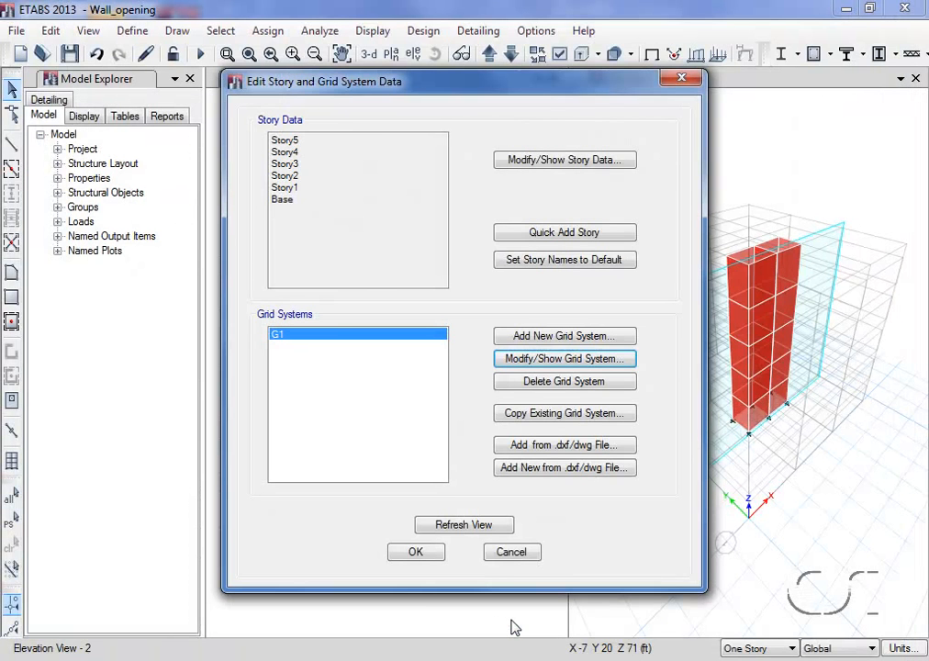
{"action": "left_click", "coordinate": [514, 550]}
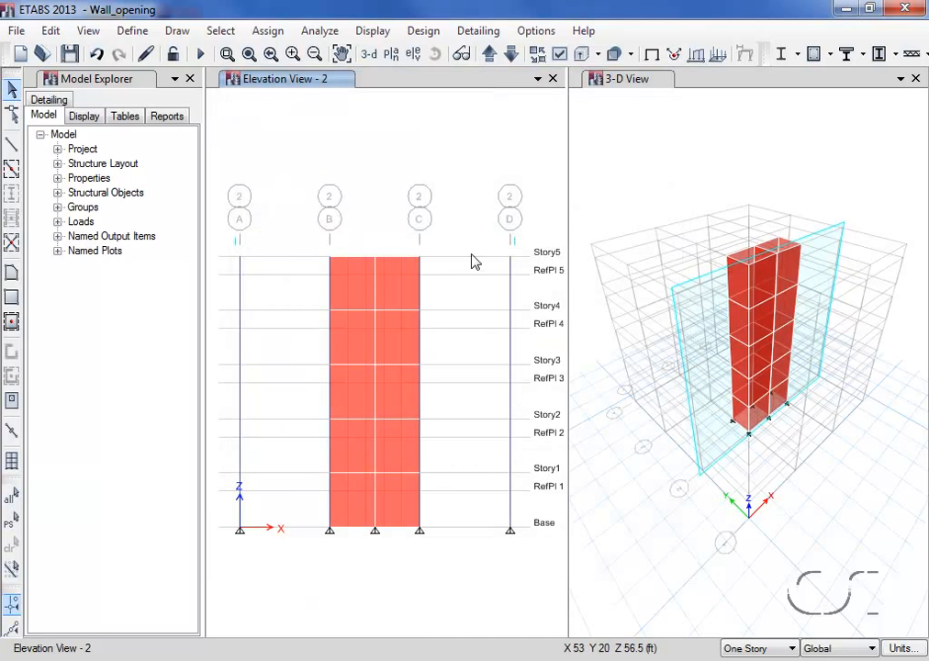
Divide all grid 2 core-wall shells between grids B and C at their intersections with visible grids.
{"action": "left_click_drag", "start_coordinate": [454, 231], "coordinate": [320, 547]}
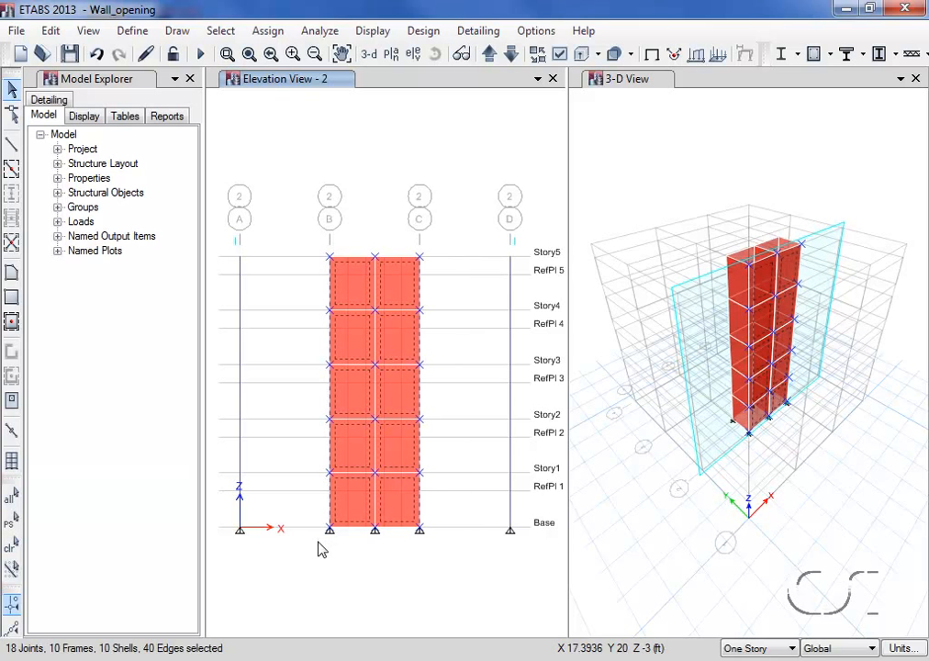
{"action": "left_click", "coordinate": [50, 31]}
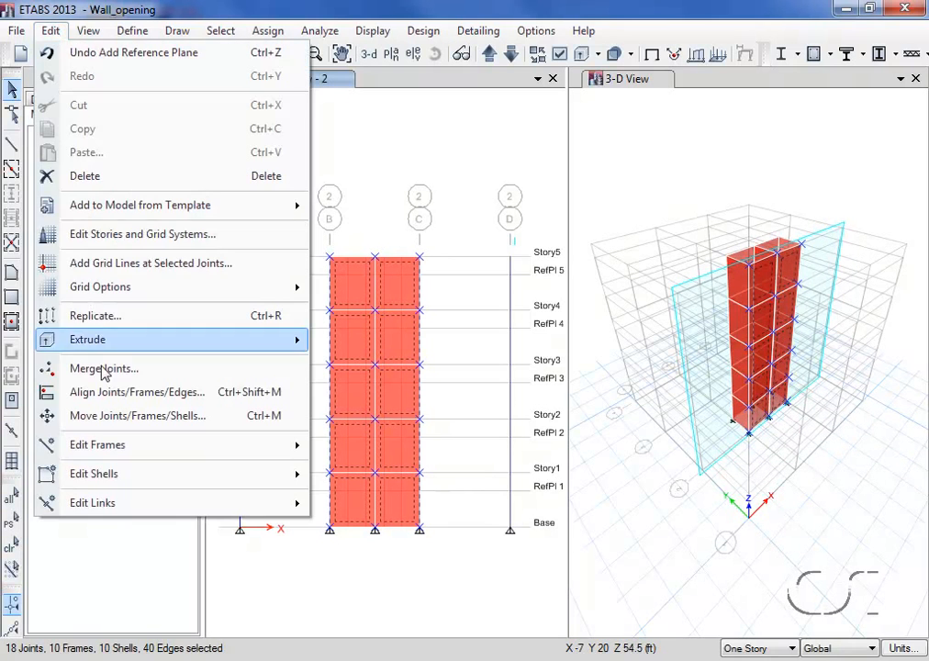
{"action": "mouse_move", "coordinate": [115, 475]}
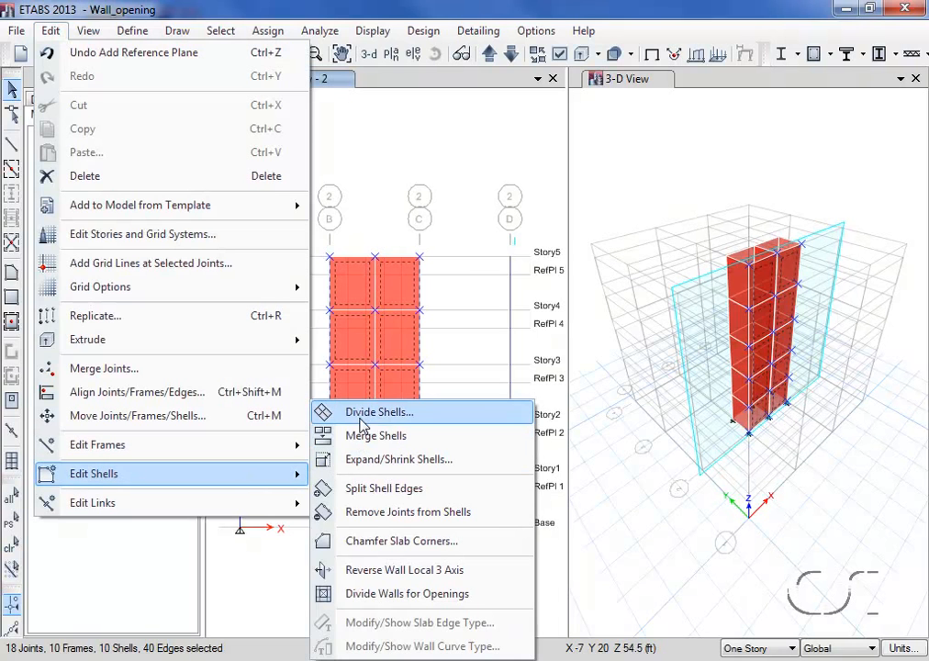
{"action": "left_click", "coordinate": [416, 420]}
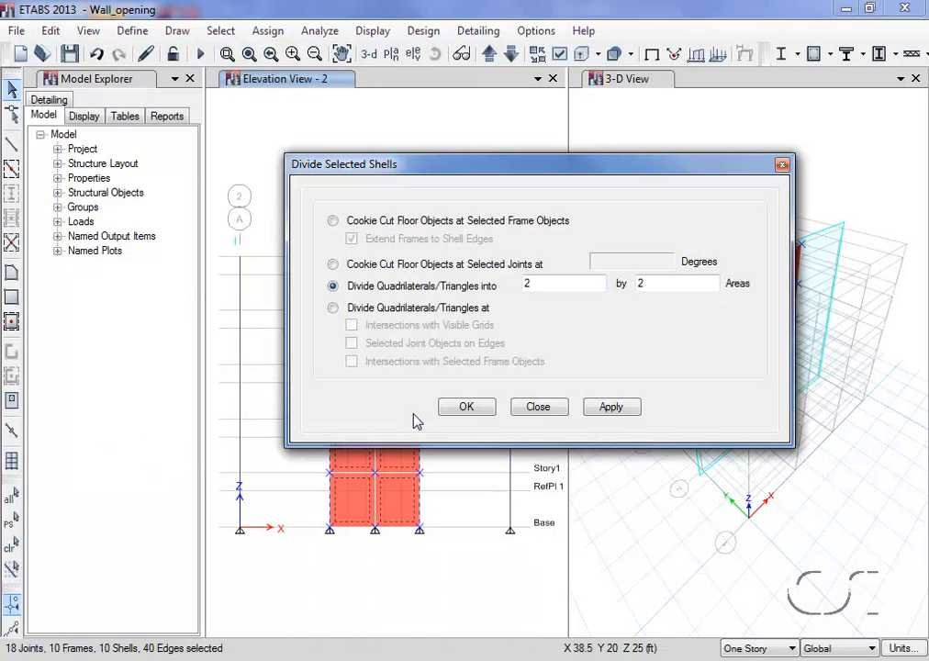
{"action": "left_click", "coordinate": [332, 307]}
{"action": "left_click", "coordinate": [350, 326]}
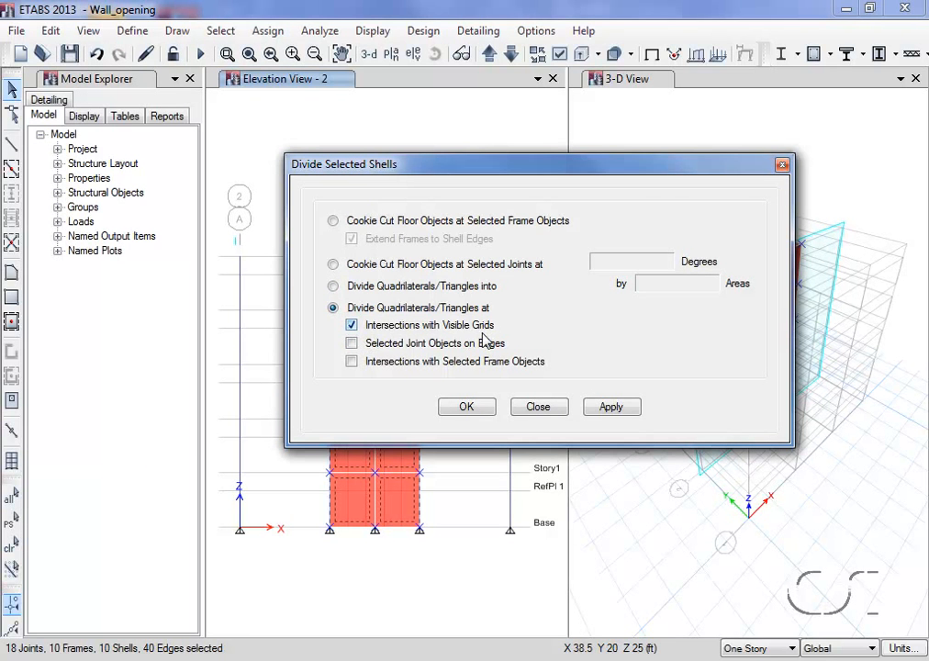
{"action": "left_click_drag", "start_coordinate": [537, 174], "coordinate": [642, 93]}
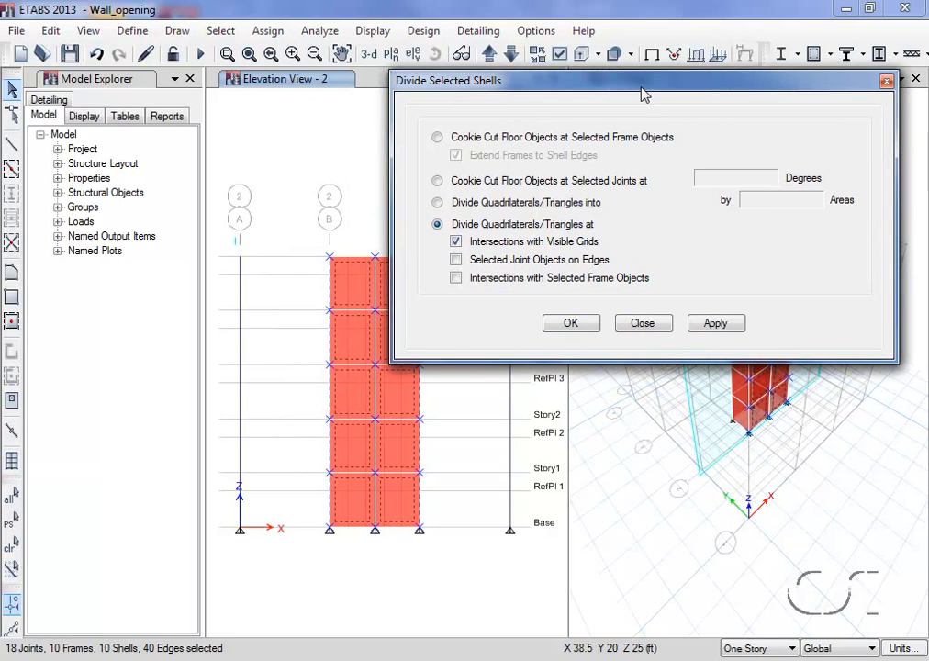
{"action": "left_click", "coordinate": [715, 323]}
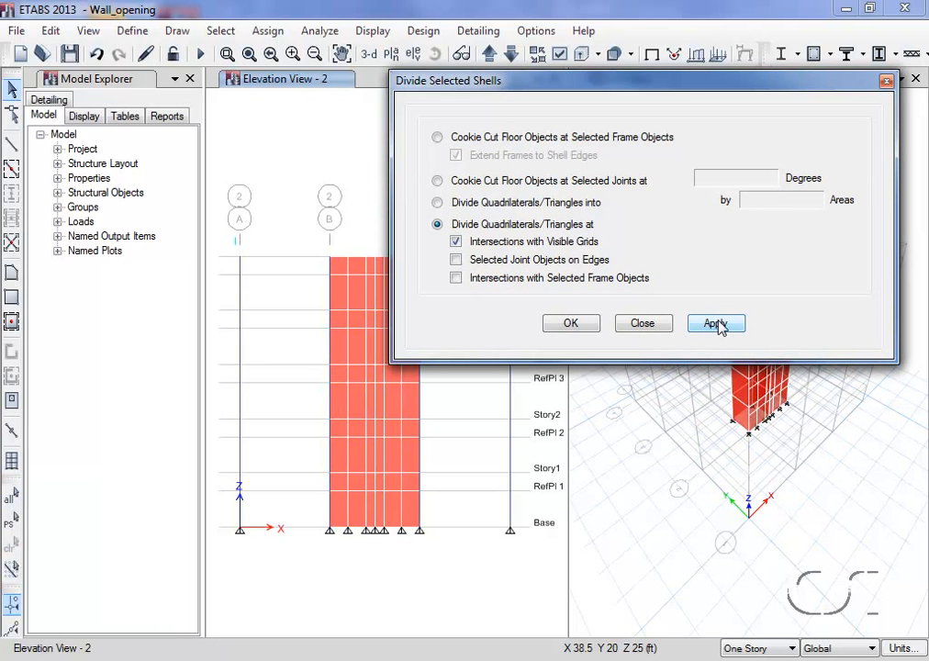
{"action": "left_click", "coordinate": [644, 325]}
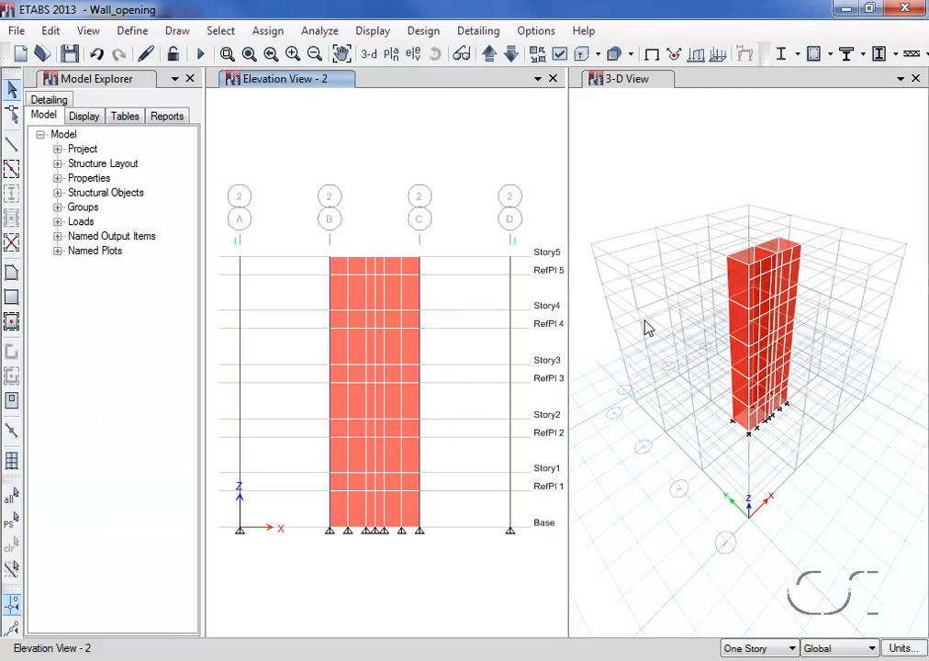
Delete the wall panels at X 24–28 ft and 32–36 ft, below the reference plane of each of the five stories, to form the openings.
{"action": "left_click", "coordinate": [361, 297]}
{"action": "left_click", "coordinate": [392, 298]}
{"action": "left_click", "coordinate": [361, 349]}
{"action": "left_click", "coordinate": [394, 349]}
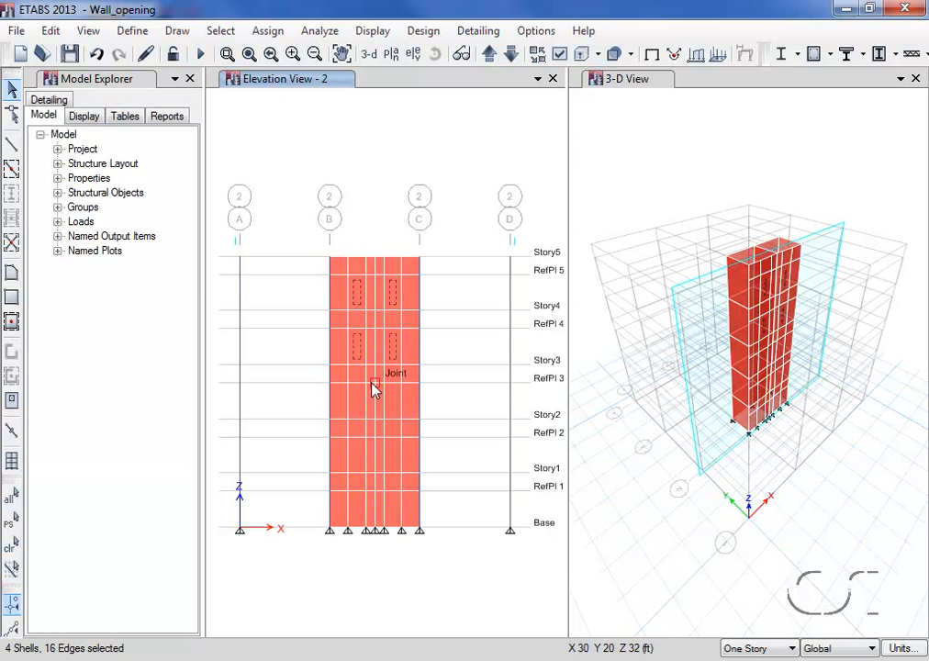
{"action": "left_click", "coordinate": [357, 404]}
{"action": "left_click", "coordinate": [393, 413]}
{"action": "left_click", "coordinate": [358, 458]}
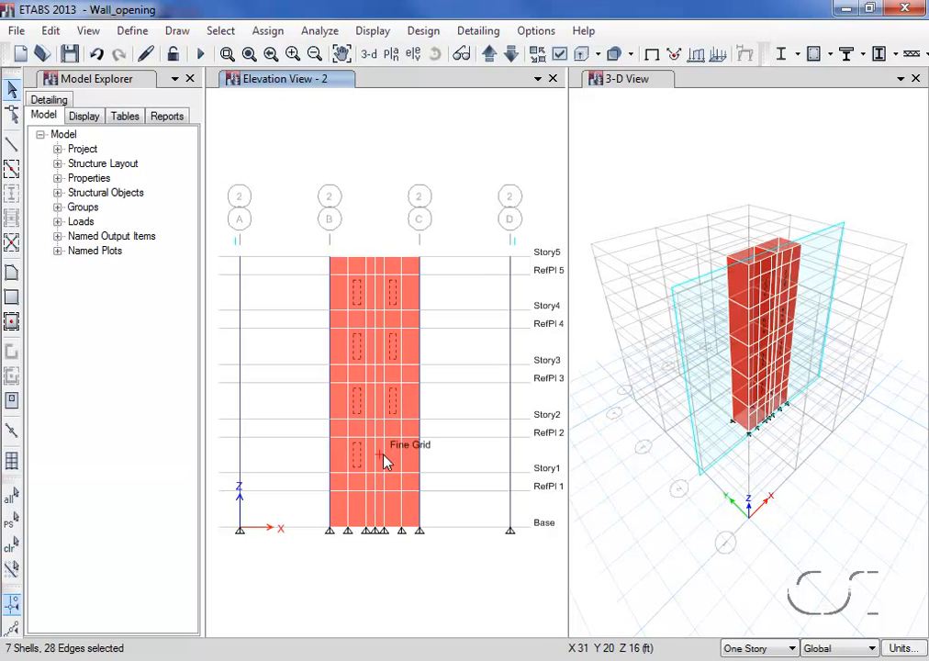
{"action": "left_click", "coordinate": [400, 461]}
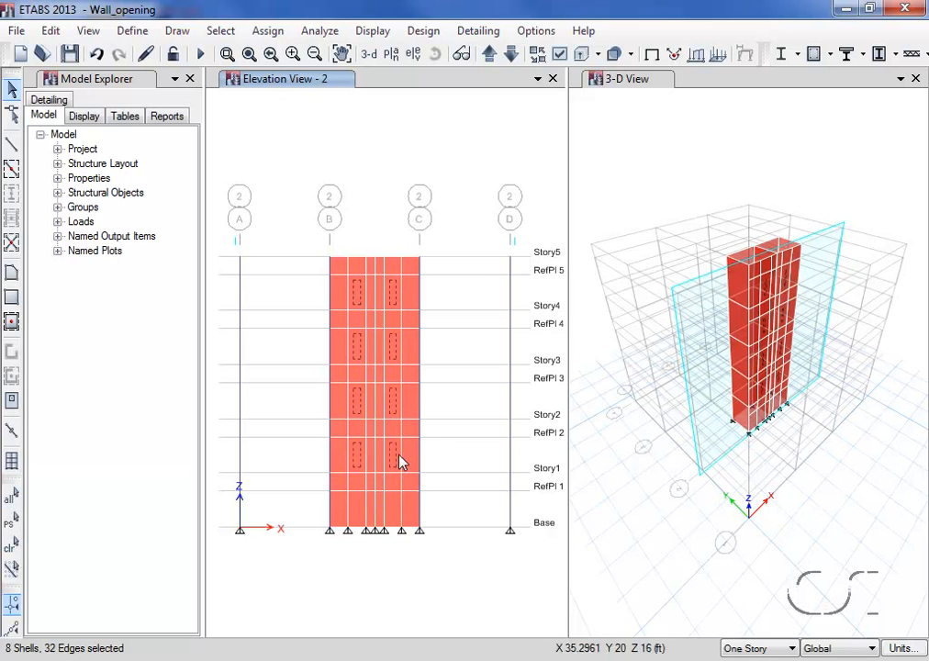
{"action": "left_click", "coordinate": [361, 509]}
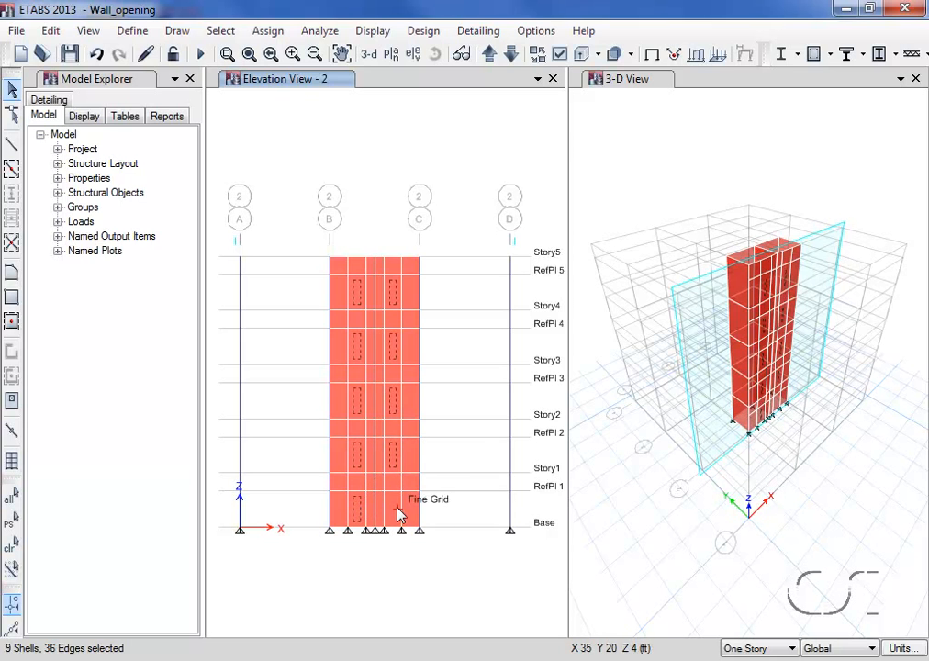
{"action": "left_click", "coordinate": [397, 514]}
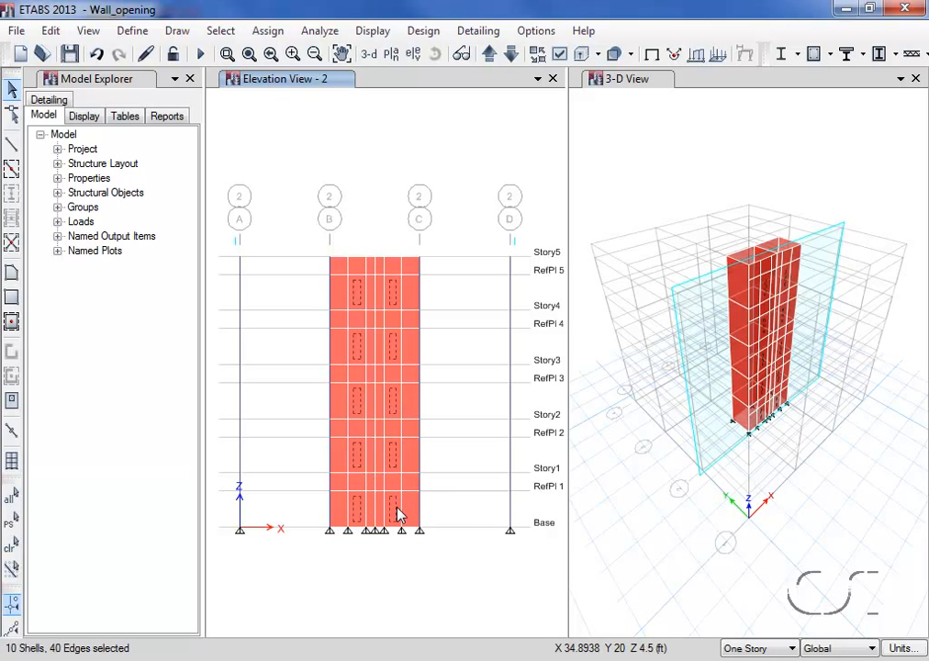
{"action": "left_click", "coordinate": [51, 31]}
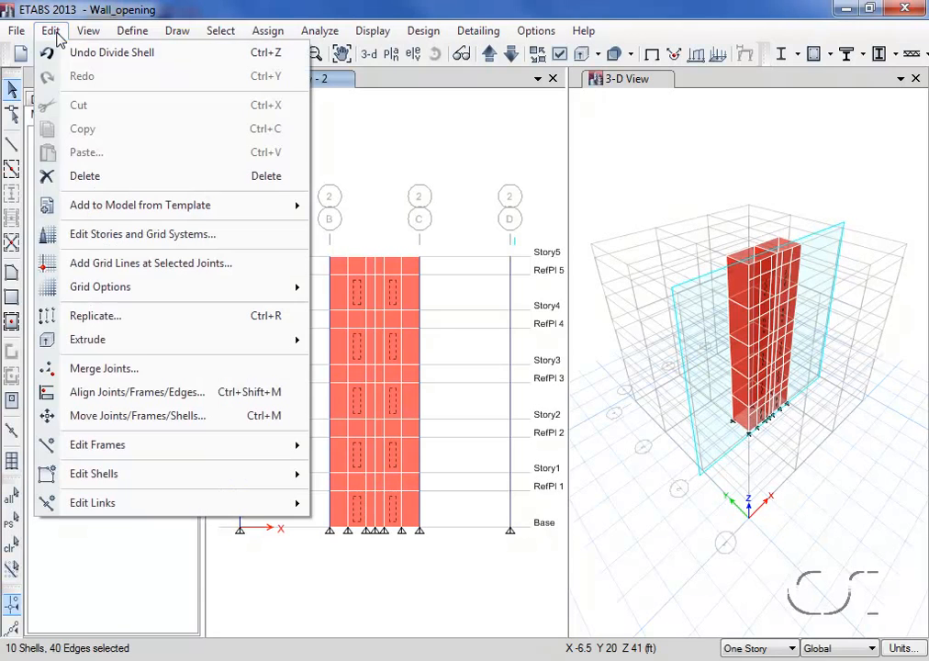
{"action": "left_click", "coordinate": [104, 181]}
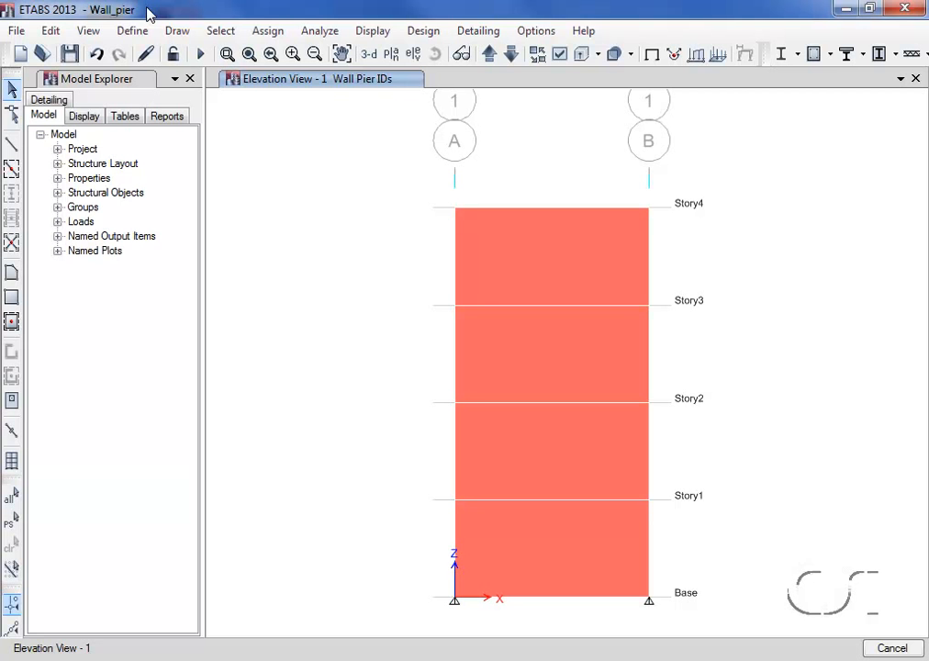
Examine the pier and spandrel assignments of the Story3 wall in the Wall_pier model, leaving them unmodified.
{"action": "right_click", "coordinate": [524, 338]}
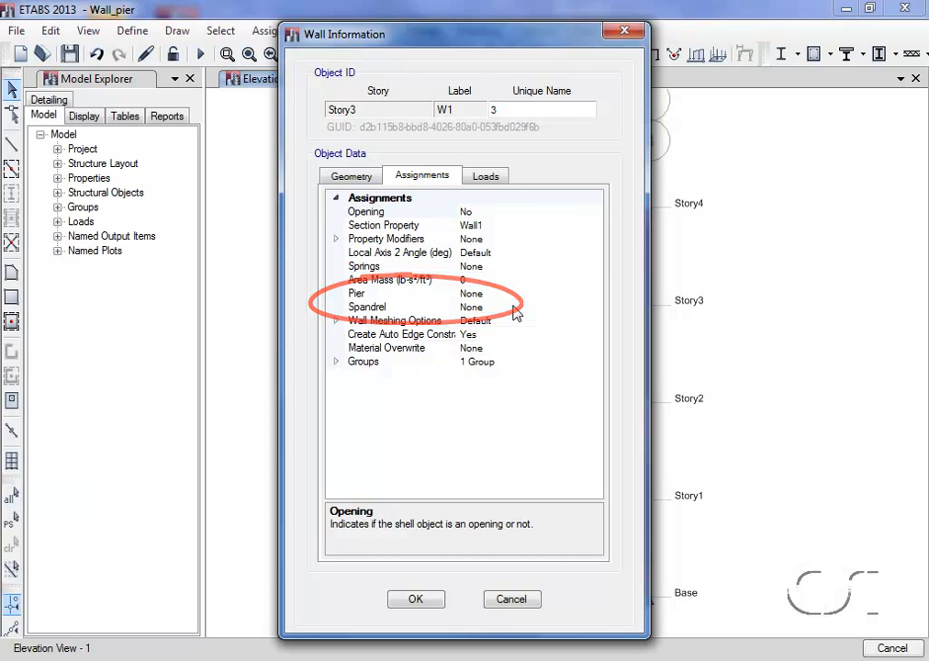
{"action": "left_click", "coordinate": [511, 600]}
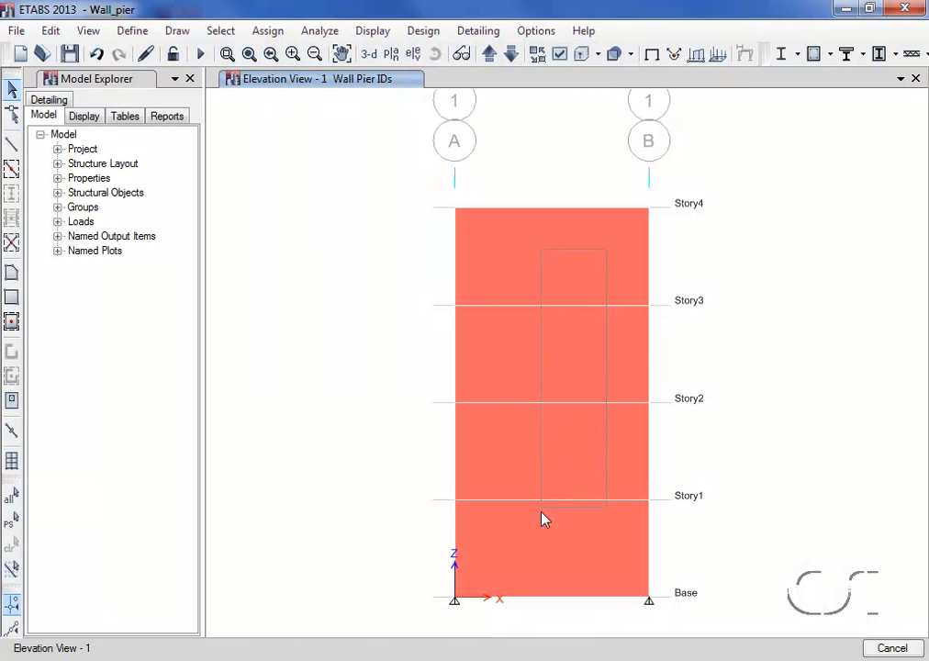
Define a new pier label P2 and assign it to all four wall panels from Base to Story4.
{"action": "key", "text": "ctrl+a"}
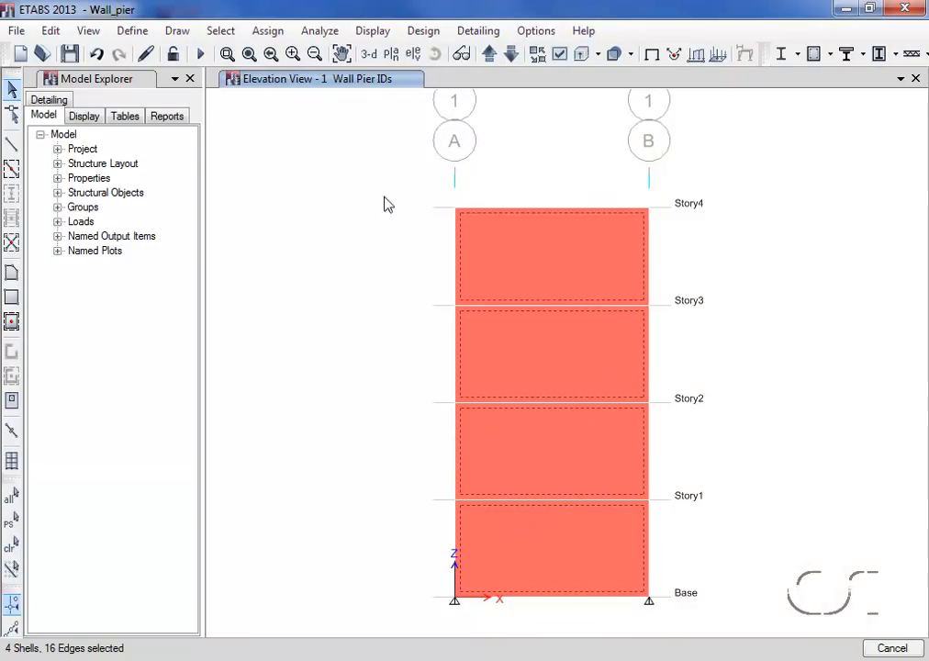
{"action": "left_click", "coordinate": [268, 31]}
{"action": "mouse_move", "coordinate": [295, 103]}
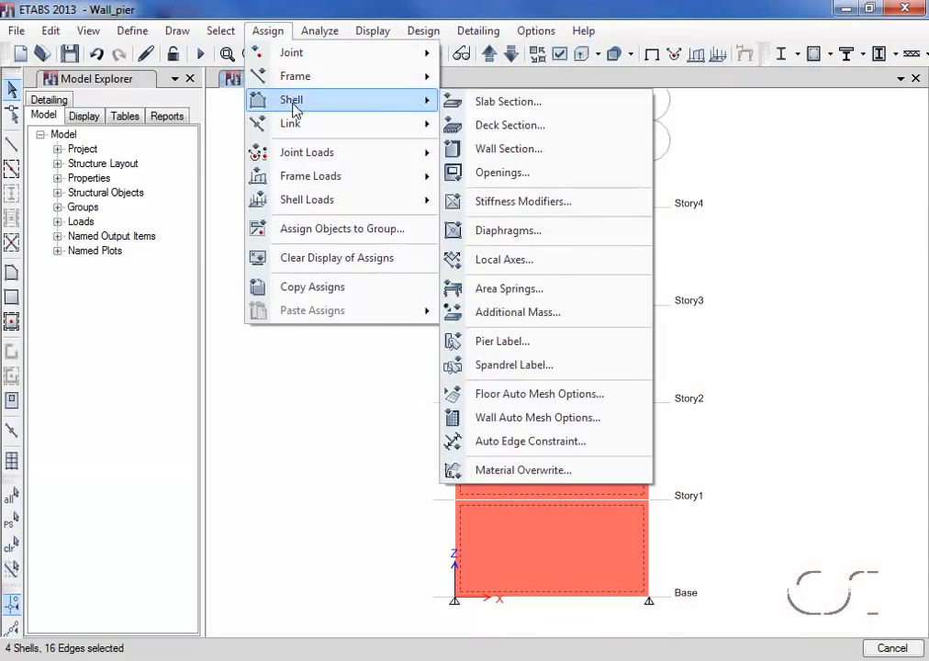
{"action": "left_click", "coordinate": [574, 349]}
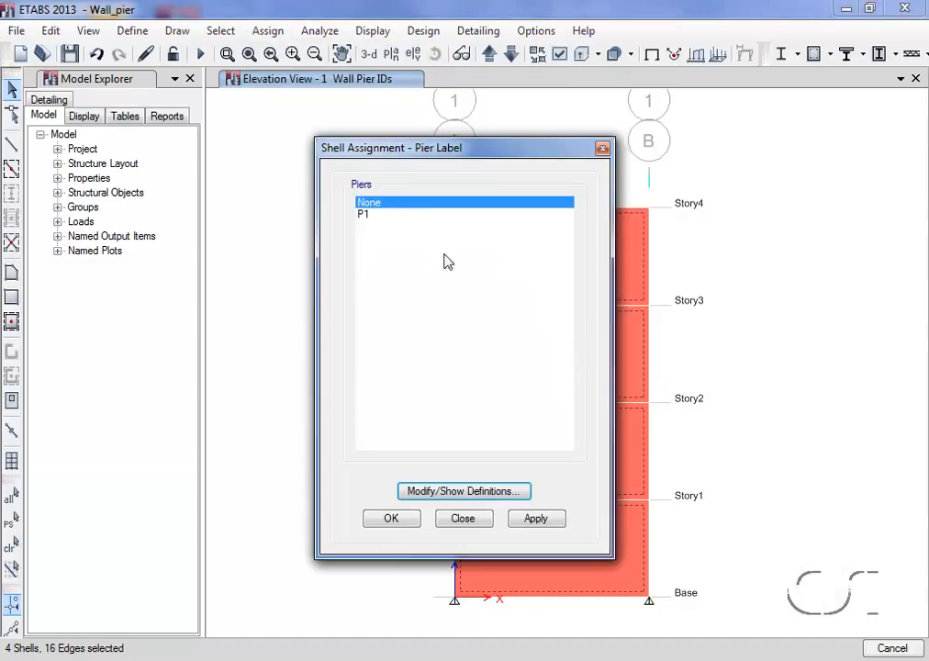
{"action": "left_click", "coordinate": [450, 489]}
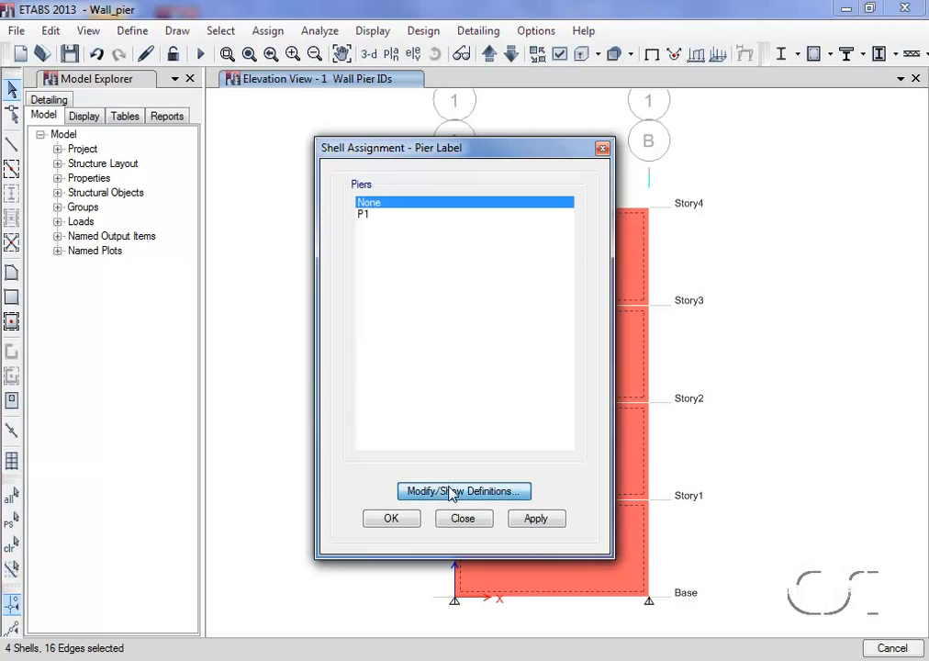
{"action": "left_click_drag", "start_coordinate": [367, 267], "coordinate": [328, 266]}
{"action": "type", "text": "P2"}
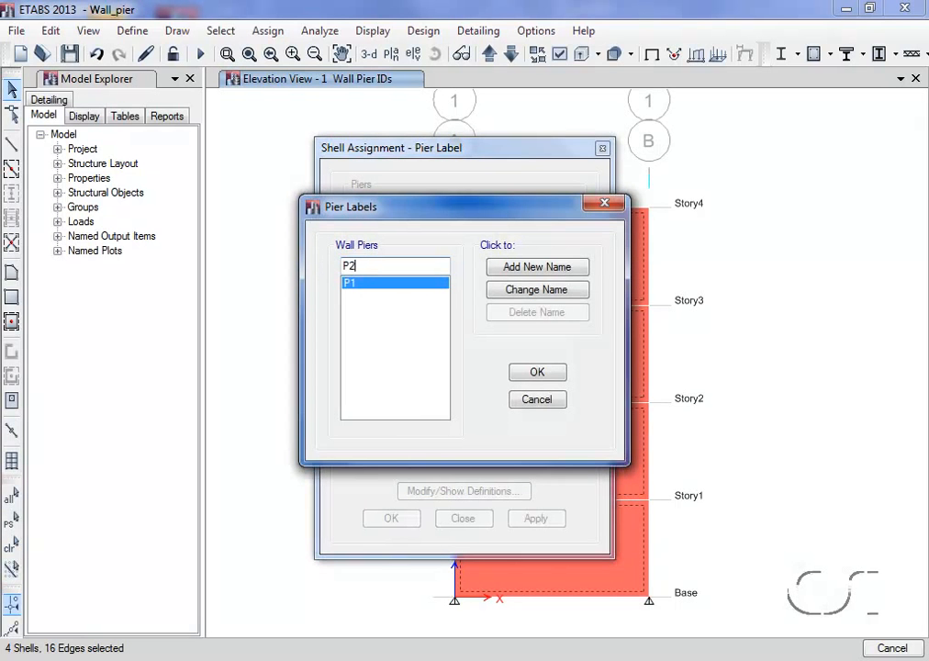
{"action": "left_click", "coordinate": [528, 267]}
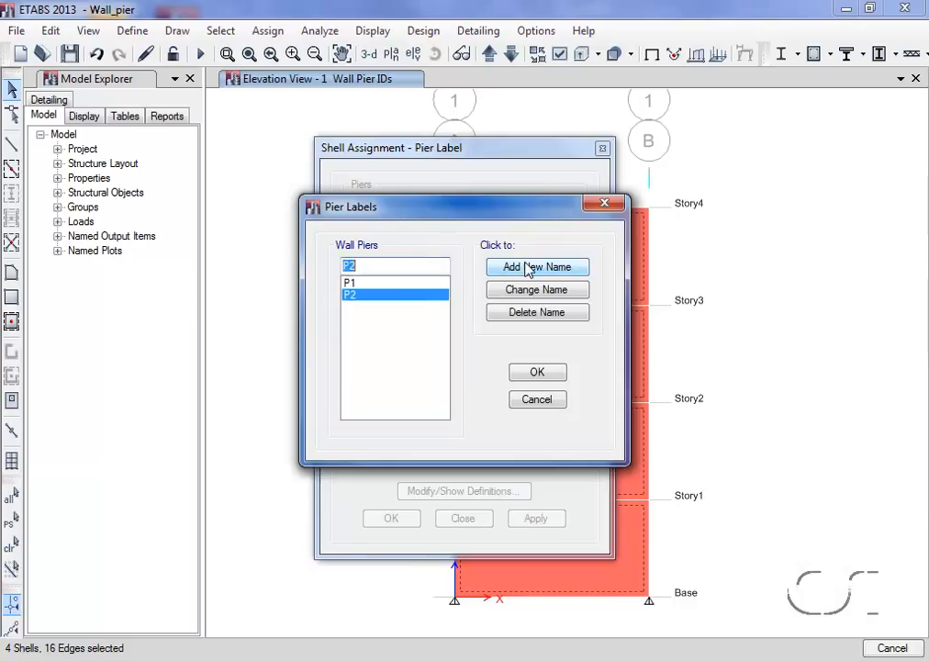
{"action": "left_click", "coordinate": [539, 371]}
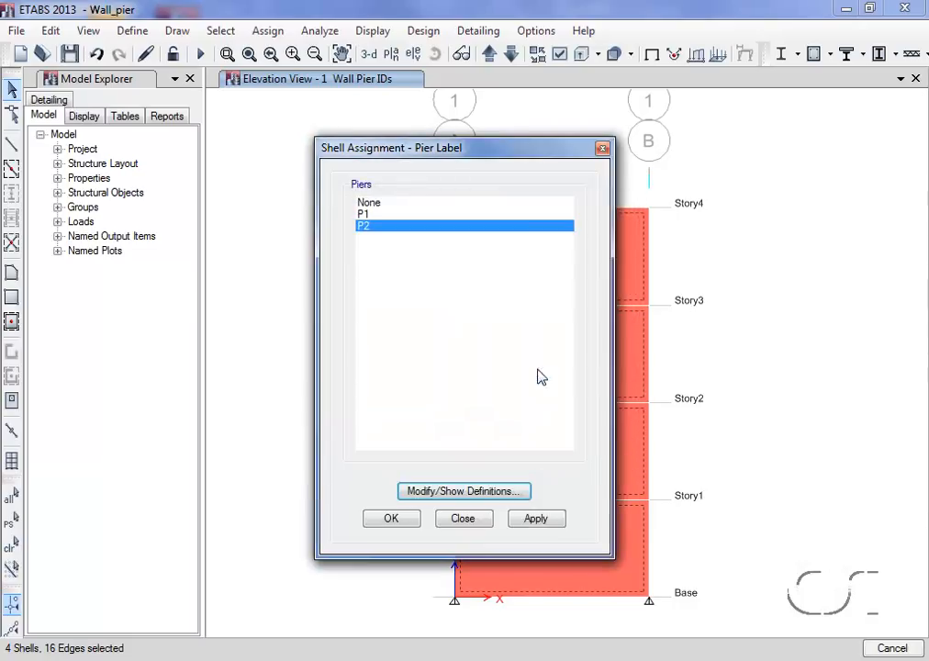
{"action": "left_click", "coordinate": [537, 522]}
{"action": "left_click", "coordinate": [474, 526]}
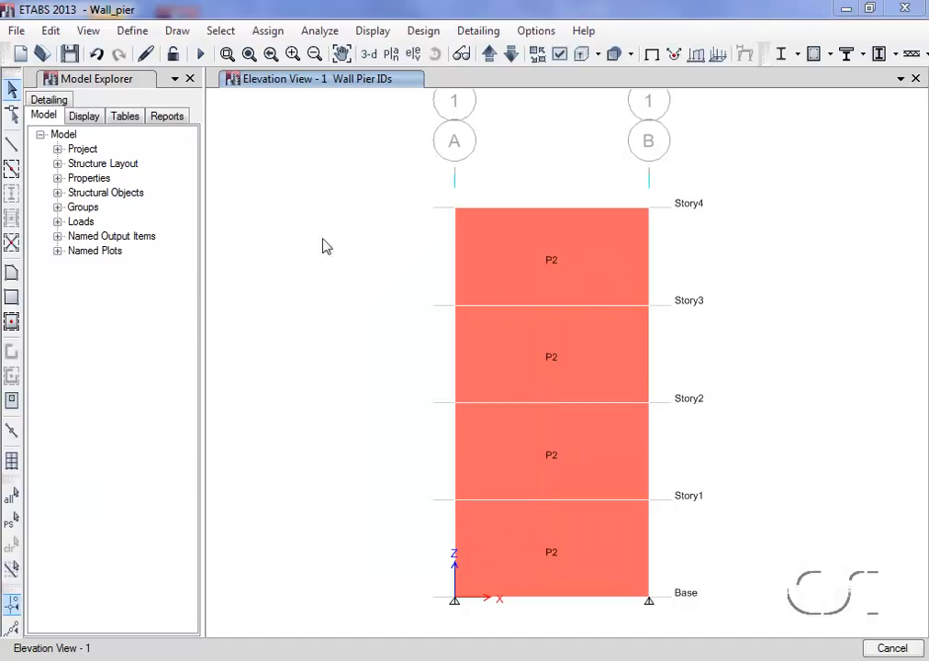
Run the analysis and show the Moment 3-3 force diagram for load case EQ with piers included.
{"action": "left_click", "coordinate": [201, 55]}
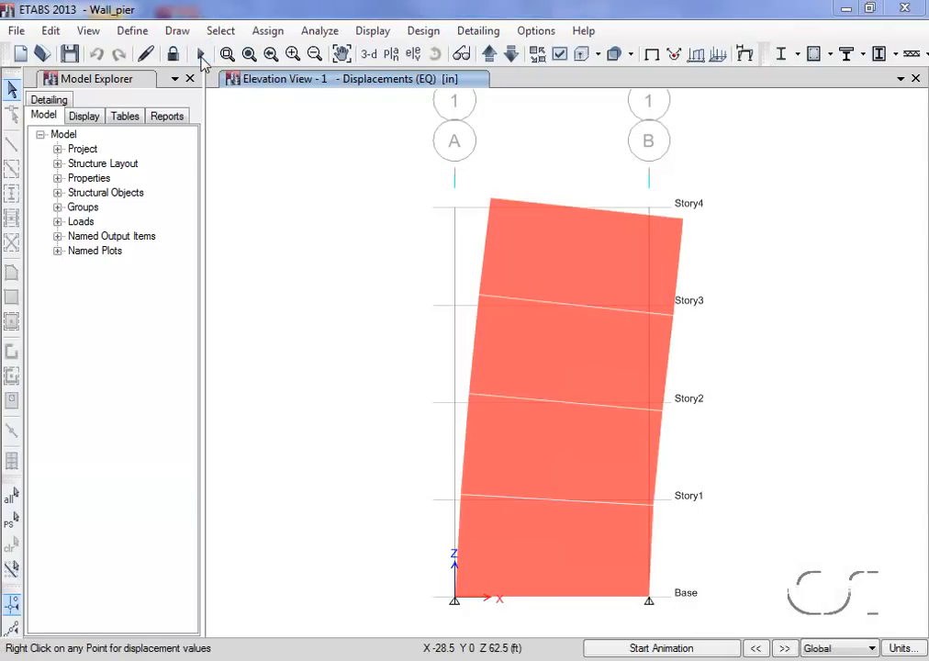
{"action": "left_click", "coordinate": [374, 33]}
{"action": "mouse_move", "coordinate": [393, 135]}
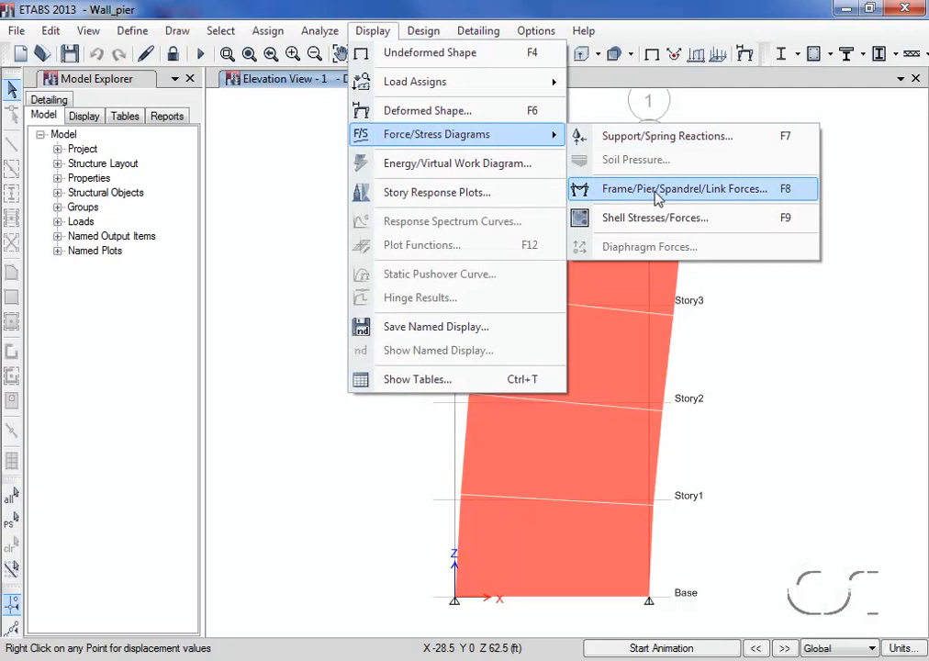
{"action": "left_click", "coordinate": [595, 191]}
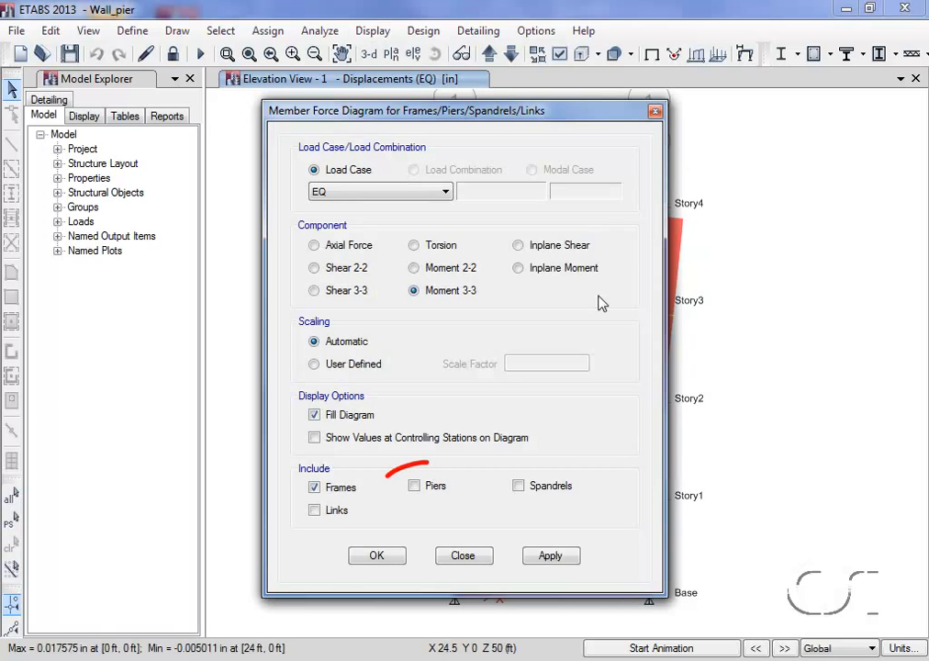
{"action": "left_click", "coordinate": [440, 488]}
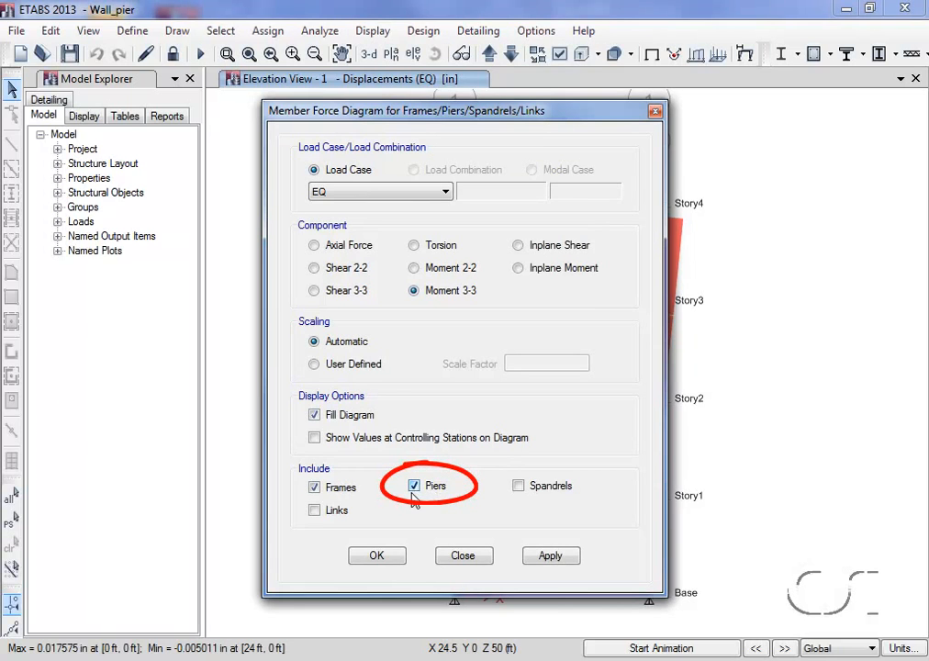
{"action": "left_click", "coordinate": [537, 557]}
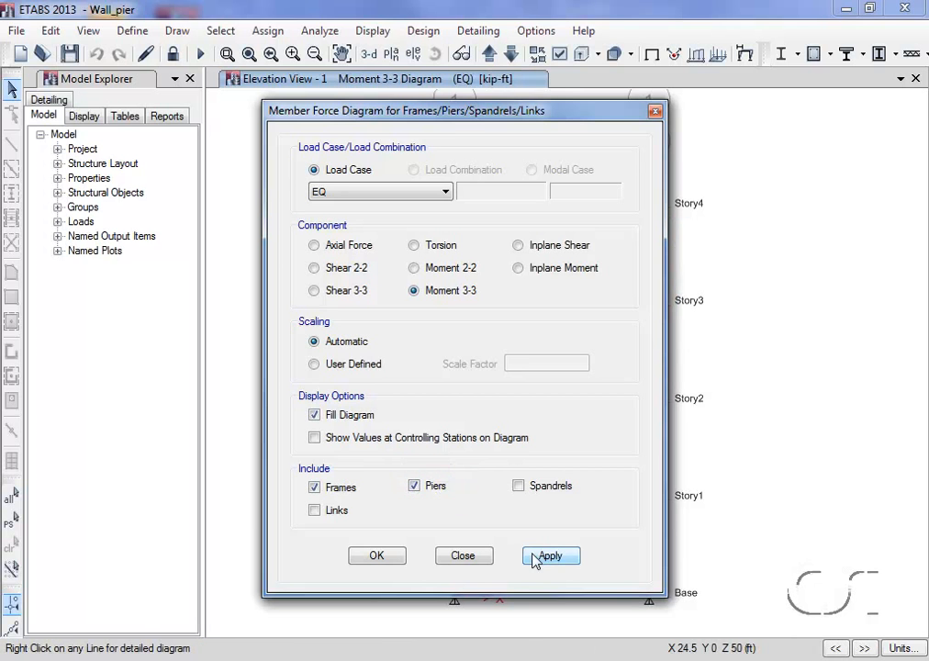
{"action": "left_click", "coordinate": [479, 556]}
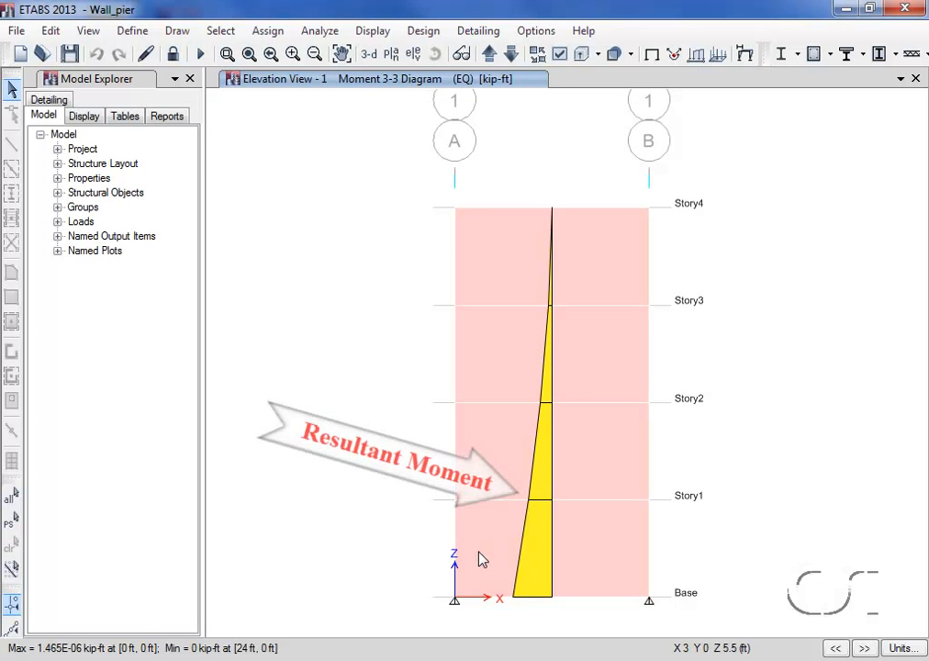
Start the shear wall design check for the labelled wall pier.
{"action": "left_click", "coordinate": [421, 32]}
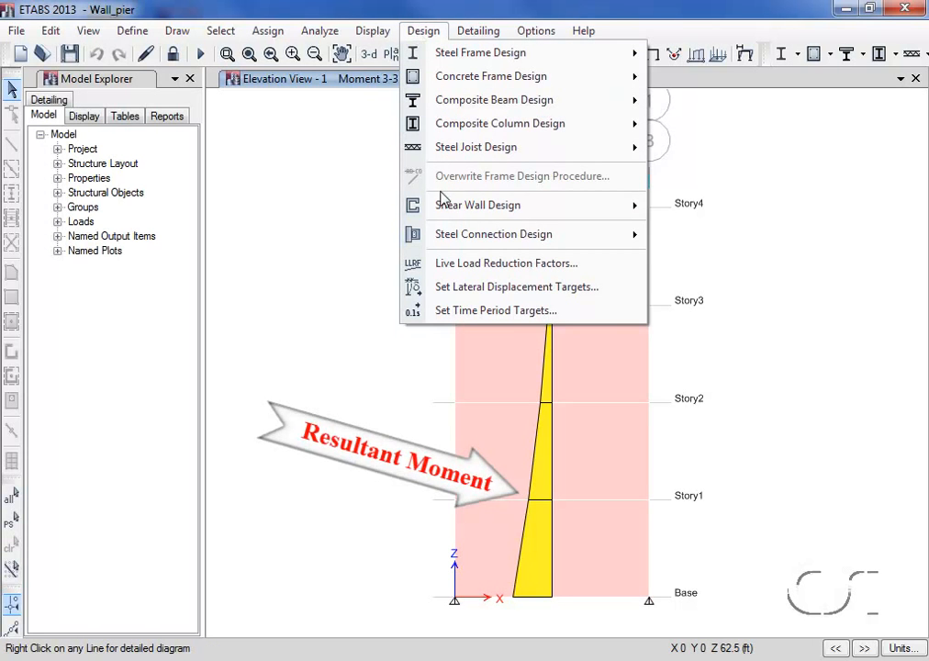
{"action": "mouse_move", "coordinate": [440, 205]}
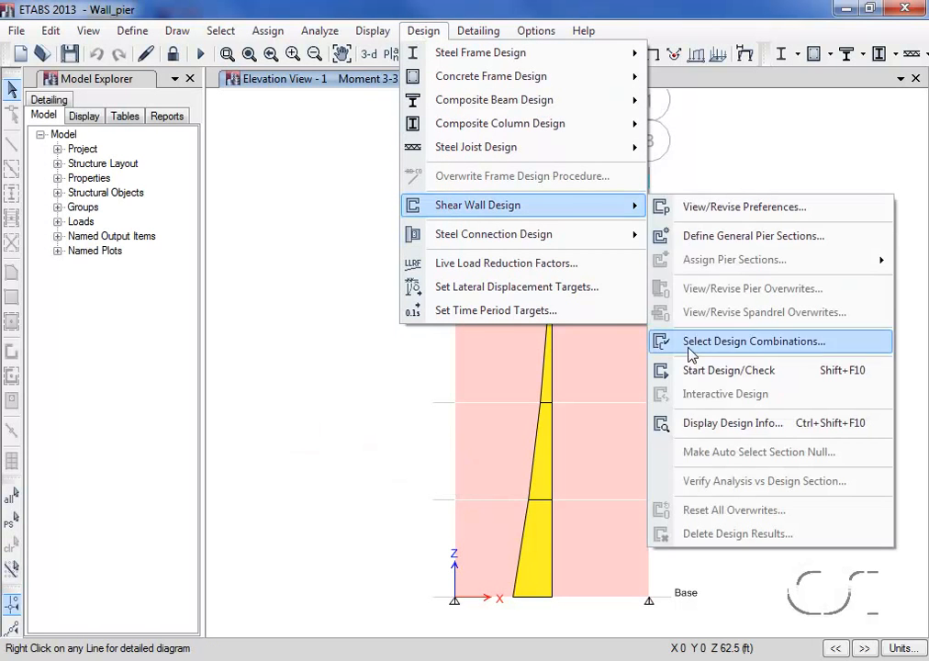
{"action": "left_click", "coordinate": [757, 373]}
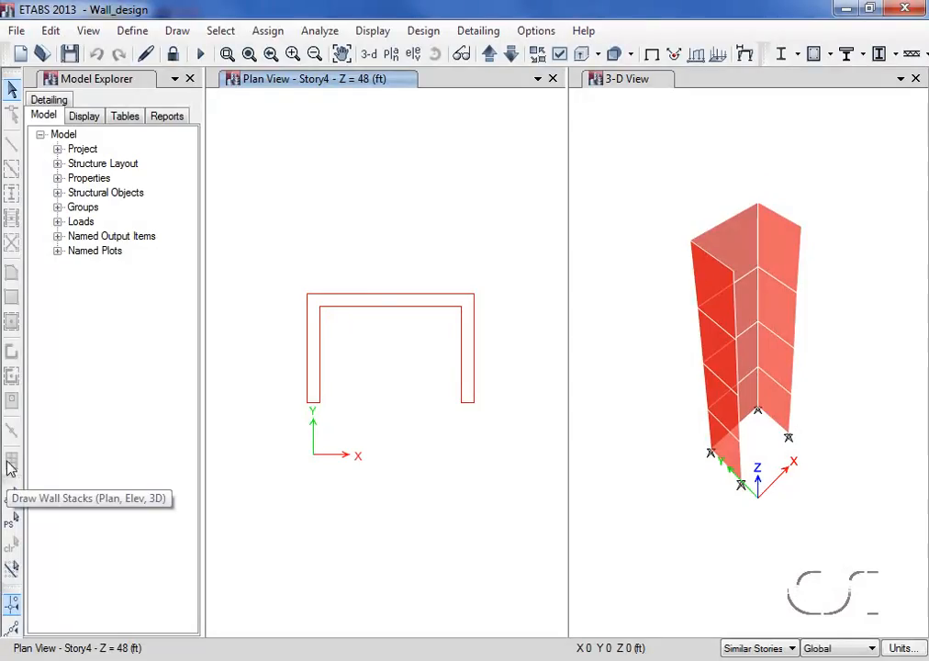
{"action": "left_click", "coordinate": [11, 468]}
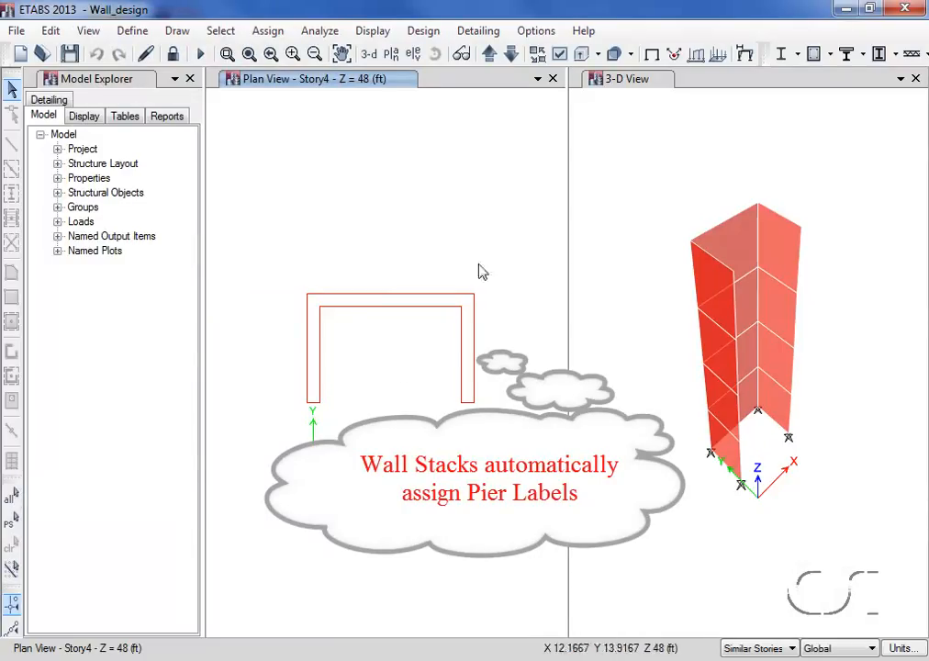
Turn on pier assignment labels in the Story4 plan view.
{"action": "left_click", "coordinate": [559, 55]}
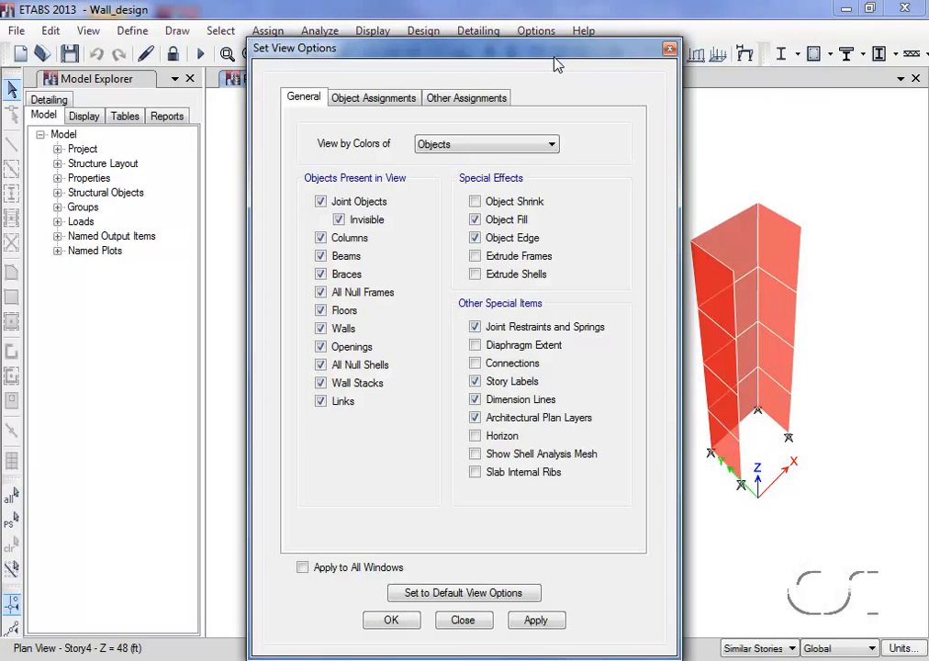
{"action": "left_click", "coordinate": [501, 99]}
{"action": "left_click", "coordinate": [493, 146]}
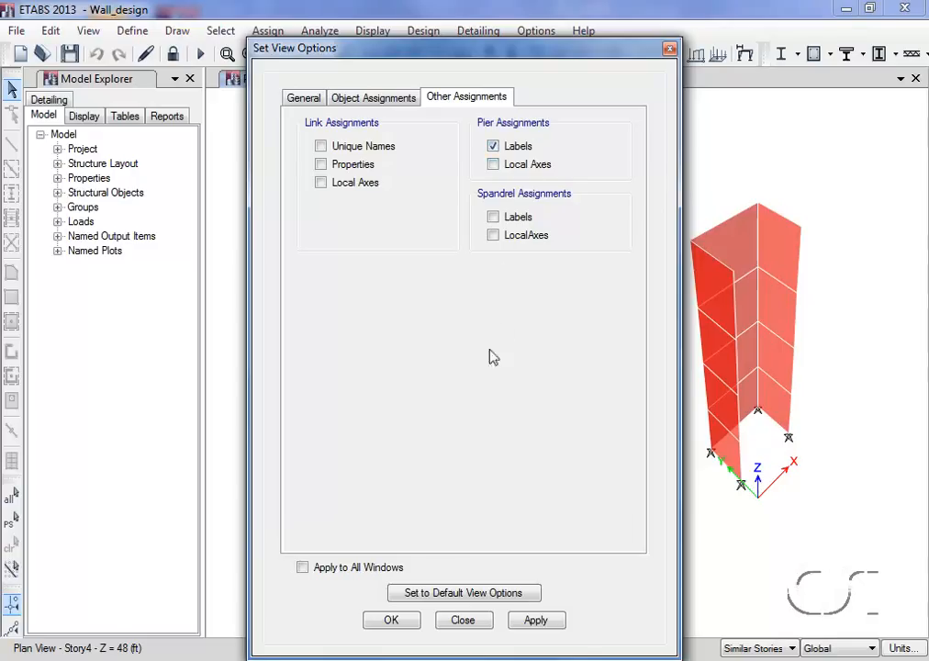
{"action": "left_click", "coordinate": [392, 621]}
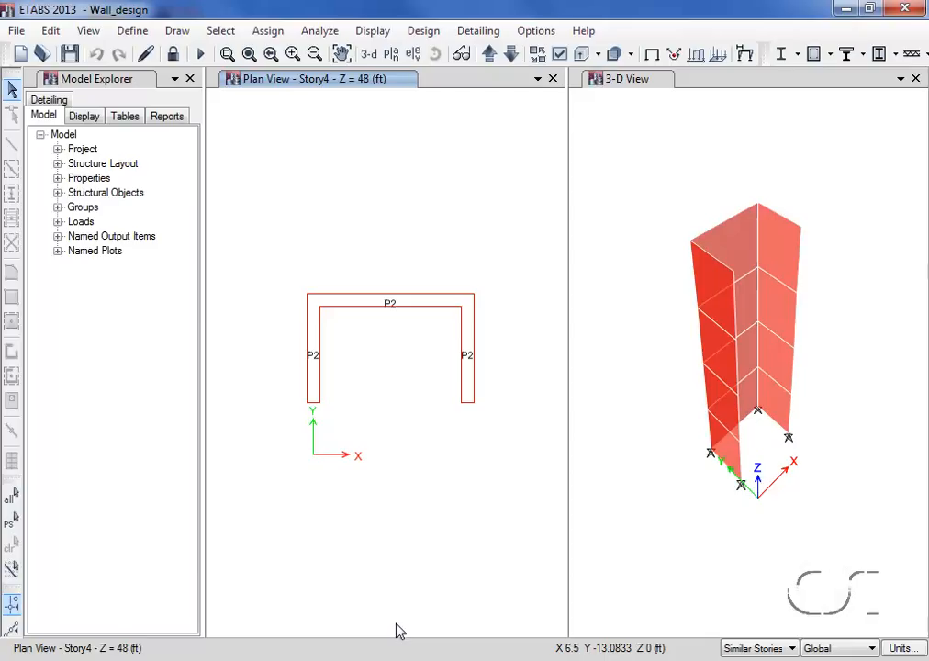
Run the shear wall design check in the 3-D view and review the design details of the Story4 pier.
{"action": "left_click", "coordinate": [600, 260]}
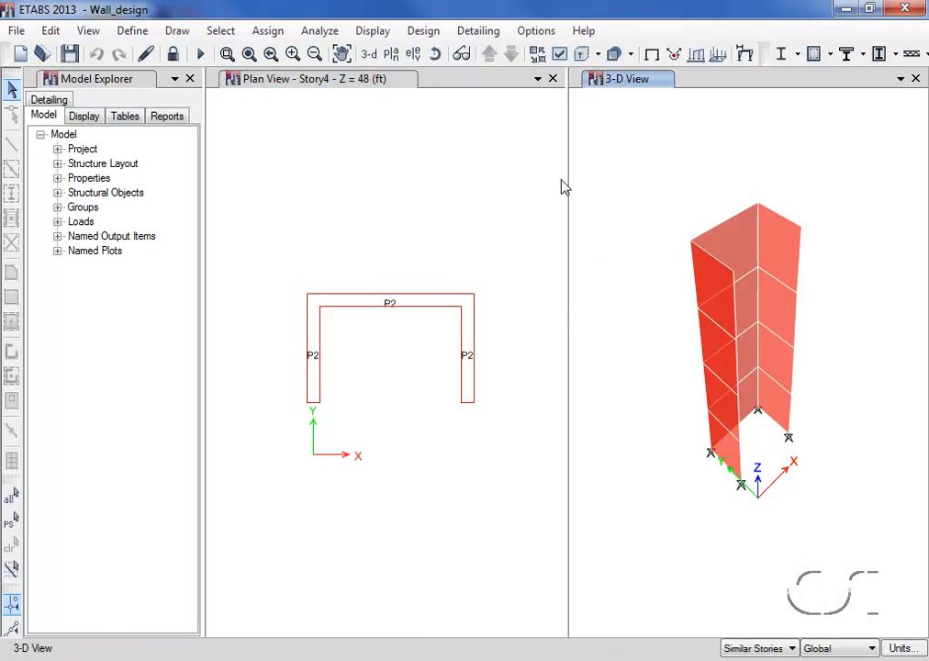
{"action": "left_click", "coordinate": [424, 32]}
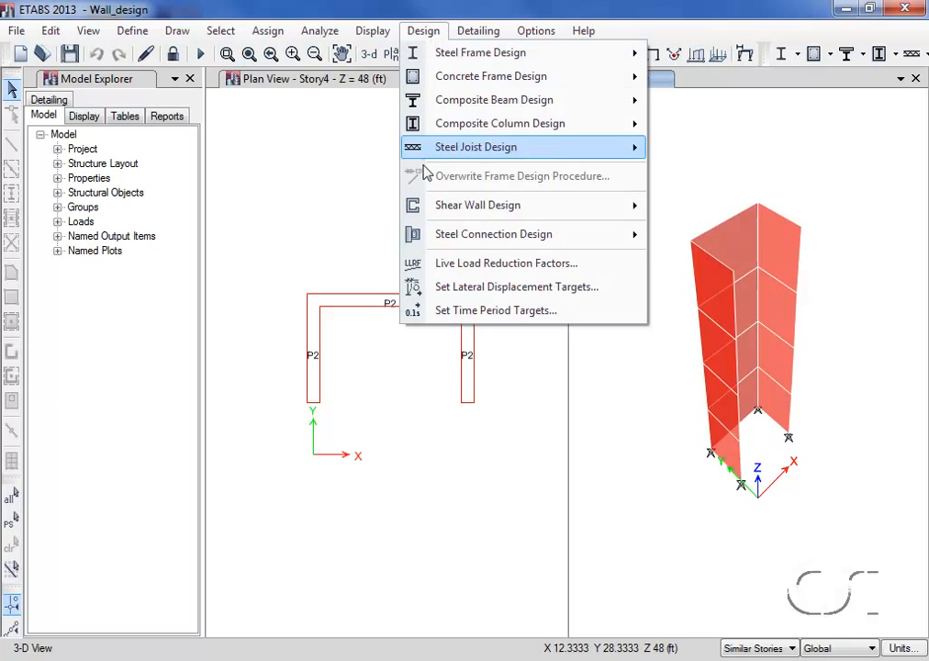
{"action": "mouse_move", "coordinate": [441, 205]}
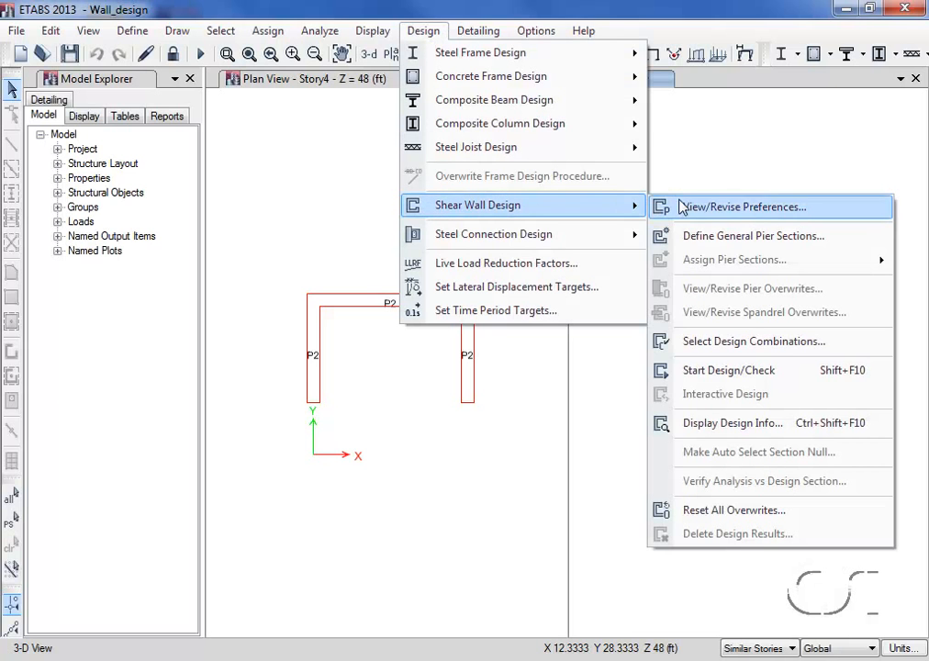
{"action": "left_click", "coordinate": [794, 377]}
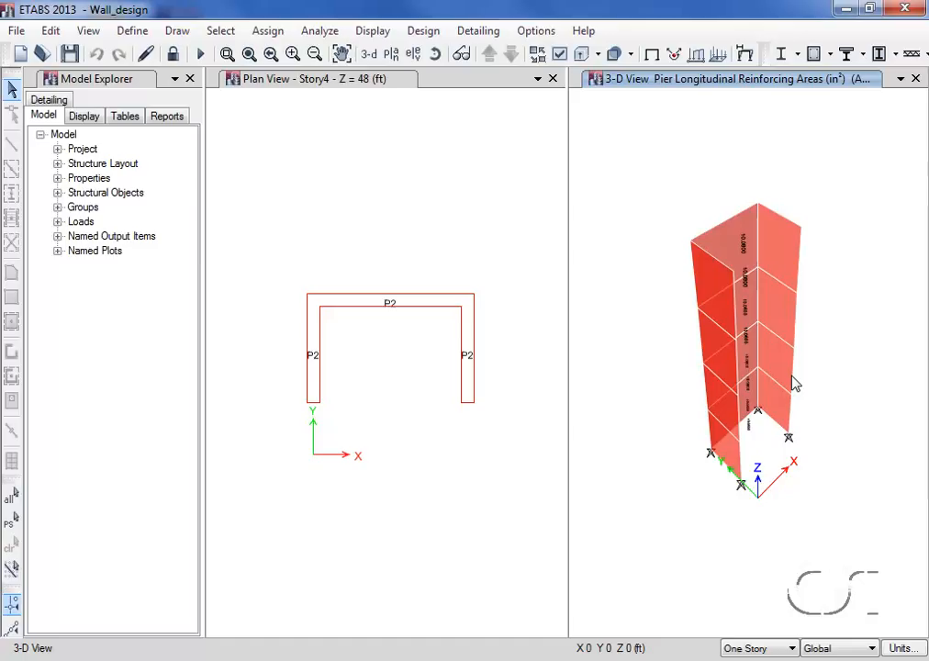
{"action": "right_click", "coordinate": [739, 249]}
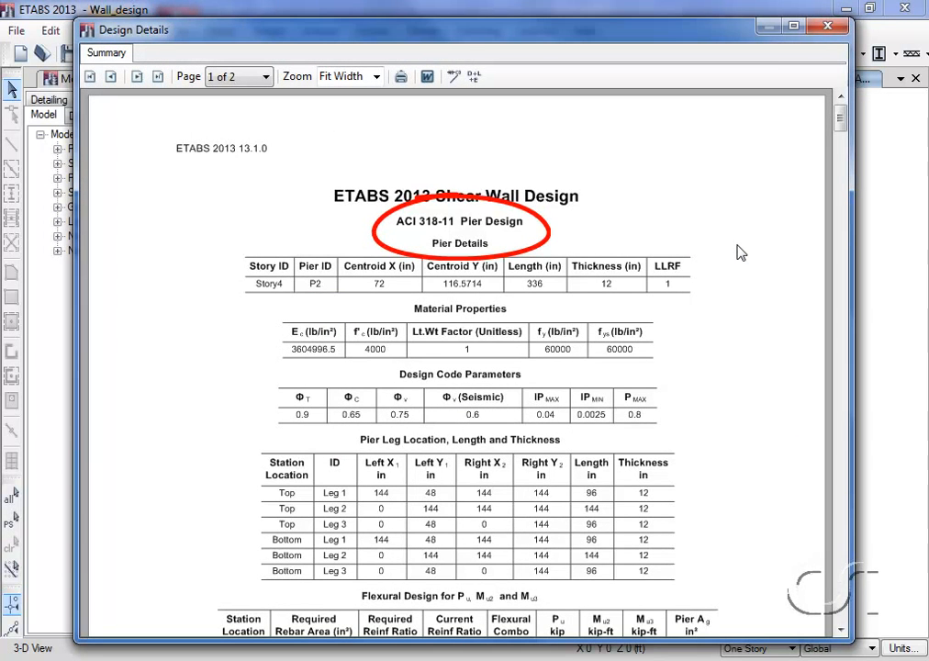
{"action": "left_click", "coordinate": [828, 27]}
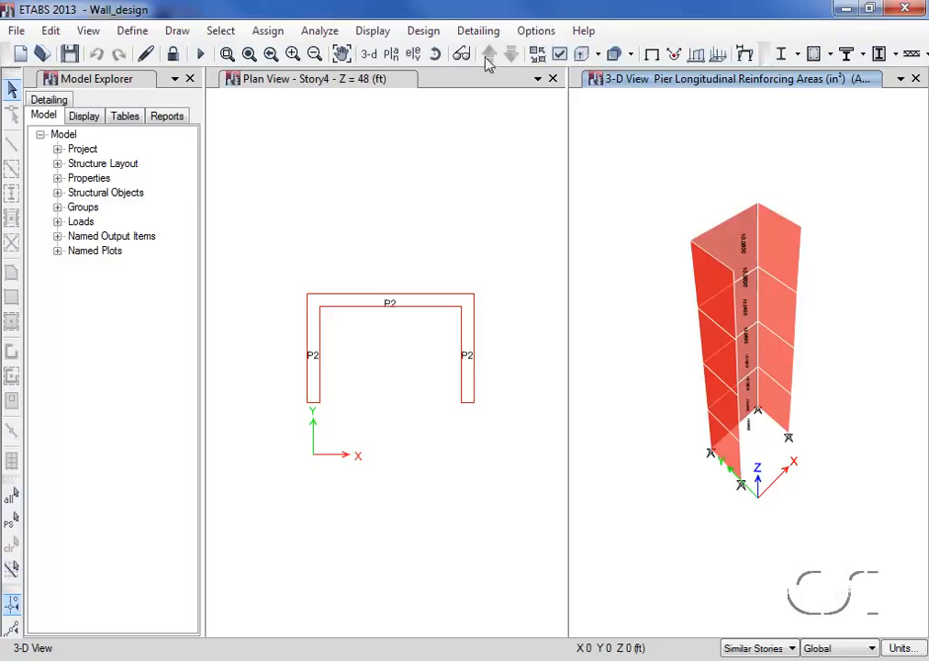
Select the left wall leg in the Story4 plan and define new pier labels P3 and P4.
{"action": "left_click", "coordinate": [407, 80]}
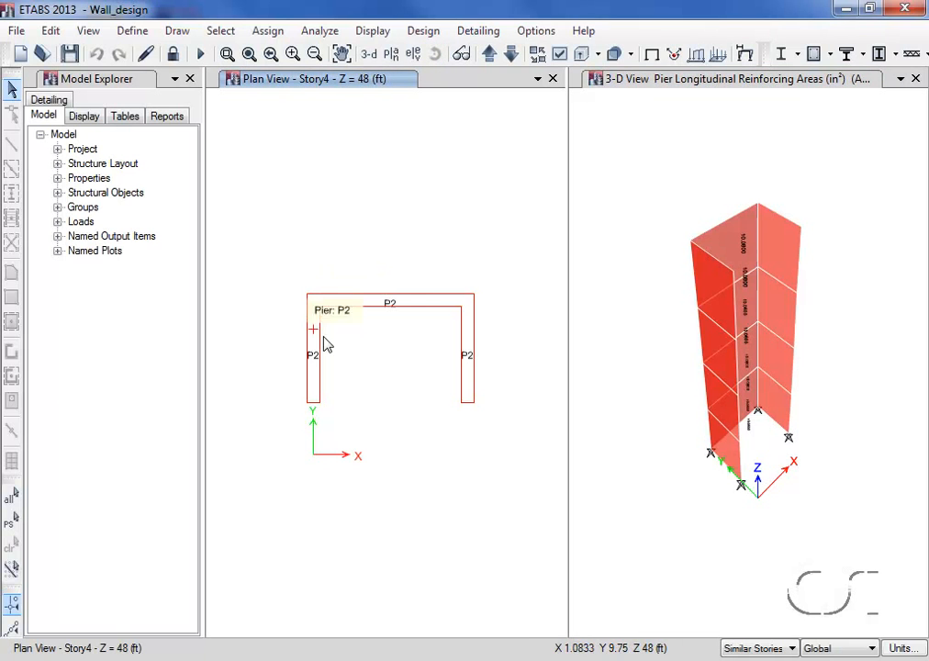
{"action": "left_click", "coordinate": [316, 369]}
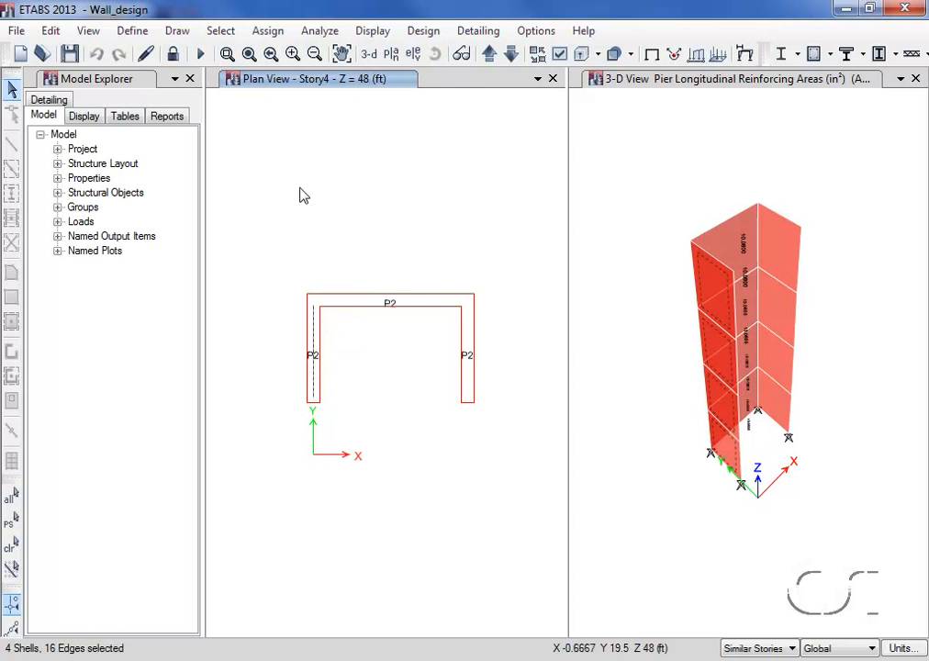
{"action": "left_click", "coordinate": [268, 32]}
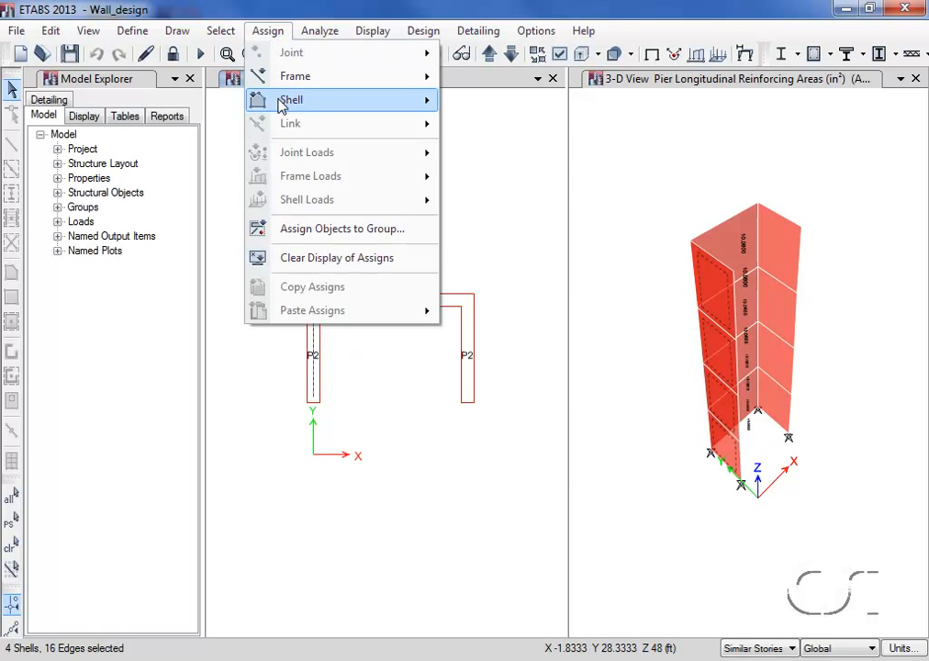
{"action": "mouse_move", "coordinate": [286, 102]}
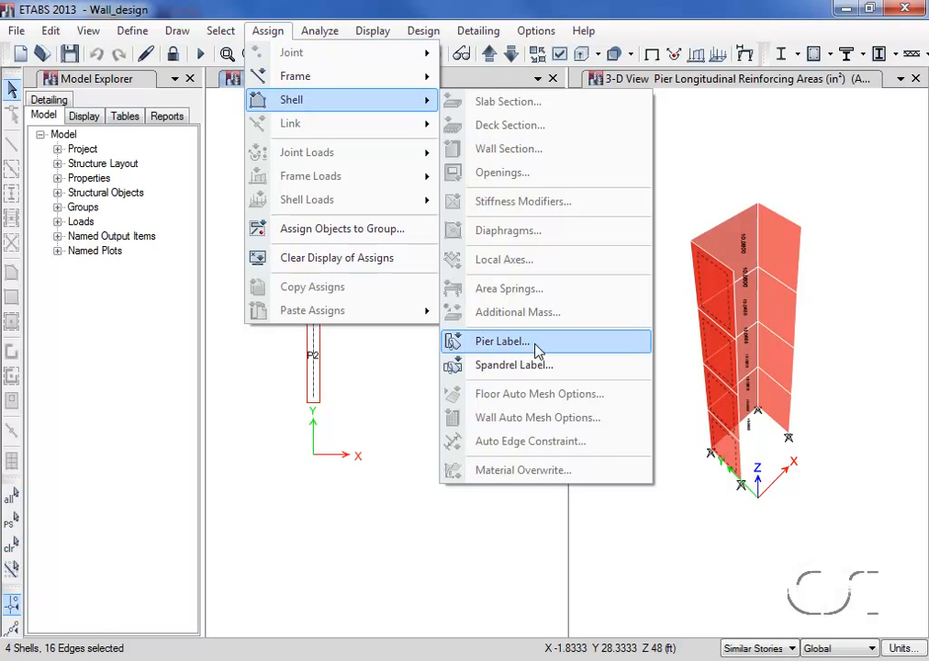
{"action": "left_click", "coordinate": [503, 341]}
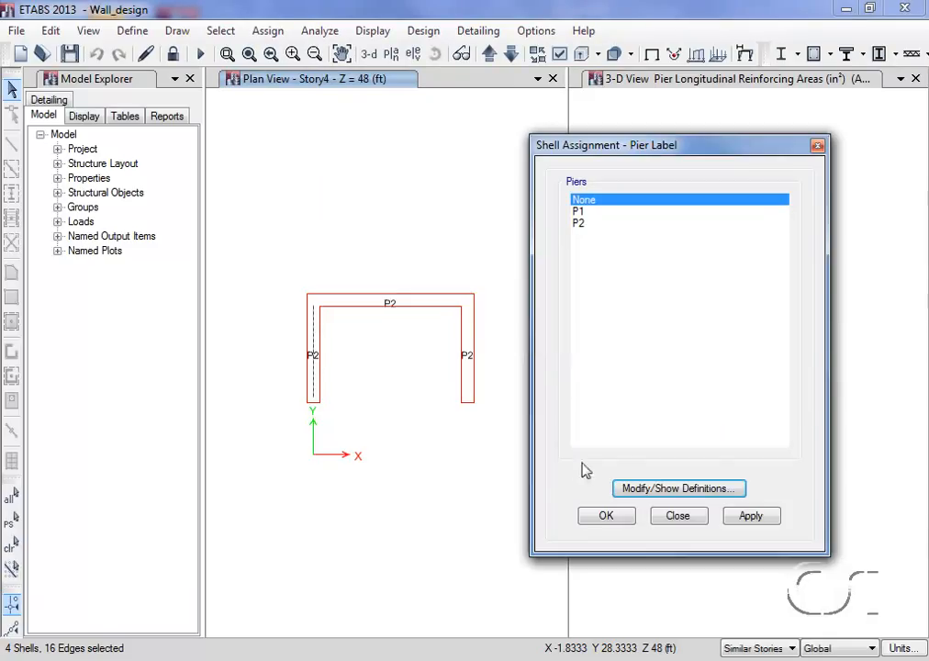
{"action": "left_click", "coordinate": [648, 490]}
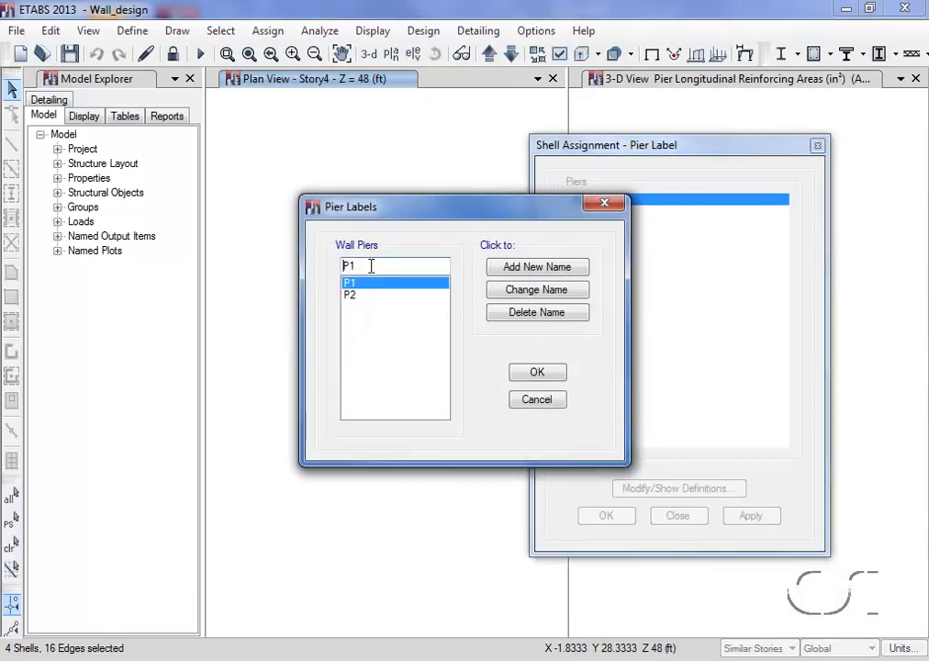
{"action": "key", "text": "BackSpace"}
{"action": "type", "text": "3"}
{"action": "left_click", "coordinate": [548, 266]}
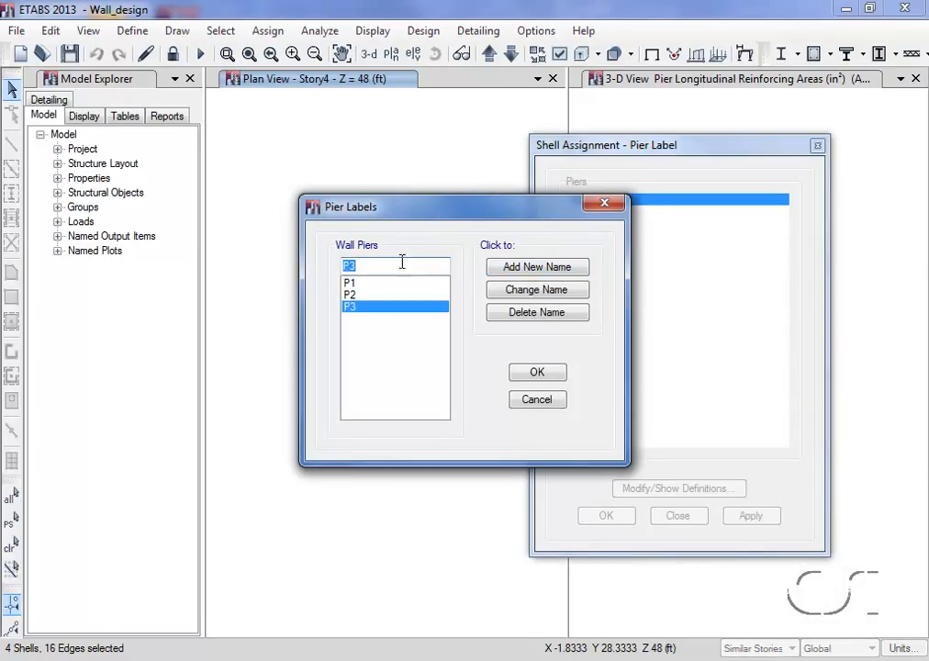
{"action": "left_click", "coordinate": [358, 265]}
{"action": "type", "text": "4"}
{"action": "left_click", "coordinate": [551, 267]}
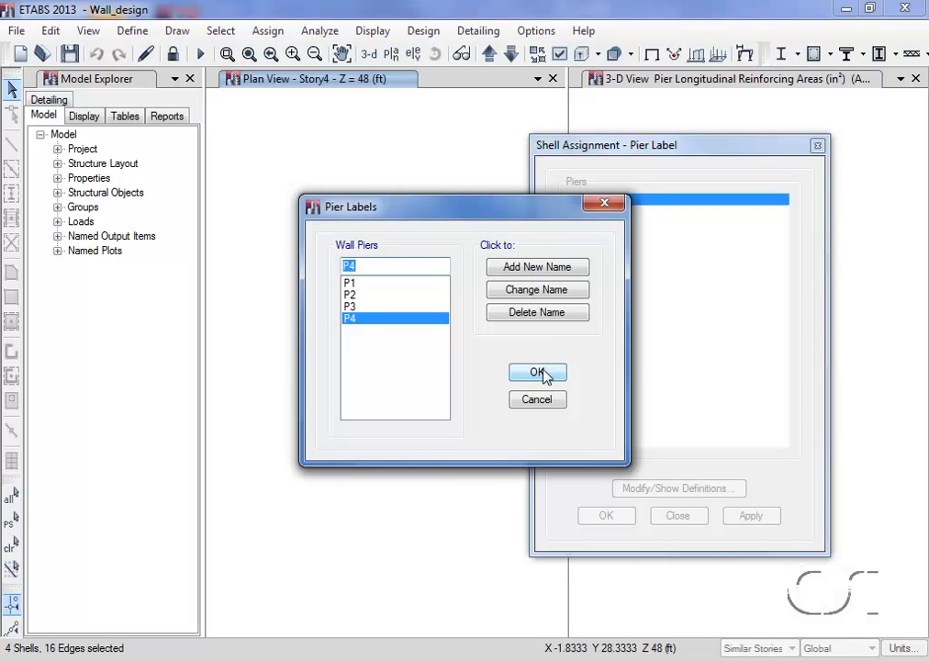
{"action": "left_click", "coordinate": [537, 372]}
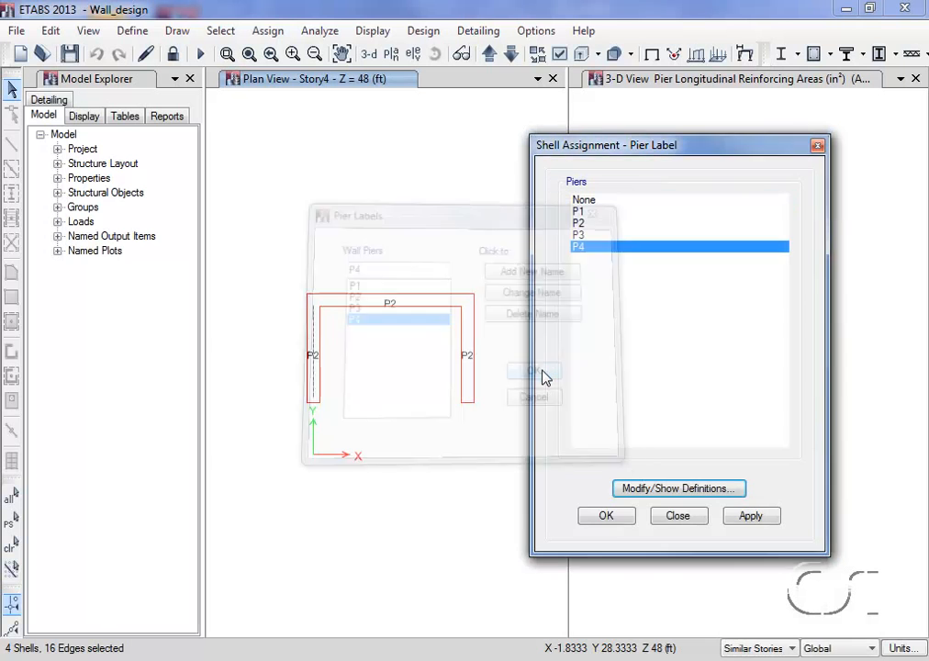
Assign pier label P3 to the selected left wall leg and P4 to the right wall leg.
{"action": "left_click", "coordinate": [579, 235]}
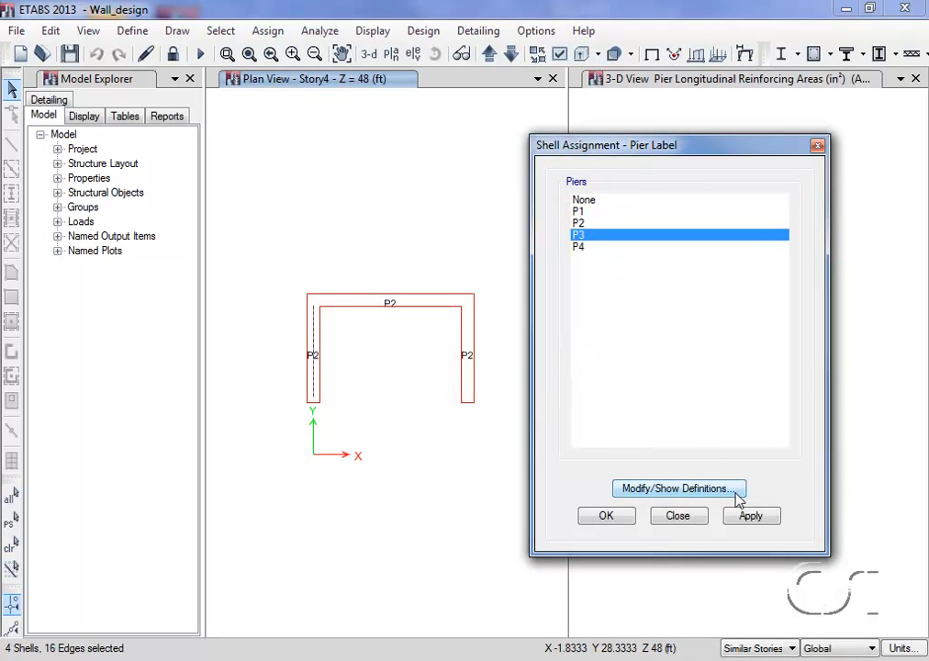
{"action": "left_click", "coordinate": [752, 517]}
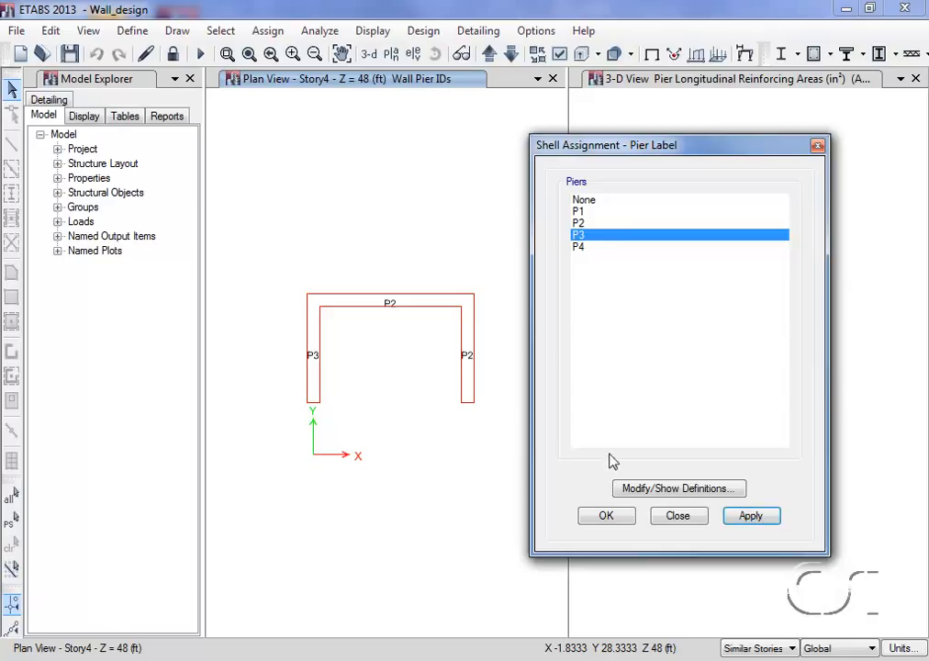
{"action": "left_click", "coordinate": [472, 364]}
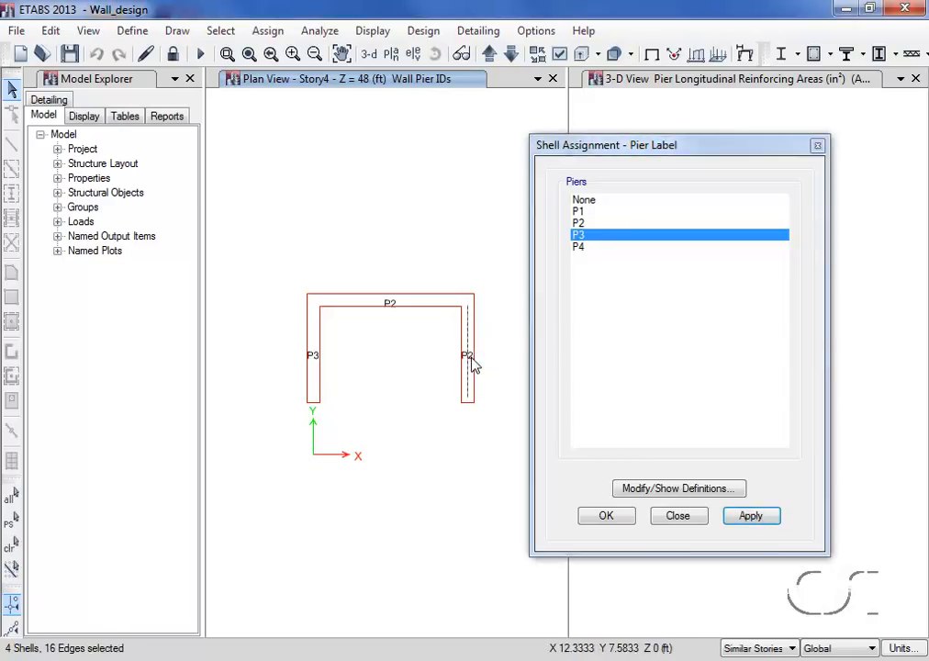
{"action": "left_click", "coordinate": [579, 247]}
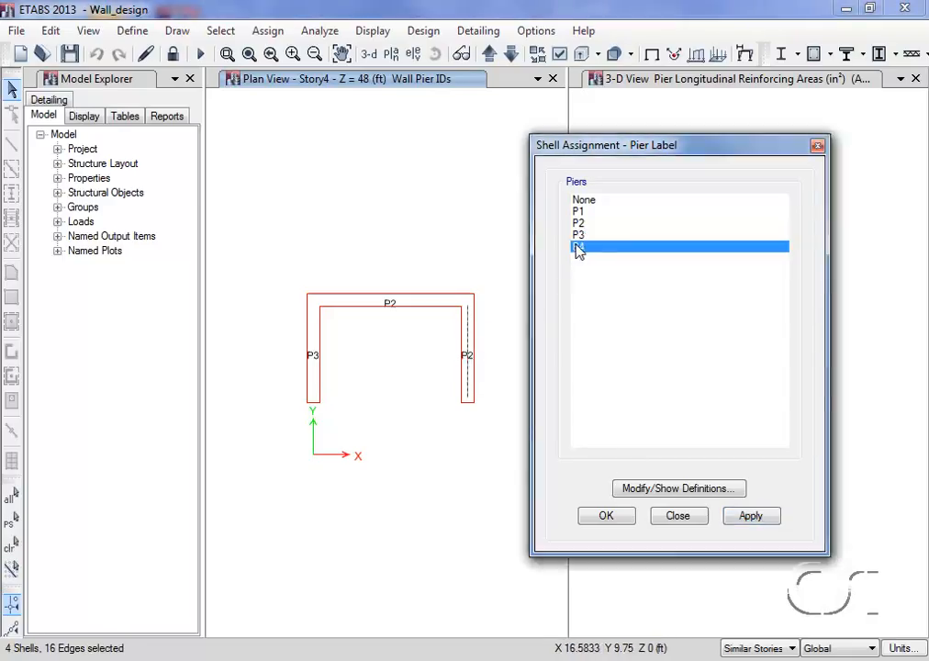
{"action": "left_click", "coordinate": [750, 516]}
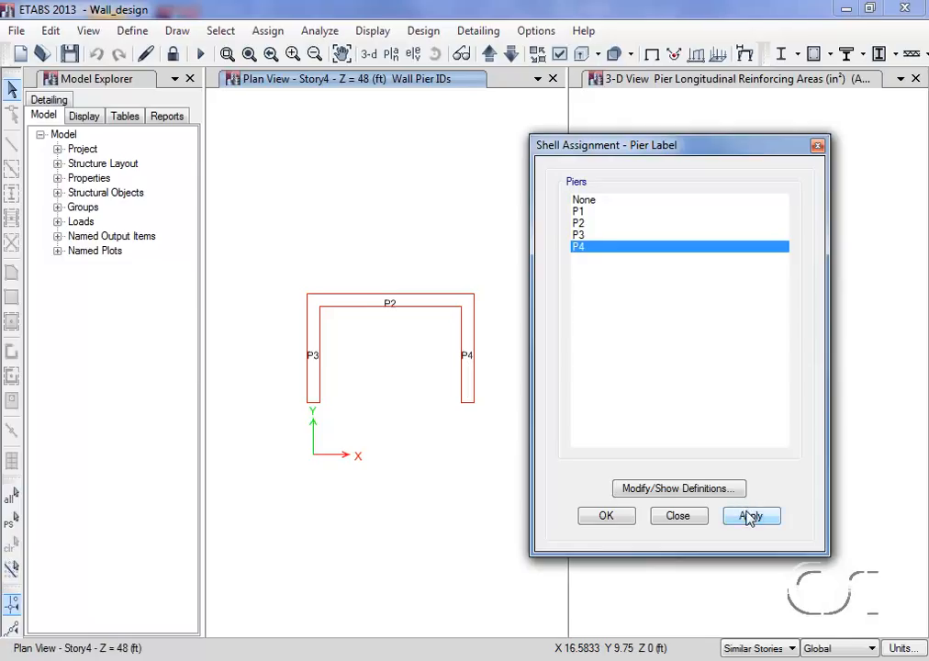
{"action": "left_click", "coordinate": [614, 515]}
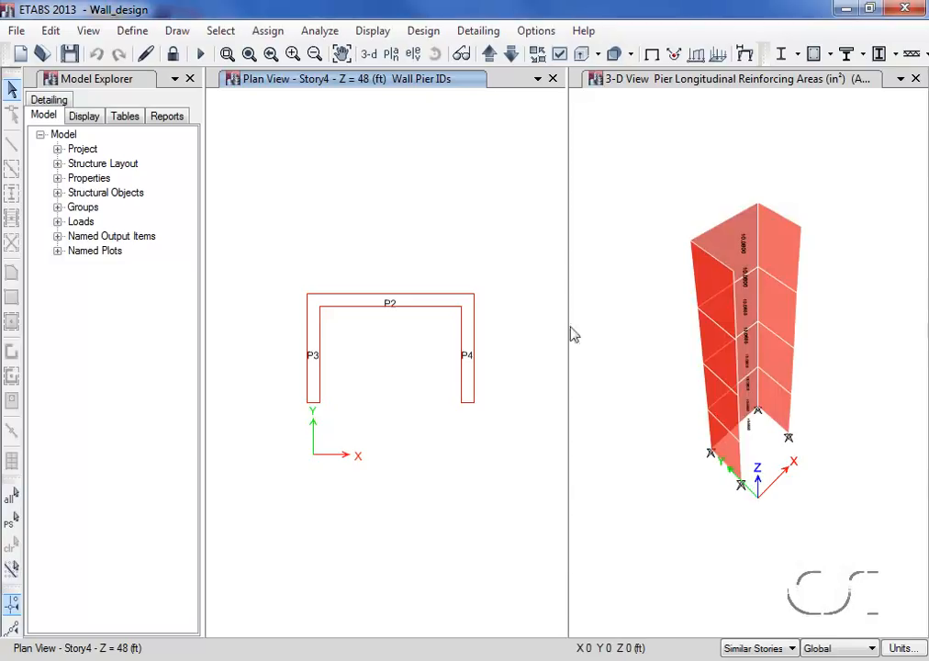
Rerun the shear wall design check with the three wall legs labelled as separate piers.
{"action": "left_click", "coordinate": [421, 31]}
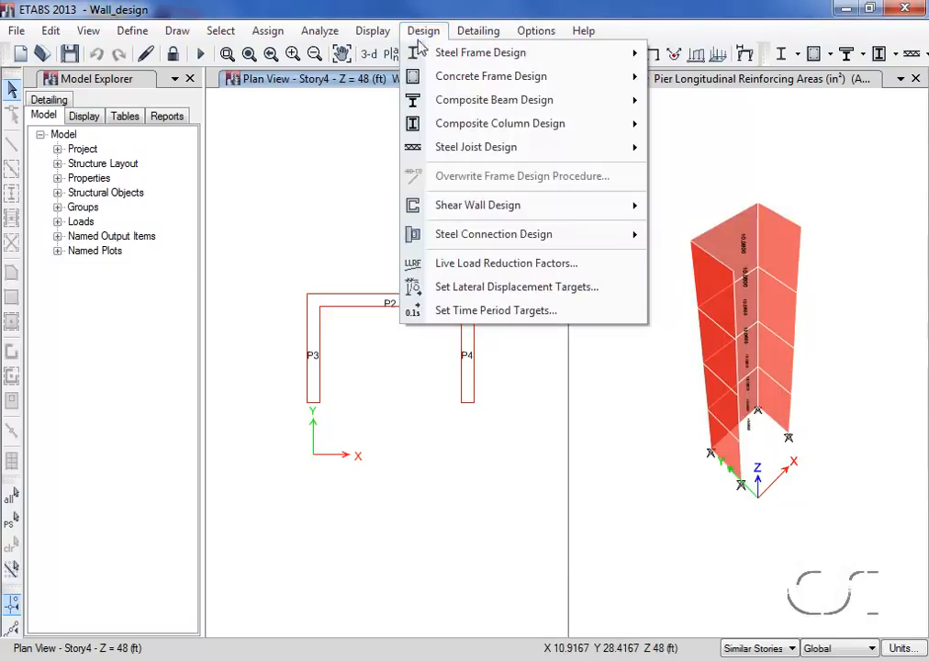
{"action": "mouse_move", "coordinate": [438, 206]}
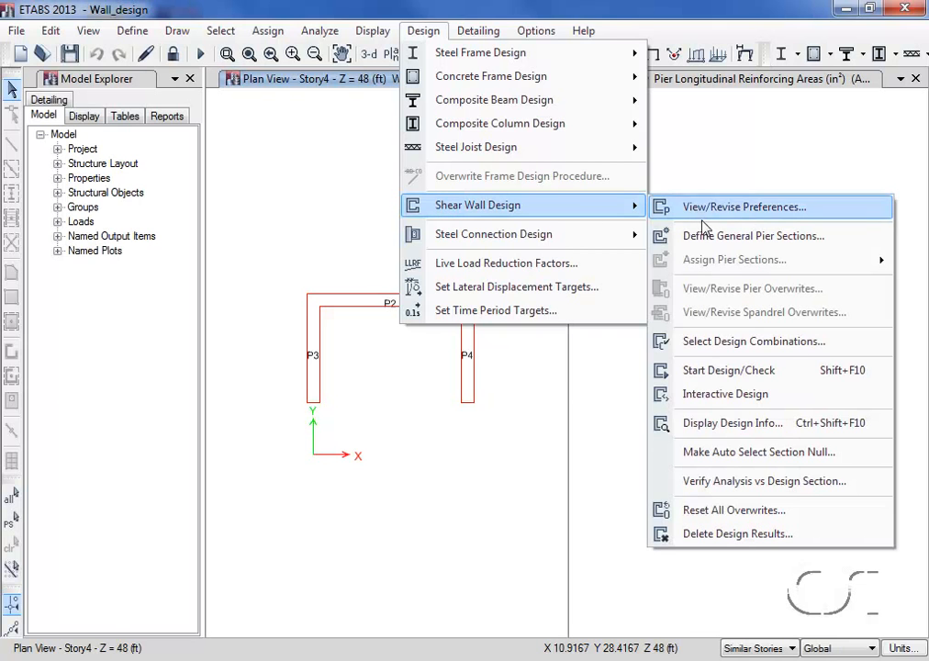
{"action": "left_click", "coordinate": [774, 372]}
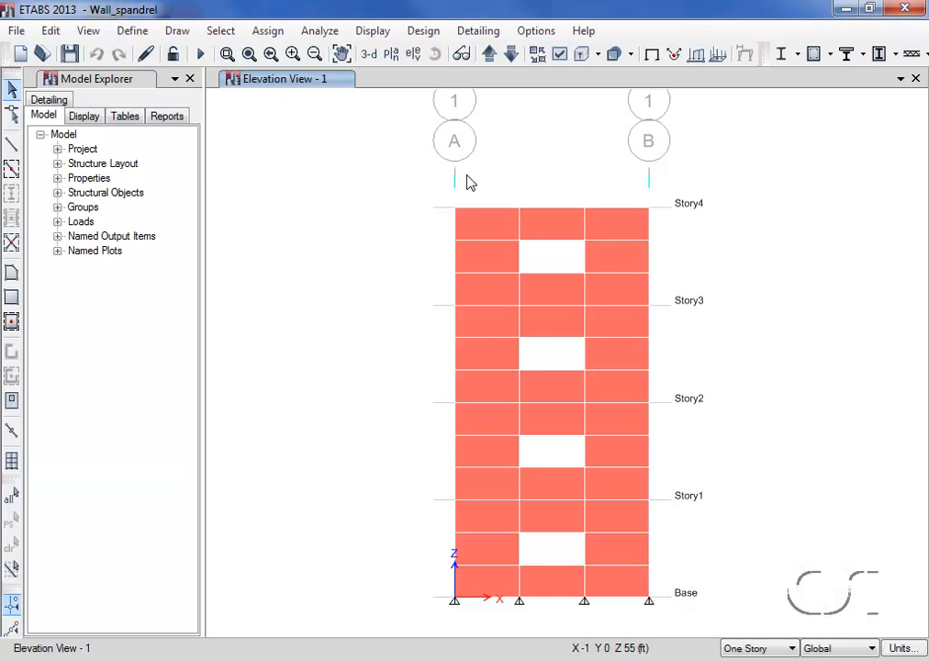
Assign pier label P1 to the left column of wall panels from Base to Story4 in the Wall_spandrel elevation.
{"action": "left_click_drag", "start_coordinate": [489, 190], "coordinate": [425, 624]}
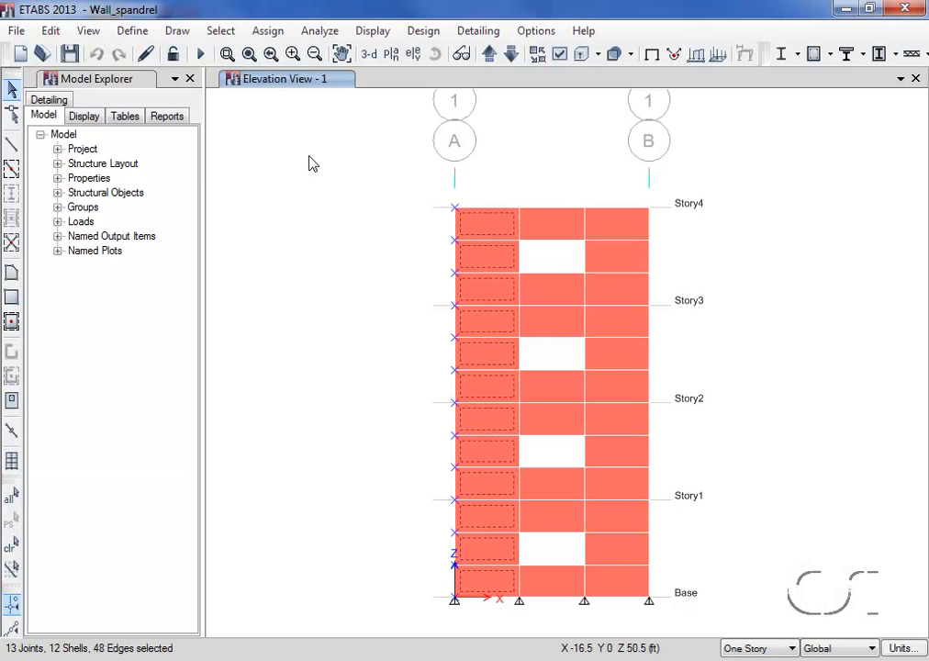
{"action": "left_click", "coordinate": [267, 30]}
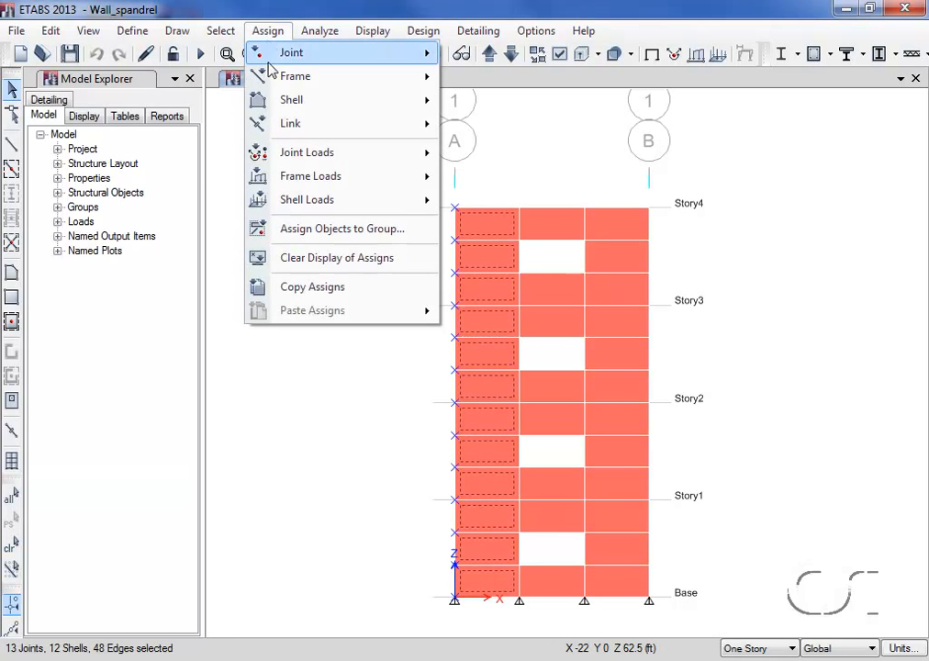
{"action": "mouse_move", "coordinate": [315, 100]}
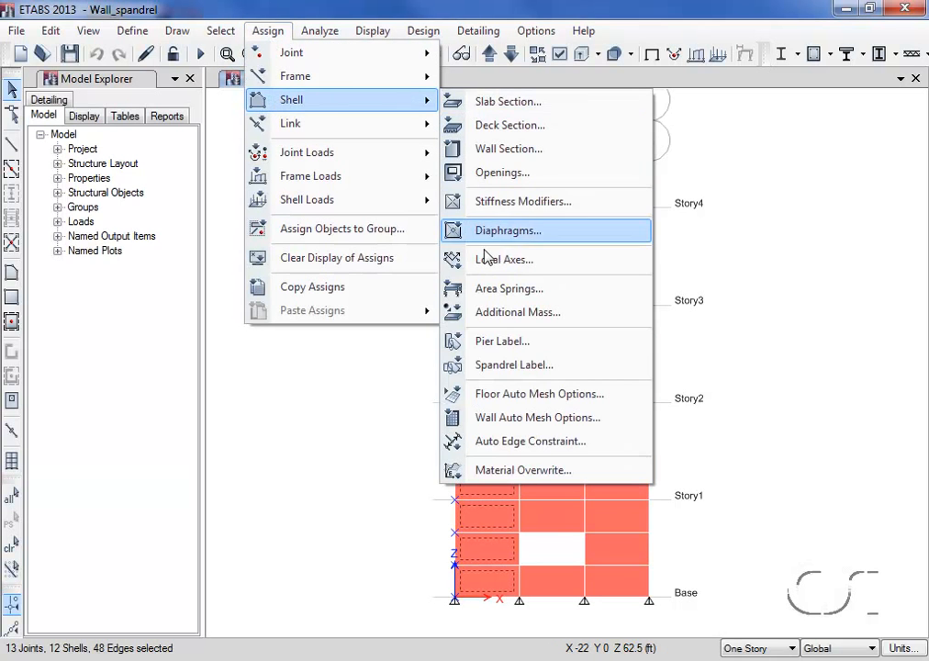
{"action": "left_click", "coordinate": [491, 342]}
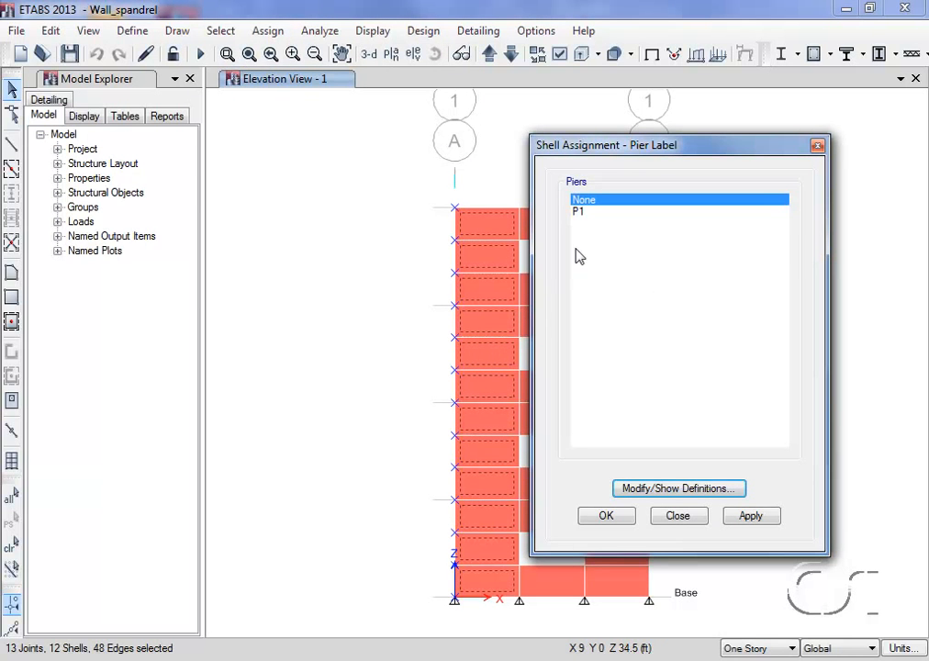
{"action": "left_click", "coordinate": [586, 212]}
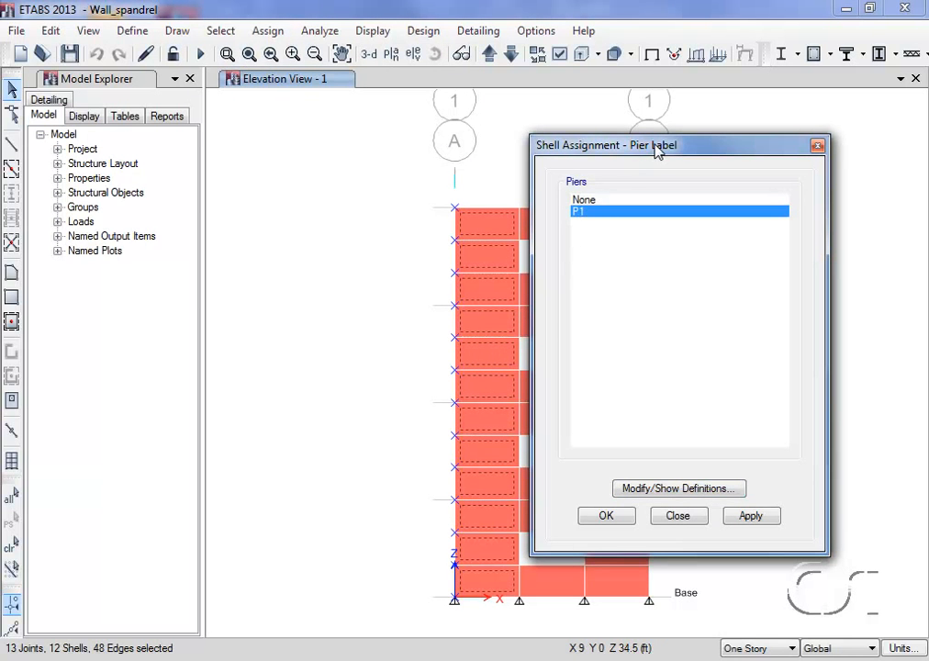
{"action": "left_click", "coordinate": [766, 516]}
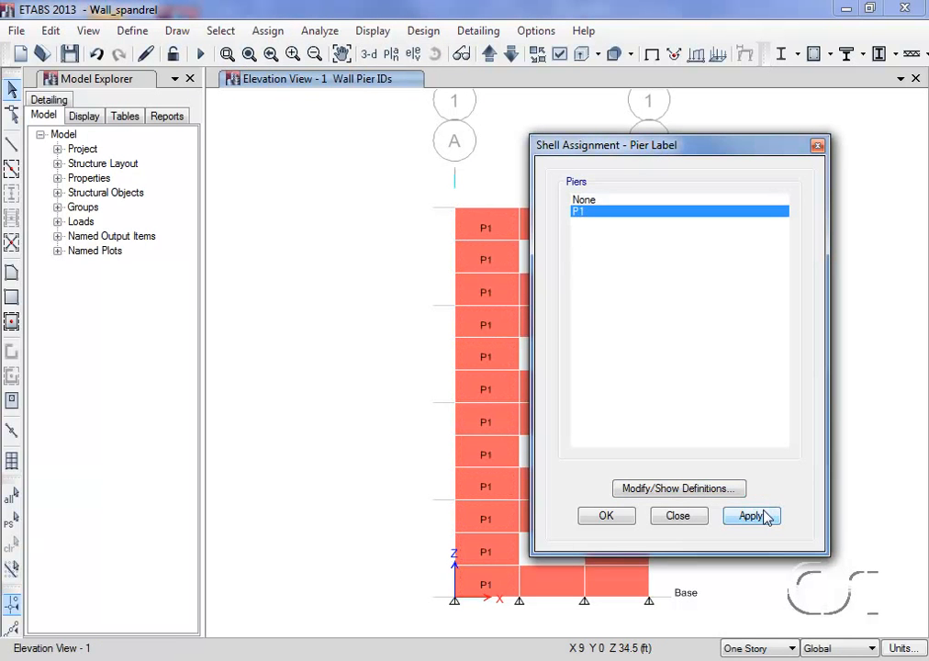
Define pier label P2 and assign it to the right column of wall panels from Base to Story4.
{"action": "left_click_drag", "start_coordinate": [767, 154], "coordinate": [349, 147]}
{"action": "left_click_drag", "start_coordinate": [667, 197], "coordinate": [622, 613]}
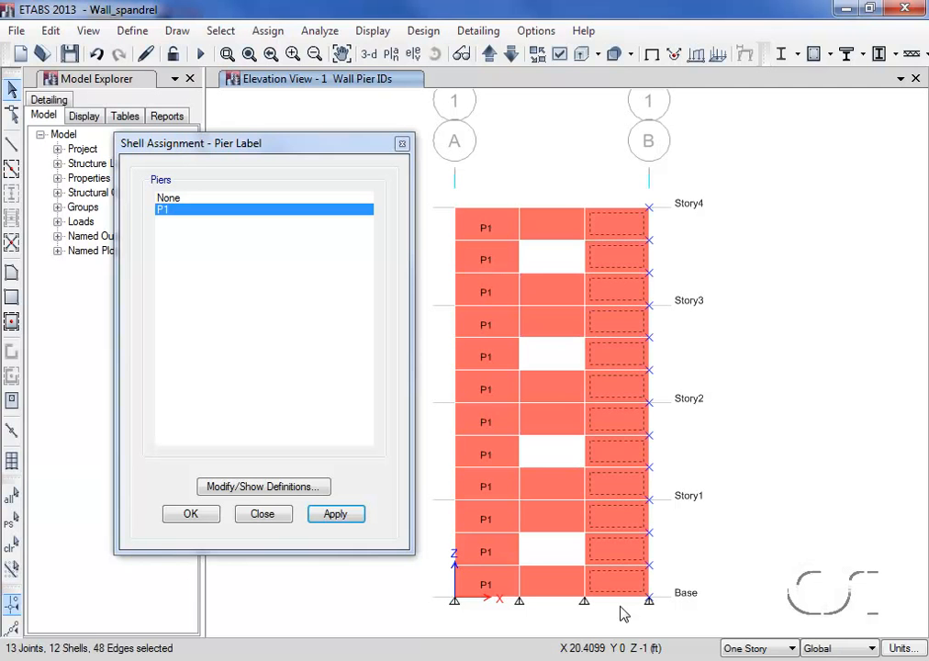
{"action": "left_click", "coordinate": [299, 490]}
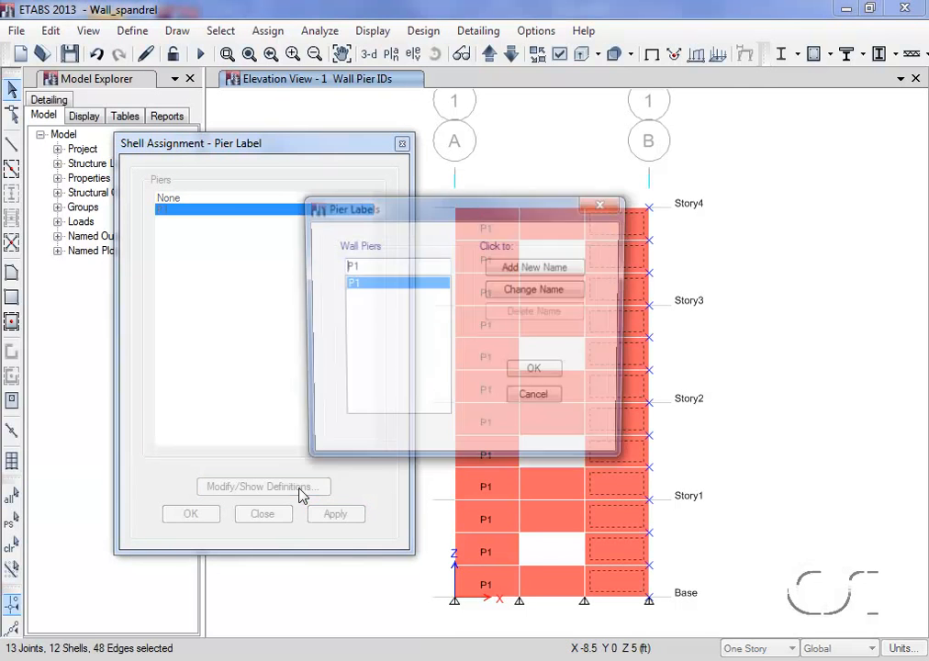
{"action": "double_click", "coordinate": [348, 265]}
{"action": "type", "text": "2"}
{"action": "left_click", "coordinate": [562, 267]}
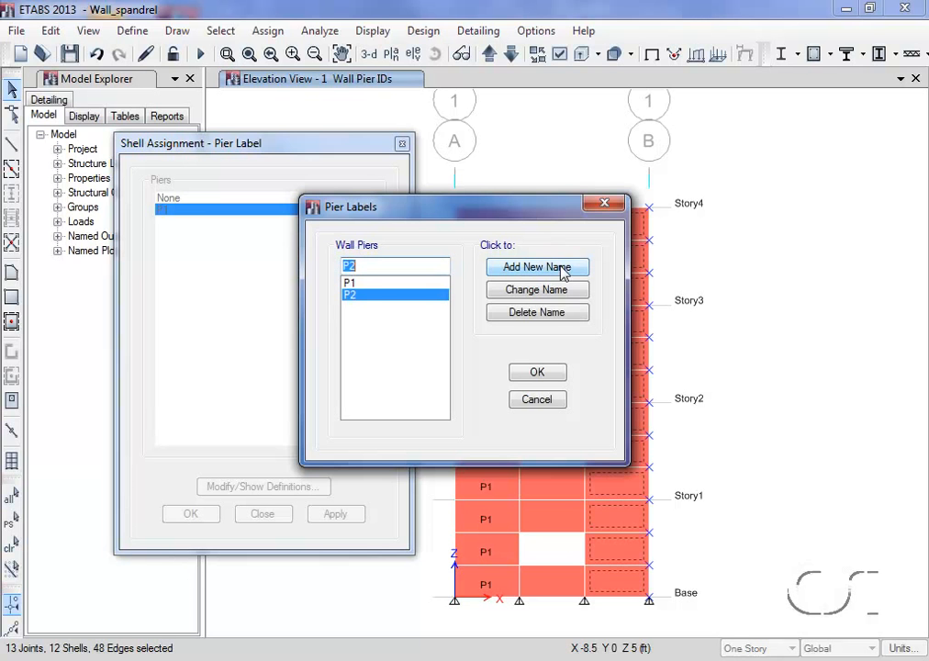
{"action": "left_click", "coordinate": [542, 372]}
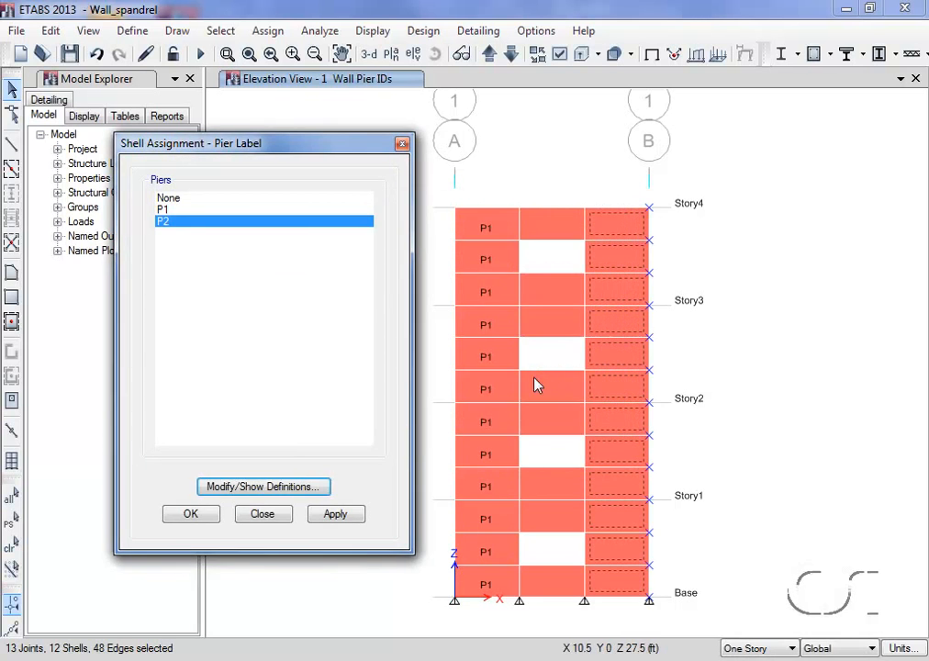
{"action": "left_click", "coordinate": [336, 515]}
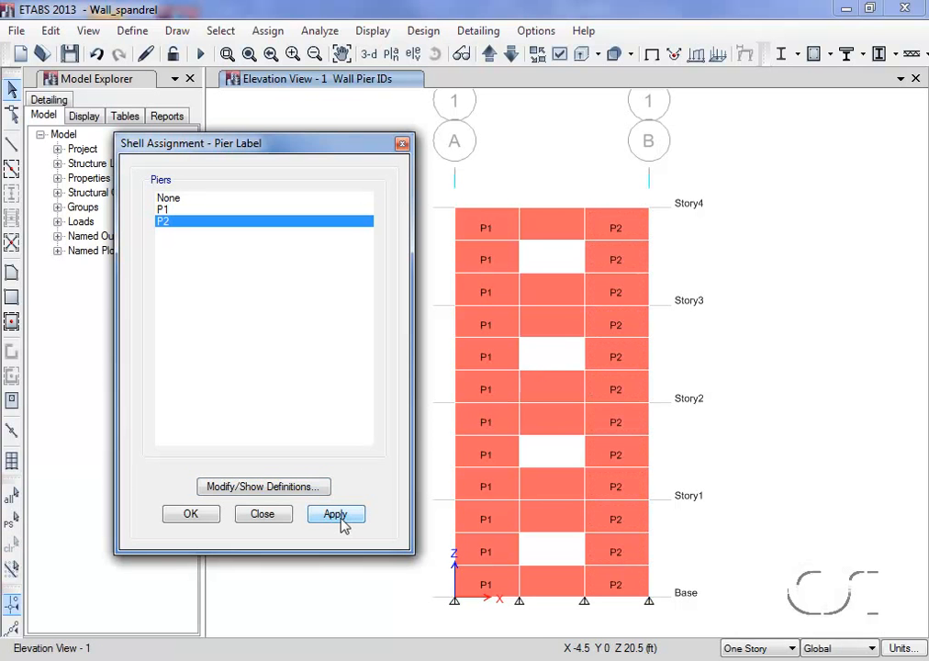
{"action": "left_click", "coordinate": [273, 520]}
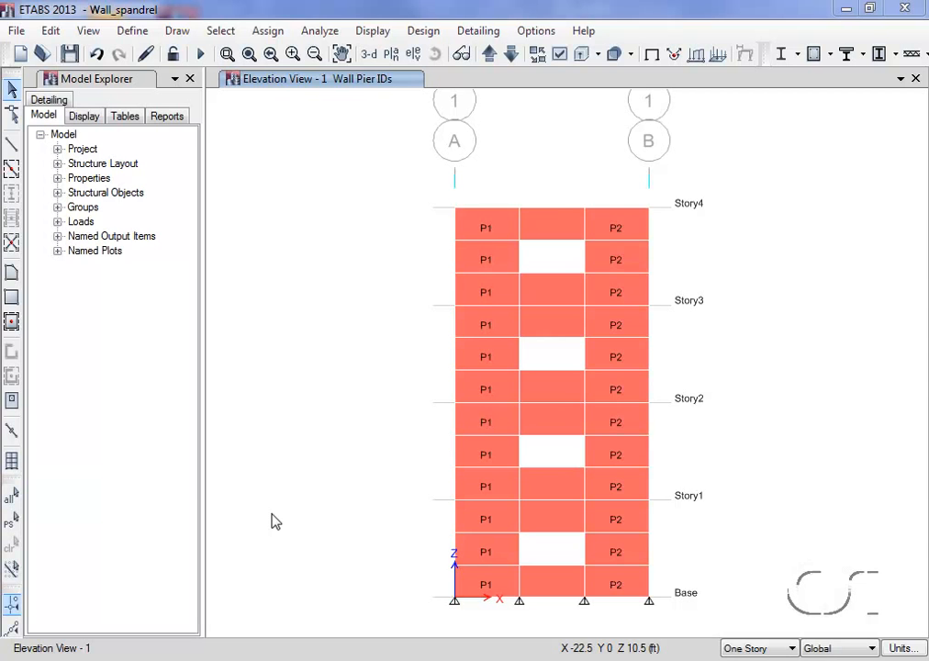
Assign spandrel label S1 to the middle wall panels above and below the openings from Base to Story4.
{"action": "left_click_drag", "start_coordinate": [564, 184], "coordinate": [535, 606]}
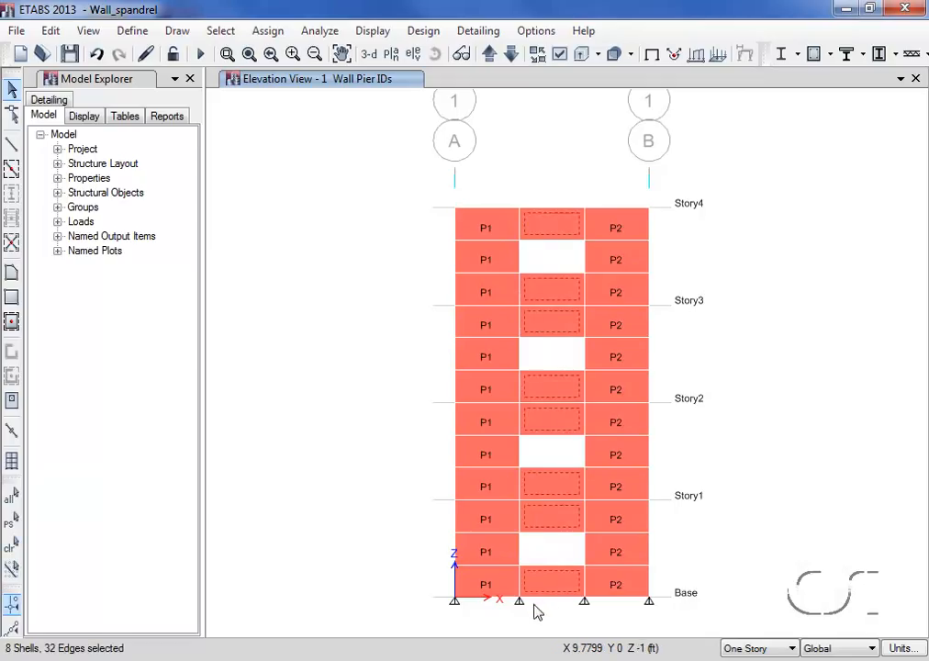
{"action": "left_click", "coordinate": [267, 30]}
{"action": "mouse_move", "coordinate": [284, 98]}
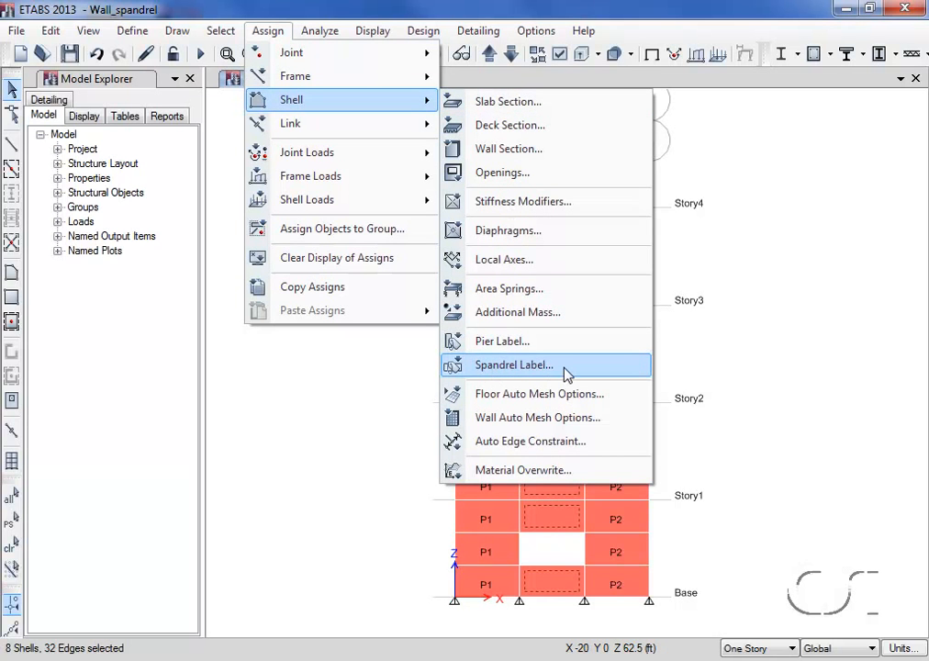
{"action": "left_click", "coordinate": [514, 365]}
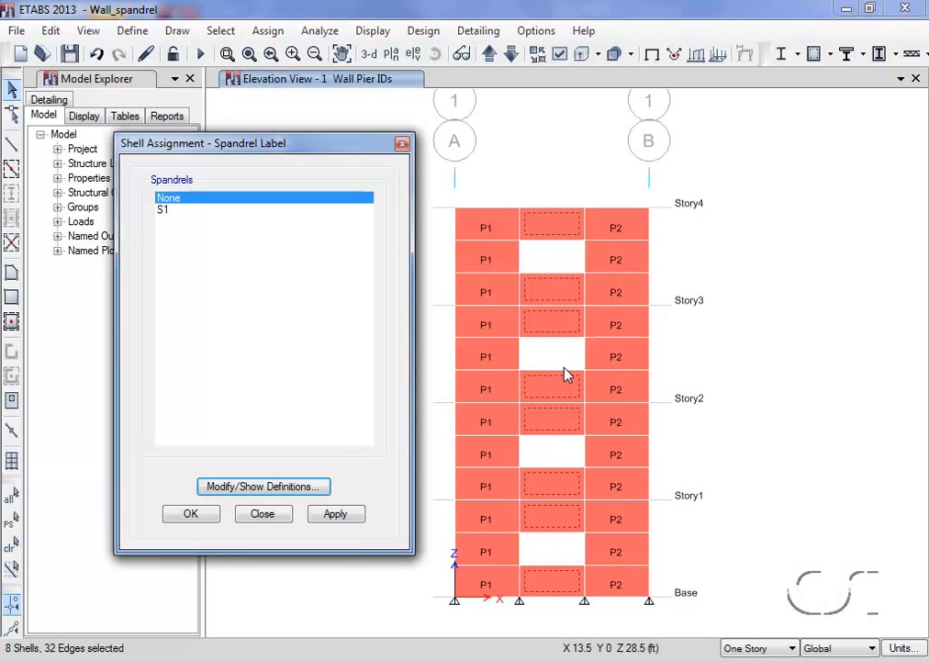
{"action": "left_click", "coordinate": [171, 215]}
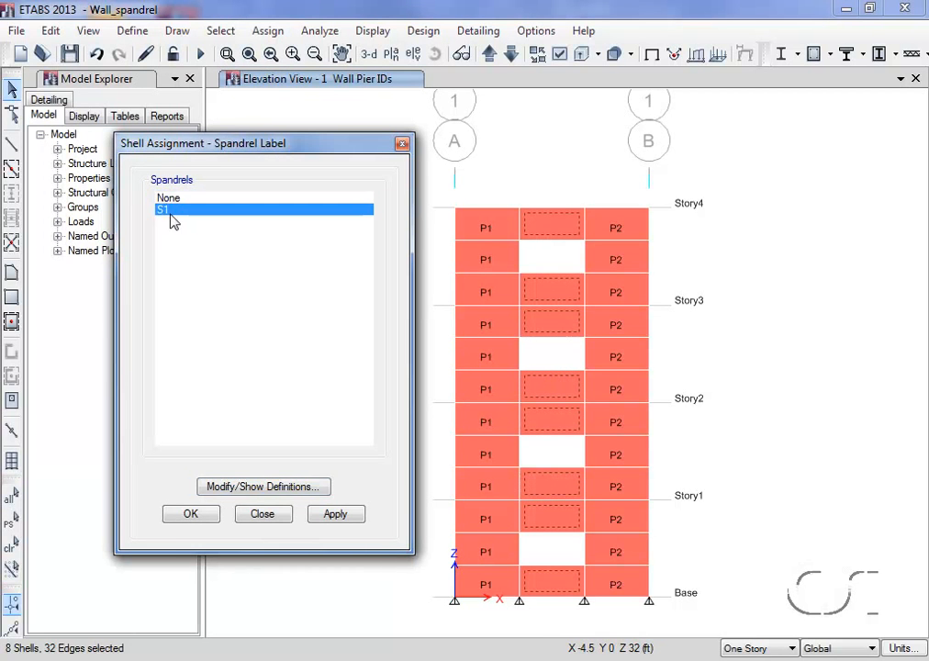
{"action": "left_click", "coordinate": [337, 515]}
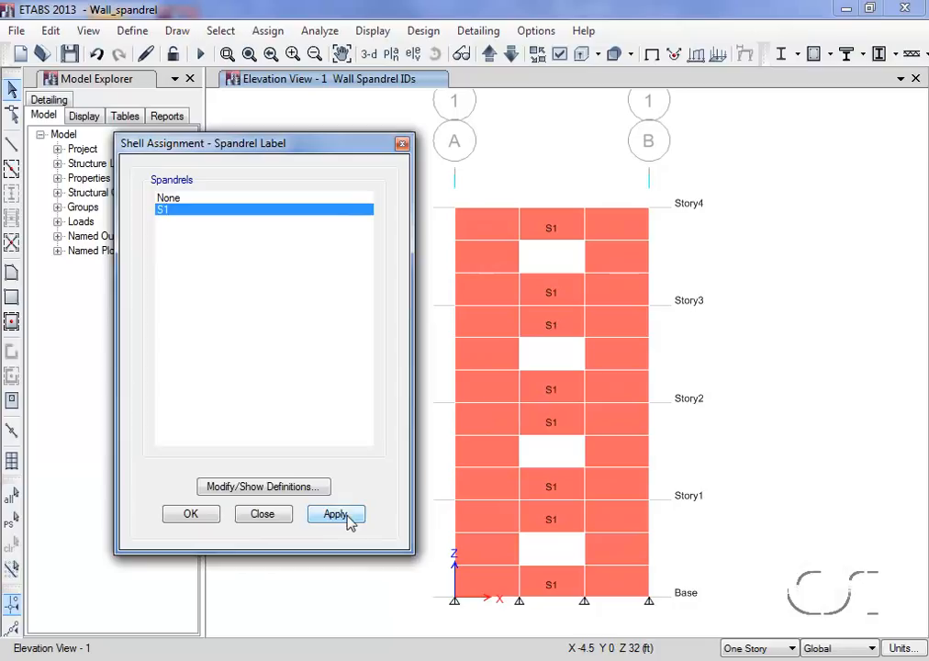
{"action": "left_click", "coordinate": [266, 515]}
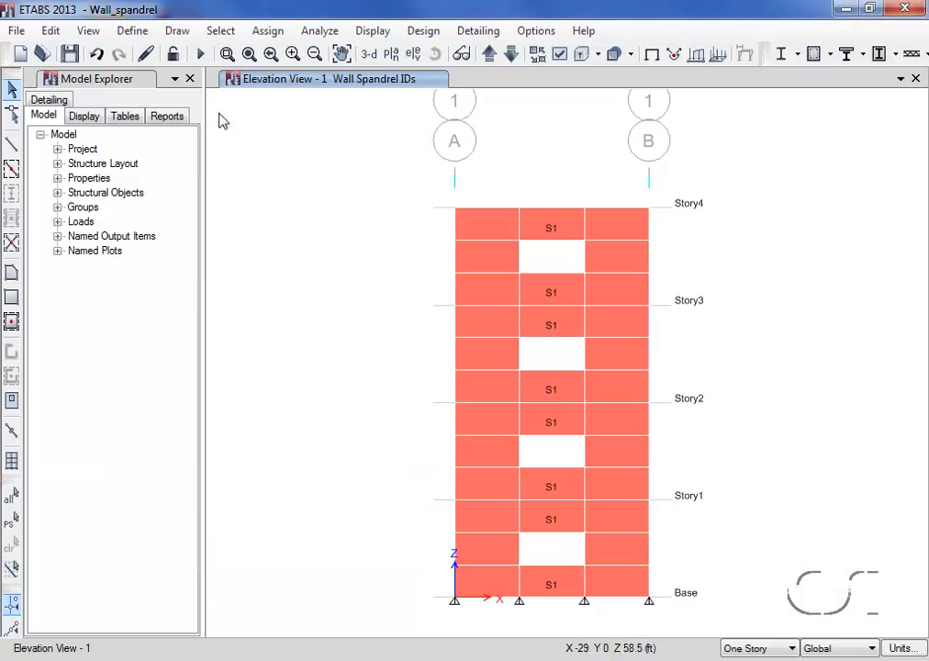
Run the analysis and the shear wall design check for the labelled piers and spandrels.
{"action": "left_click", "coordinate": [204, 56]}
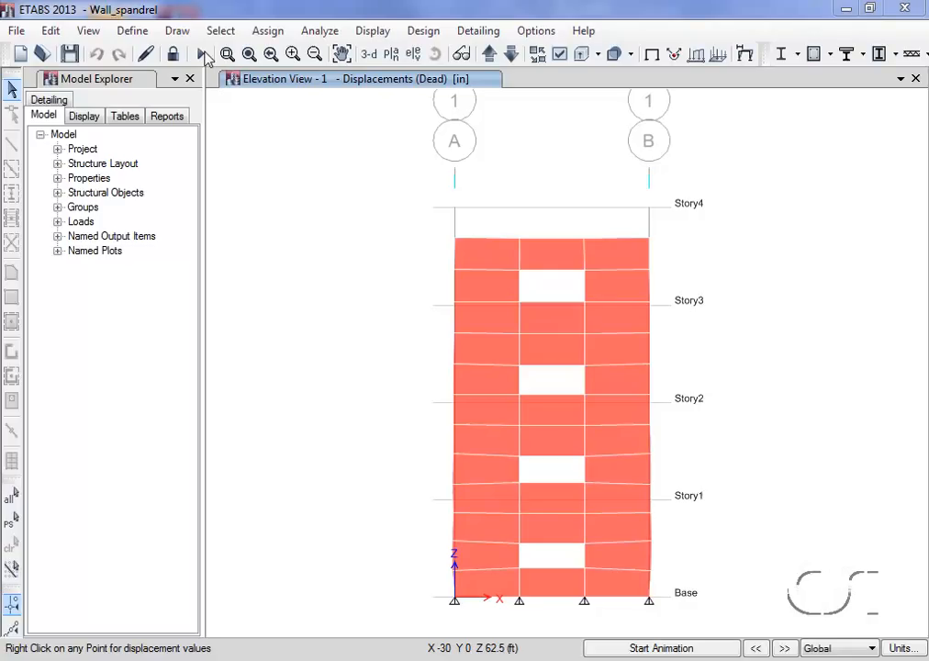
{"action": "left_click", "coordinate": [411, 30]}
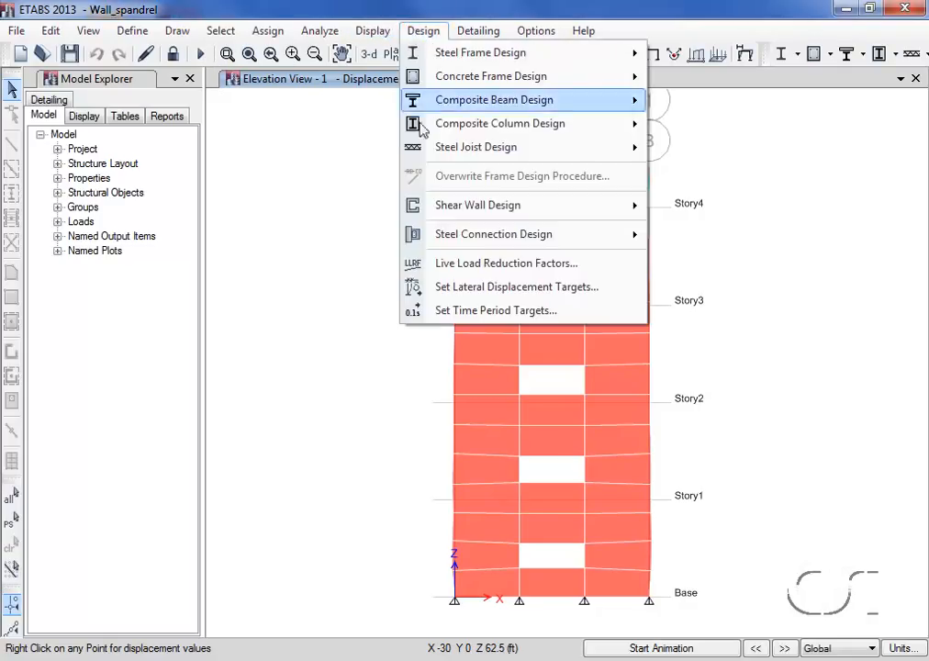
{"action": "mouse_move", "coordinate": [440, 205]}
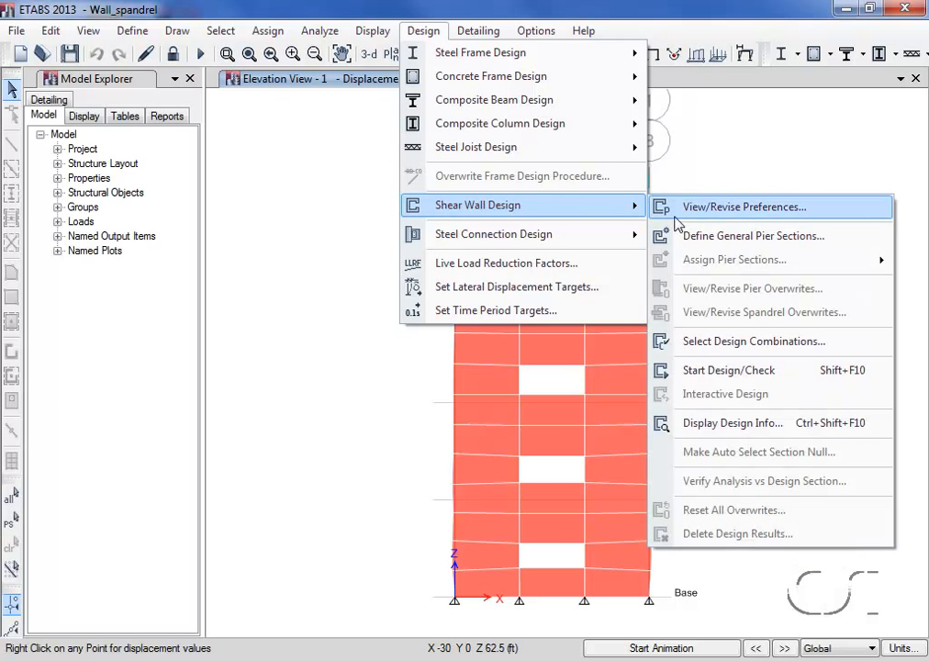
{"action": "left_click", "coordinate": [786, 376]}
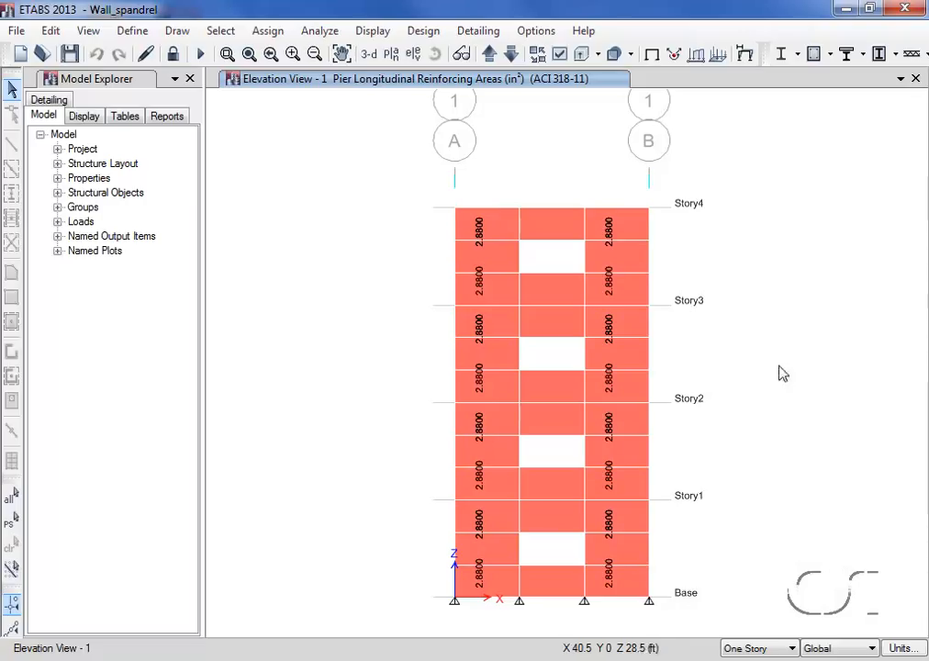
Display the Spandrel Longitudinal Reinforcing design output and examine the design details of the Story3 spandrel.
{"action": "left_click", "coordinate": [423, 30]}
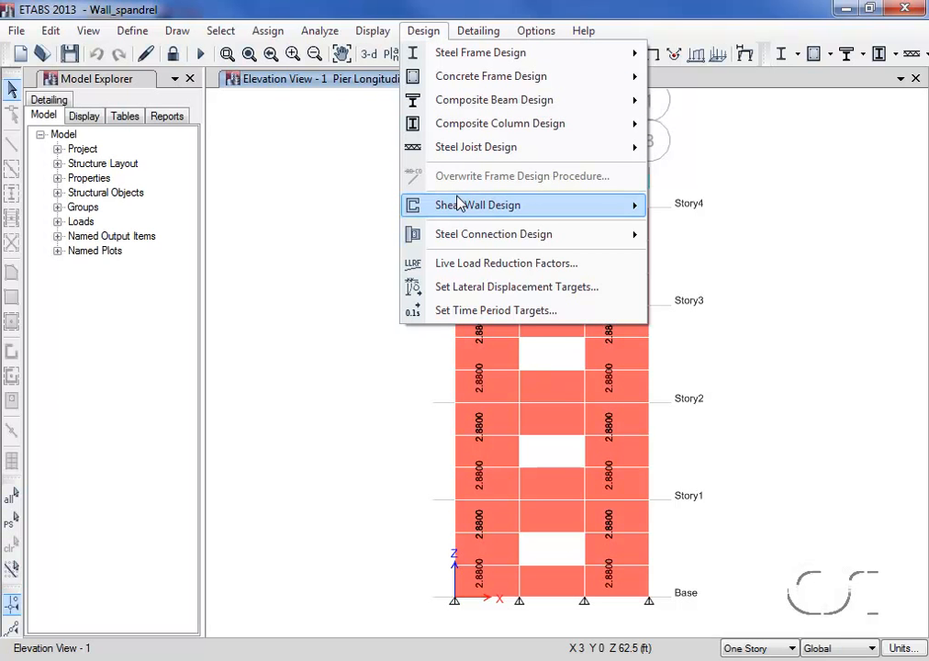
{"action": "mouse_move", "coordinate": [470, 203]}
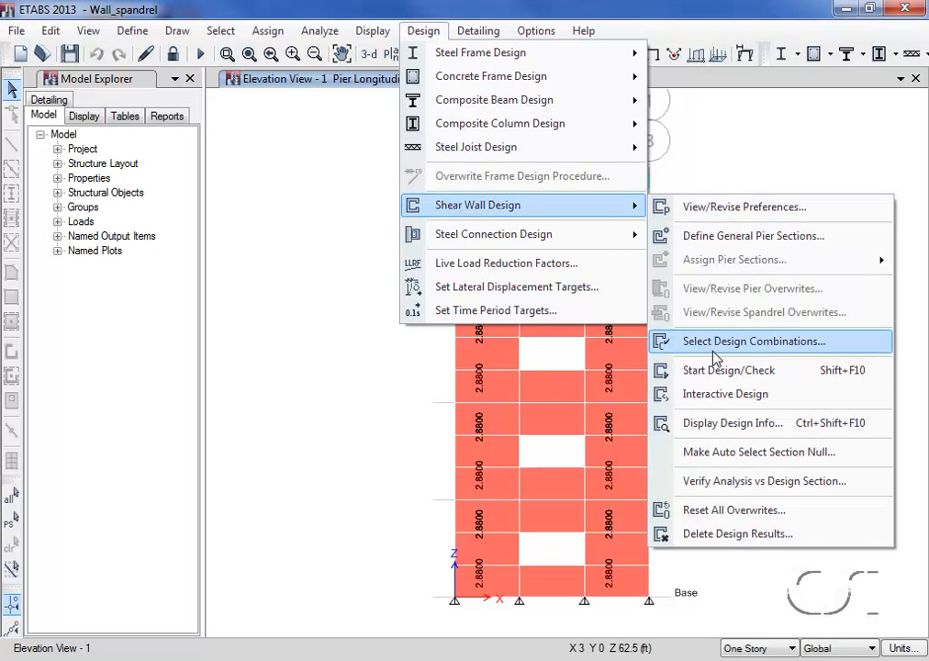
{"action": "left_click", "coordinate": [781, 432]}
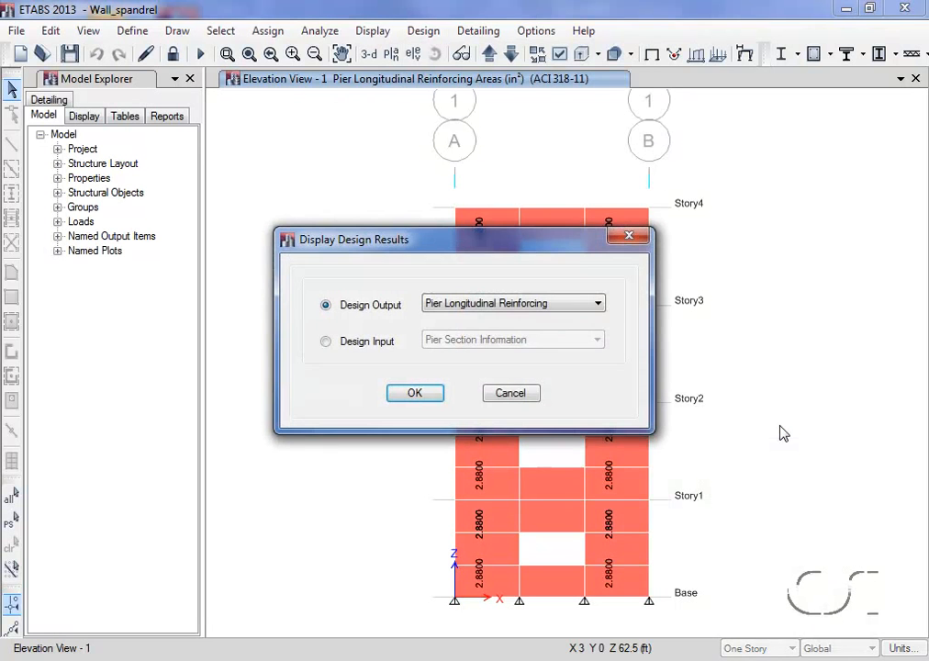
{"action": "left_click", "coordinate": [524, 305]}
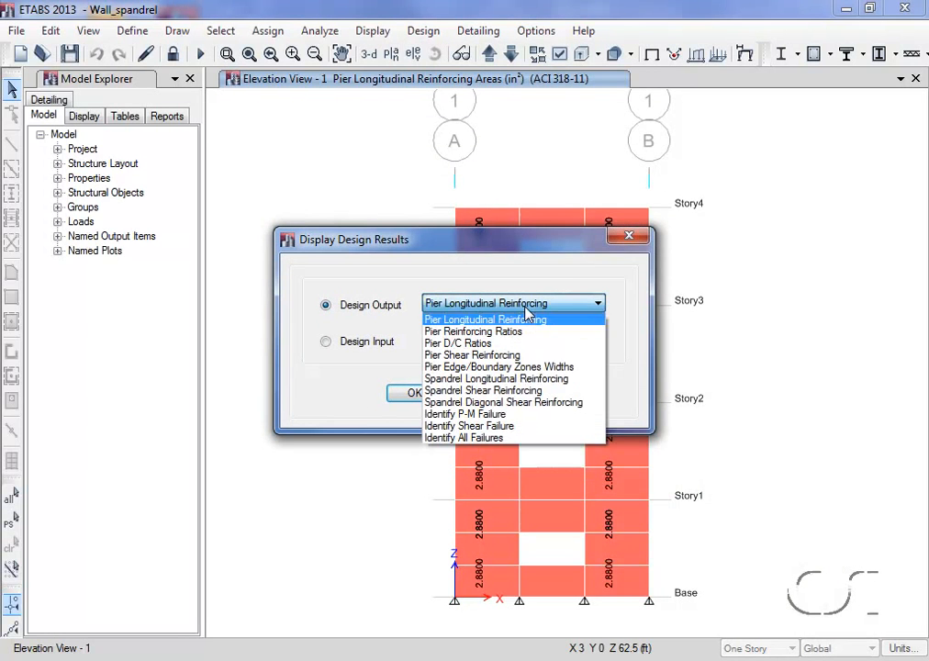
{"action": "left_click", "coordinate": [560, 380]}
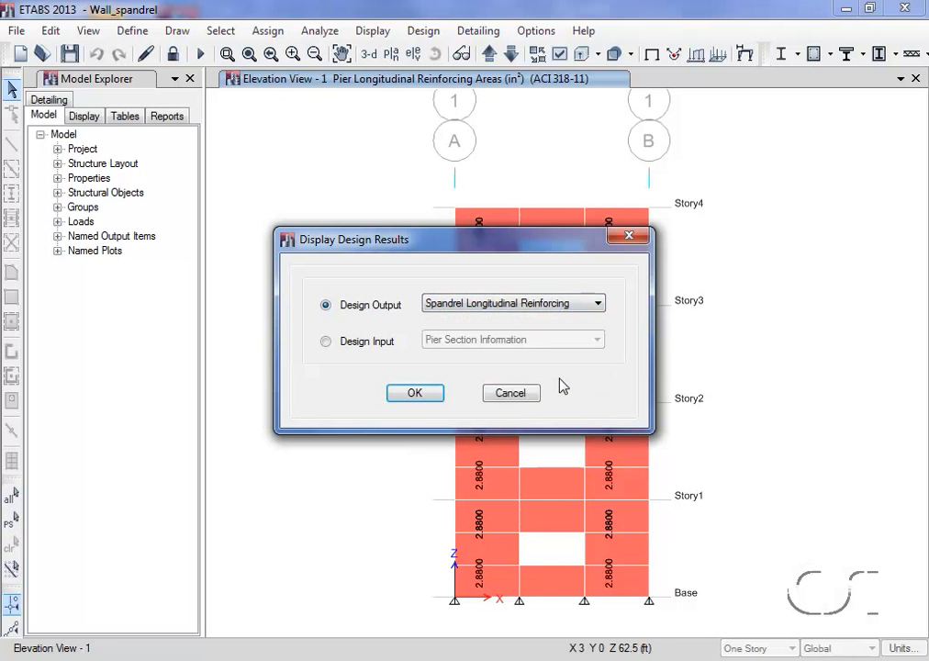
{"action": "left_click", "coordinate": [415, 392]}
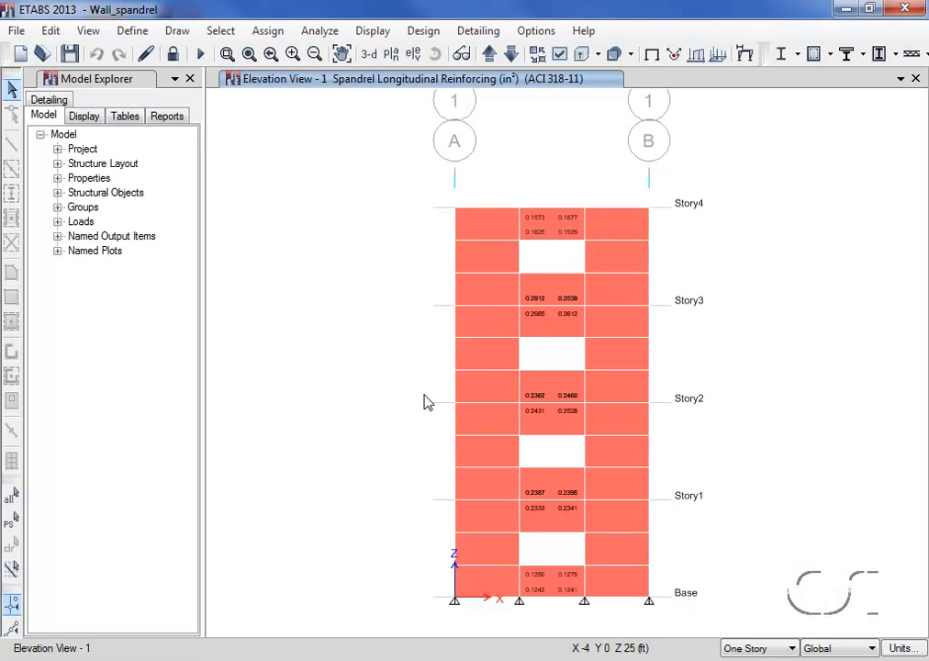
{"action": "right_click", "coordinate": [553, 299]}
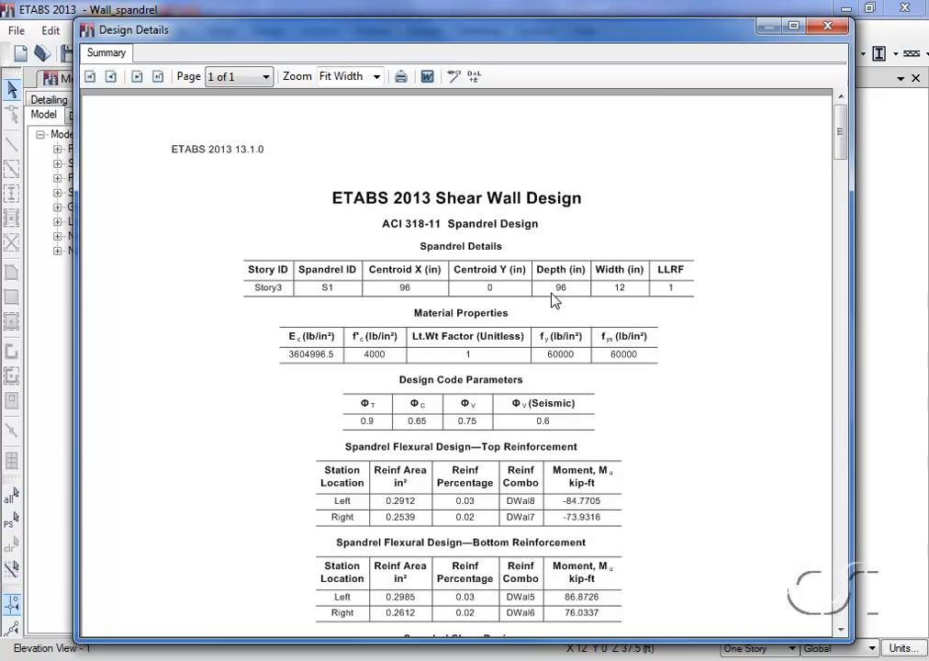
{"action": "left_click", "coordinate": [828, 28]}
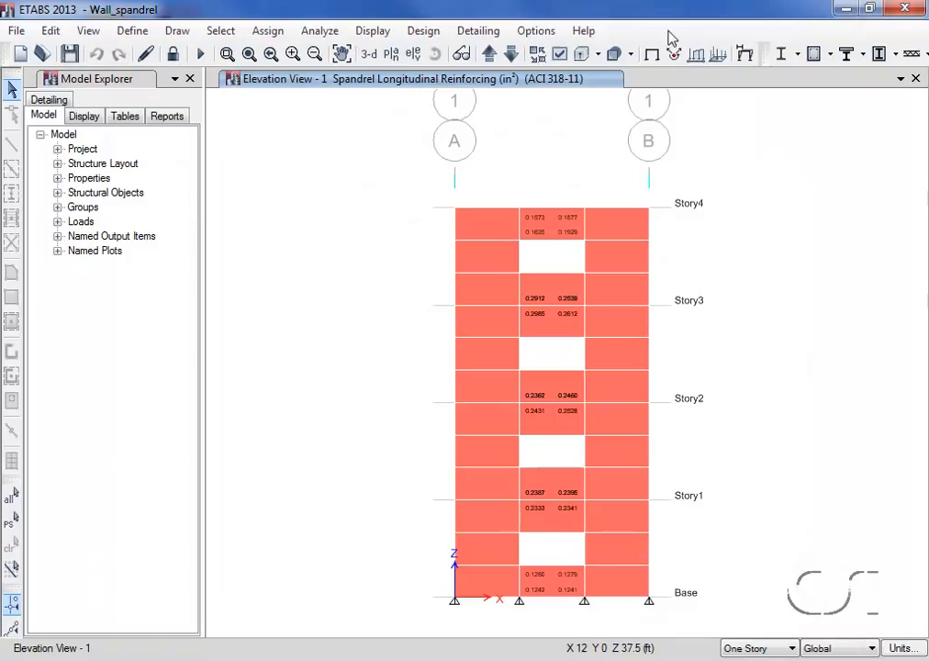
Generate the detailing for the model and open the CW1 Elevation drawing among the individual wall views.
{"action": "left_click", "coordinate": [479, 33]}
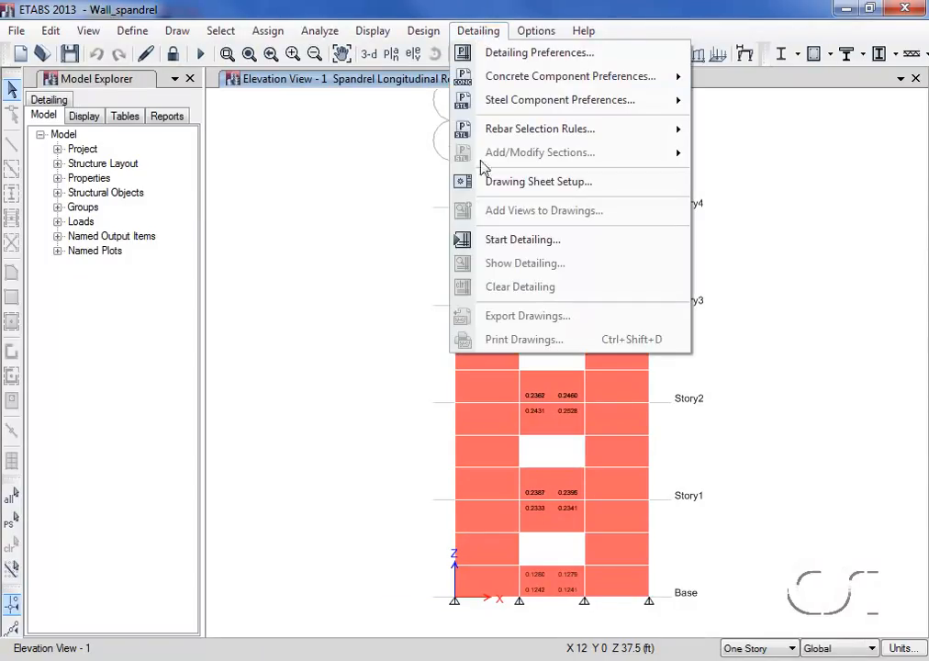
{"action": "left_click", "coordinate": [548, 241]}
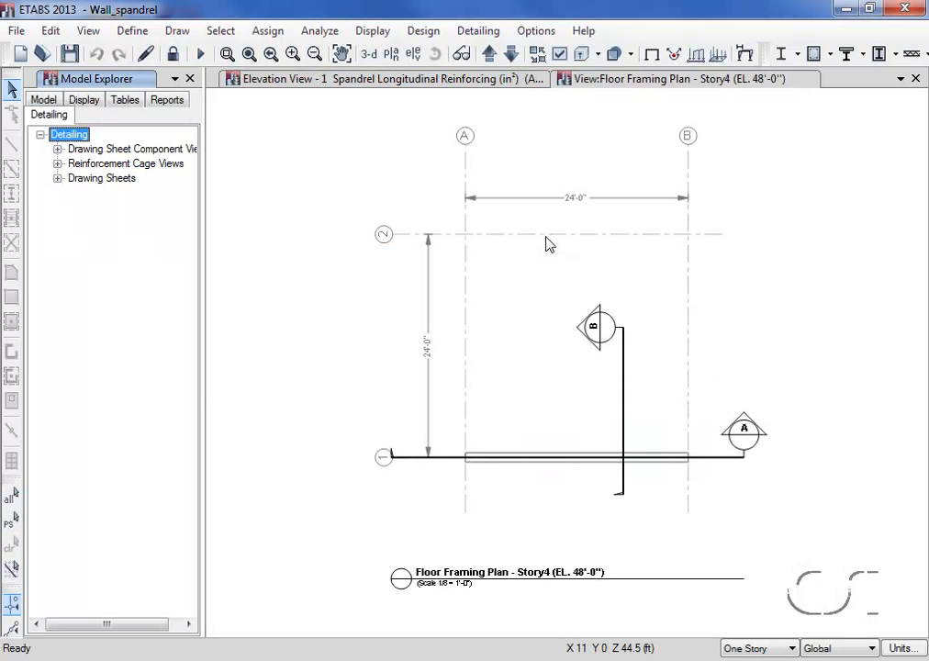
{"action": "left_click", "coordinate": [57, 149]}
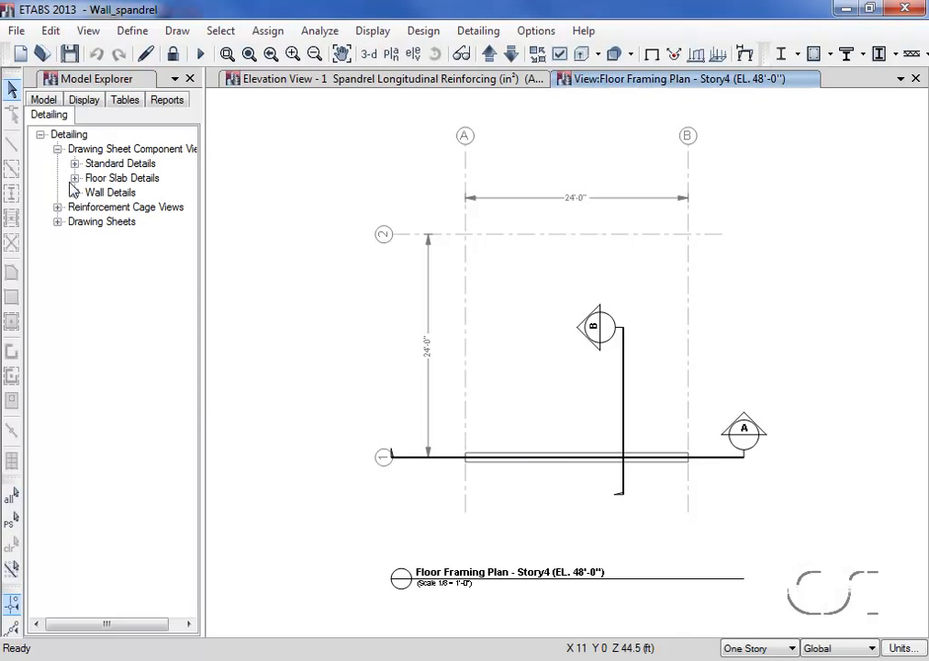
{"action": "left_click", "coordinate": [74, 193]}
{"action": "left_click", "coordinate": [92, 207]}
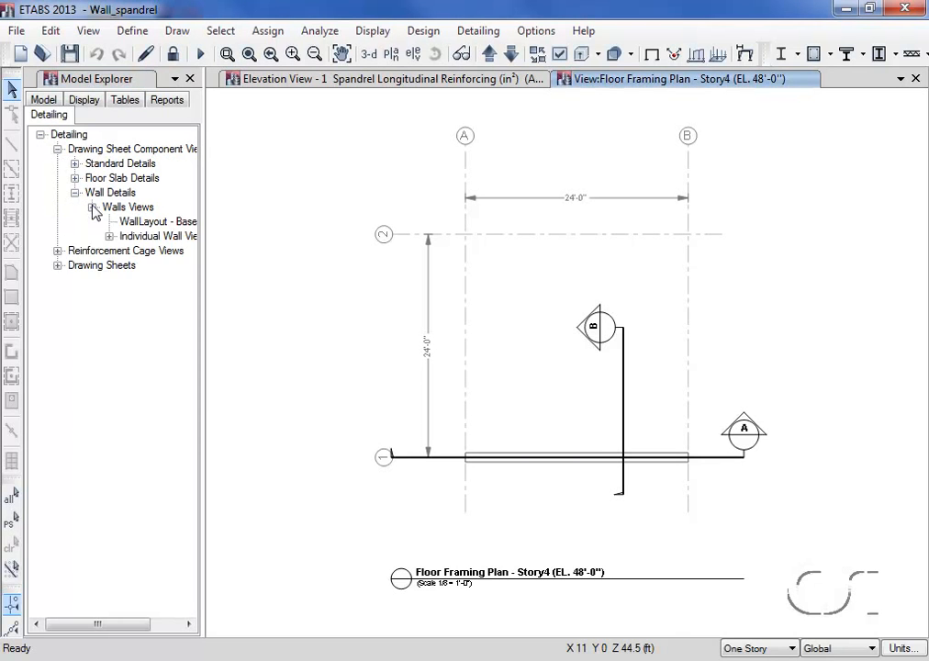
{"action": "left_click", "coordinate": [110, 236]}
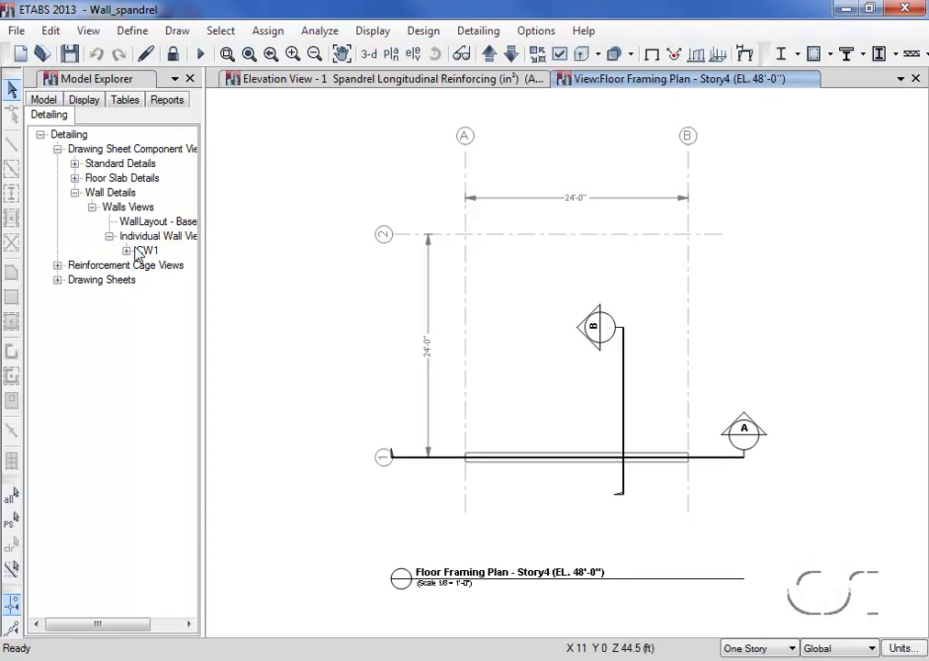
{"action": "left_click", "coordinate": [126, 251]}
{"action": "double_click", "coordinate": [175, 265]}
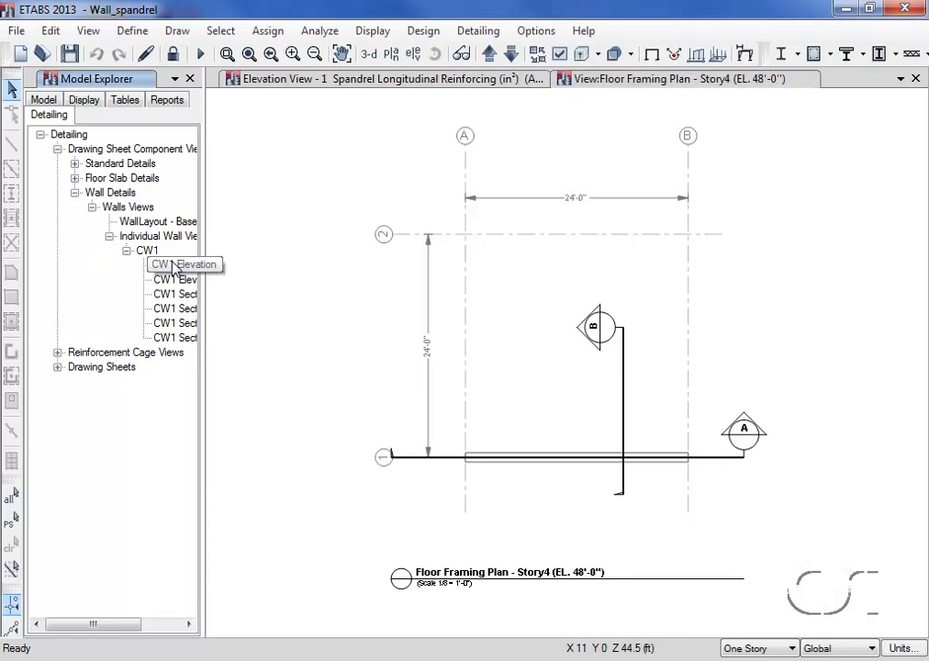